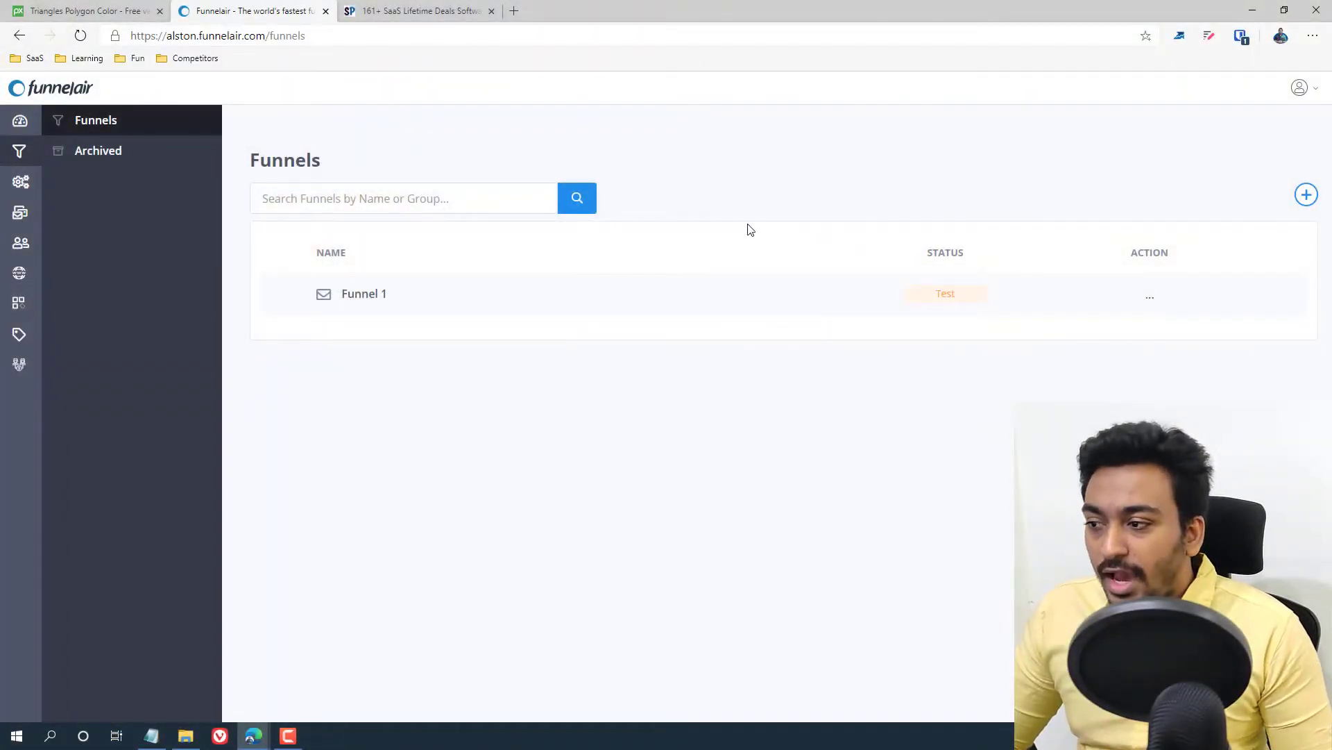
Start a new Collect Emails funnel named 'Video Funnel 1'
click(1306, 195)
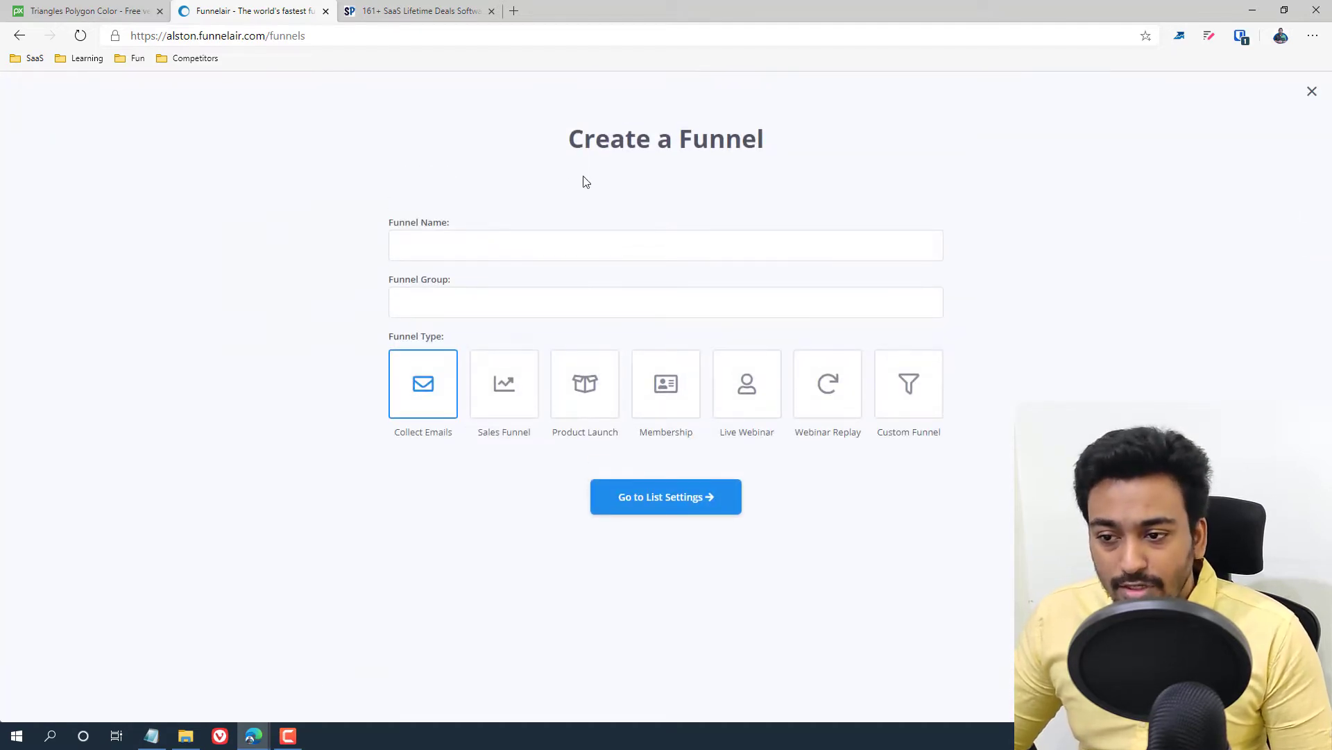
click(503, 243)
text(Vide)
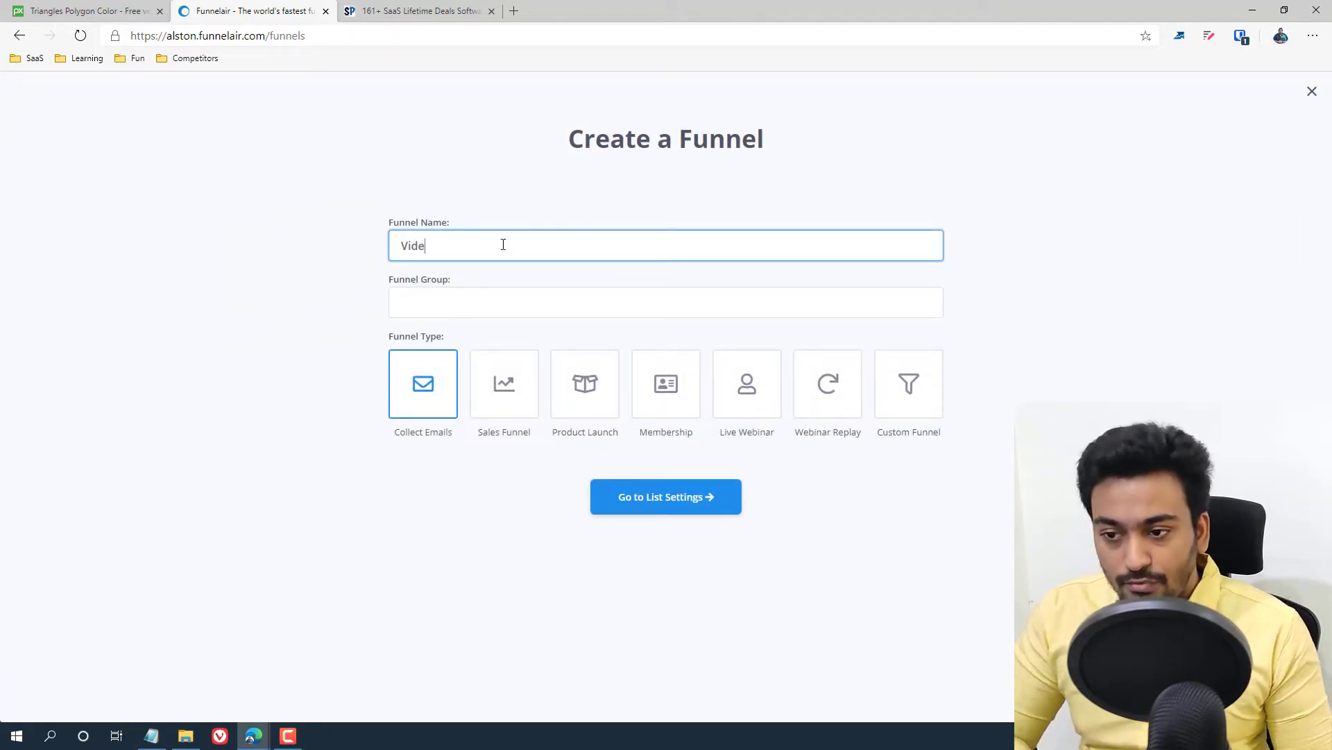
text(o Funnel 1)
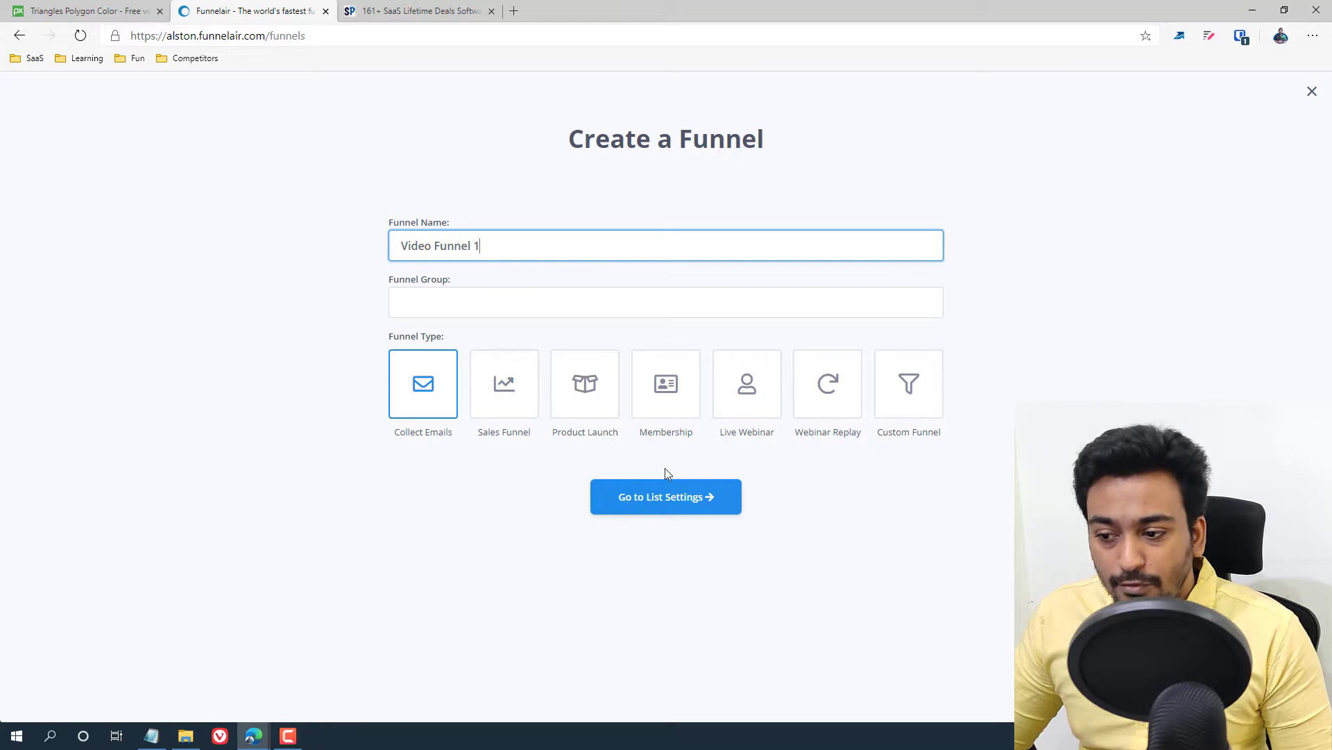
click(648, 512)
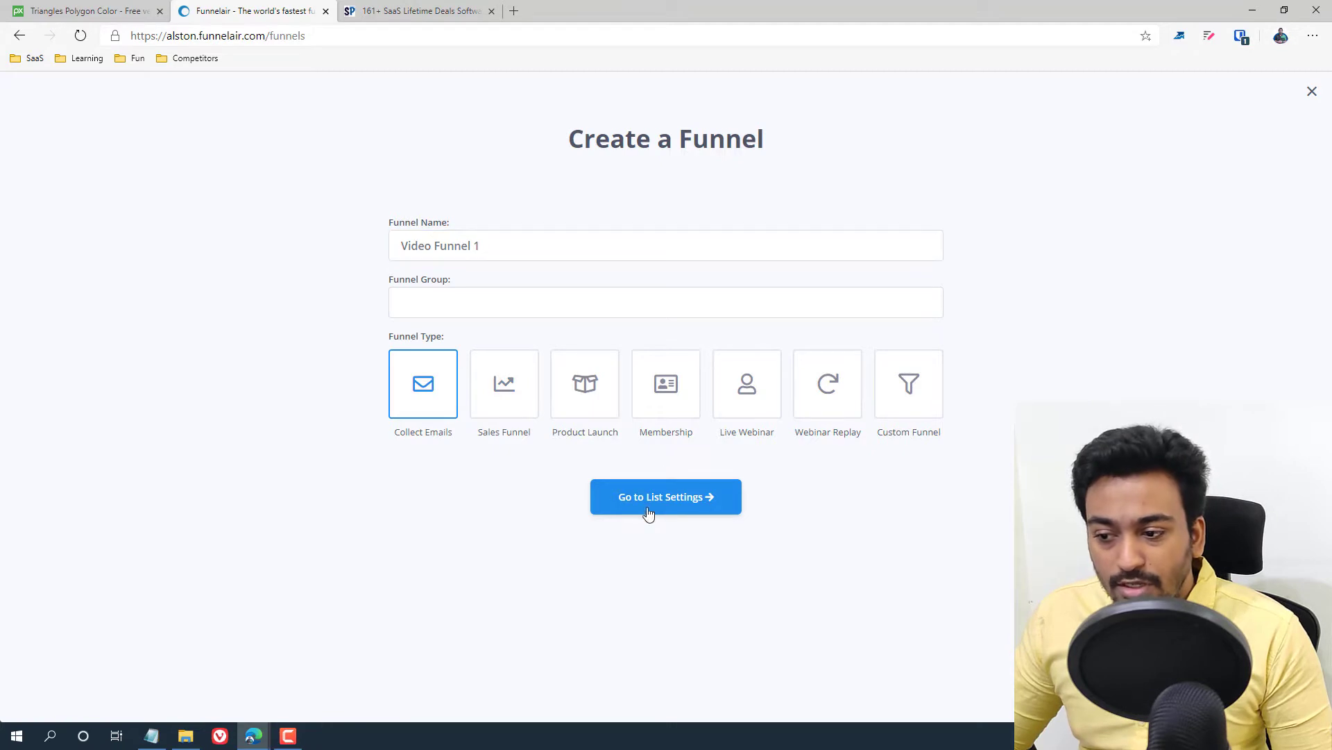
Autofill the Video Funnel 1 list's sender name, email and address details, then create the funnel
click(571, 252)
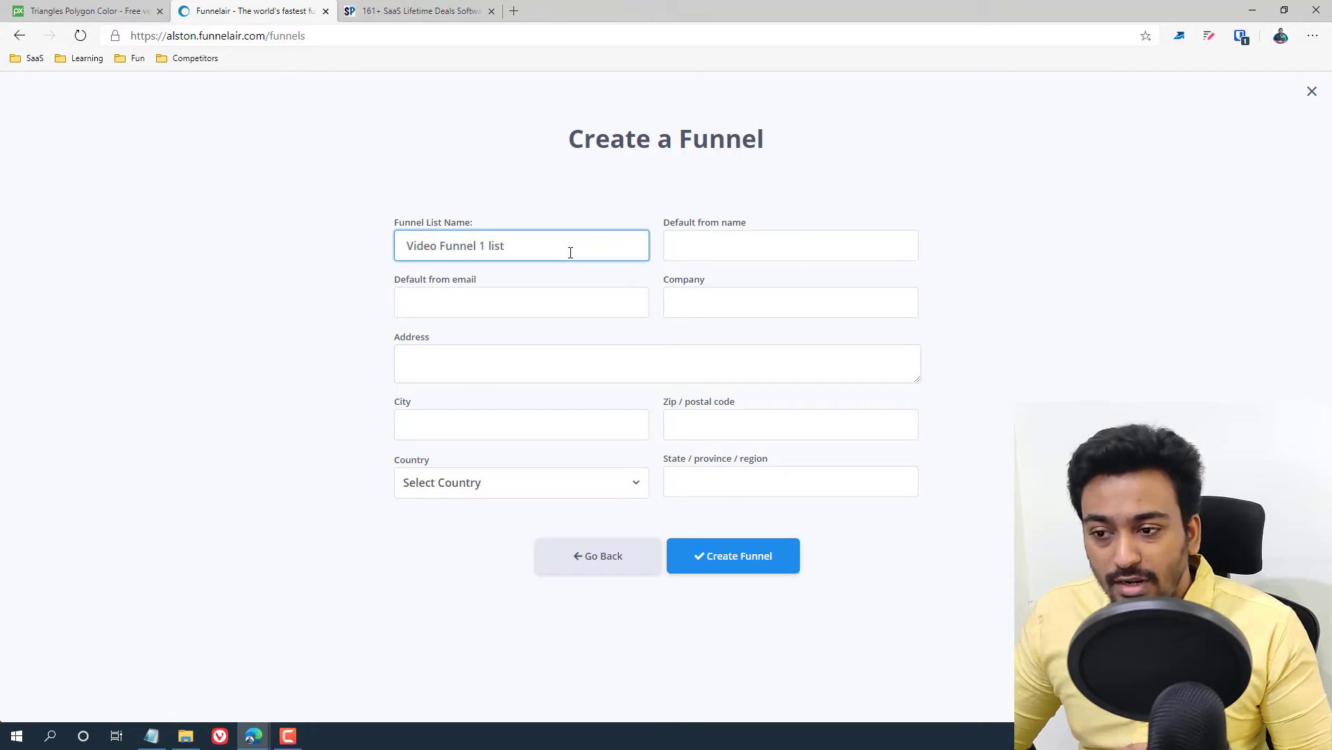
click(687, 253)
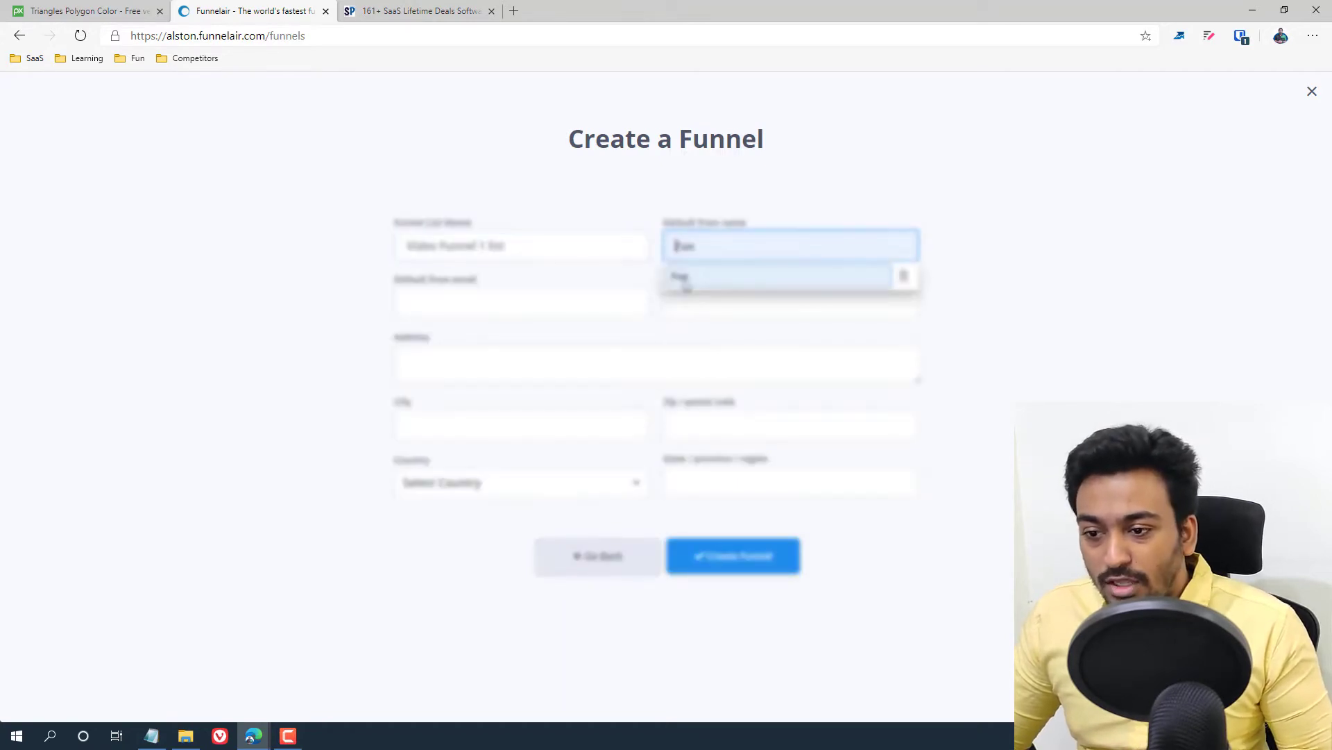
click(687, 274)
click(544, 303)
click(545, 340)
click(832, 356)
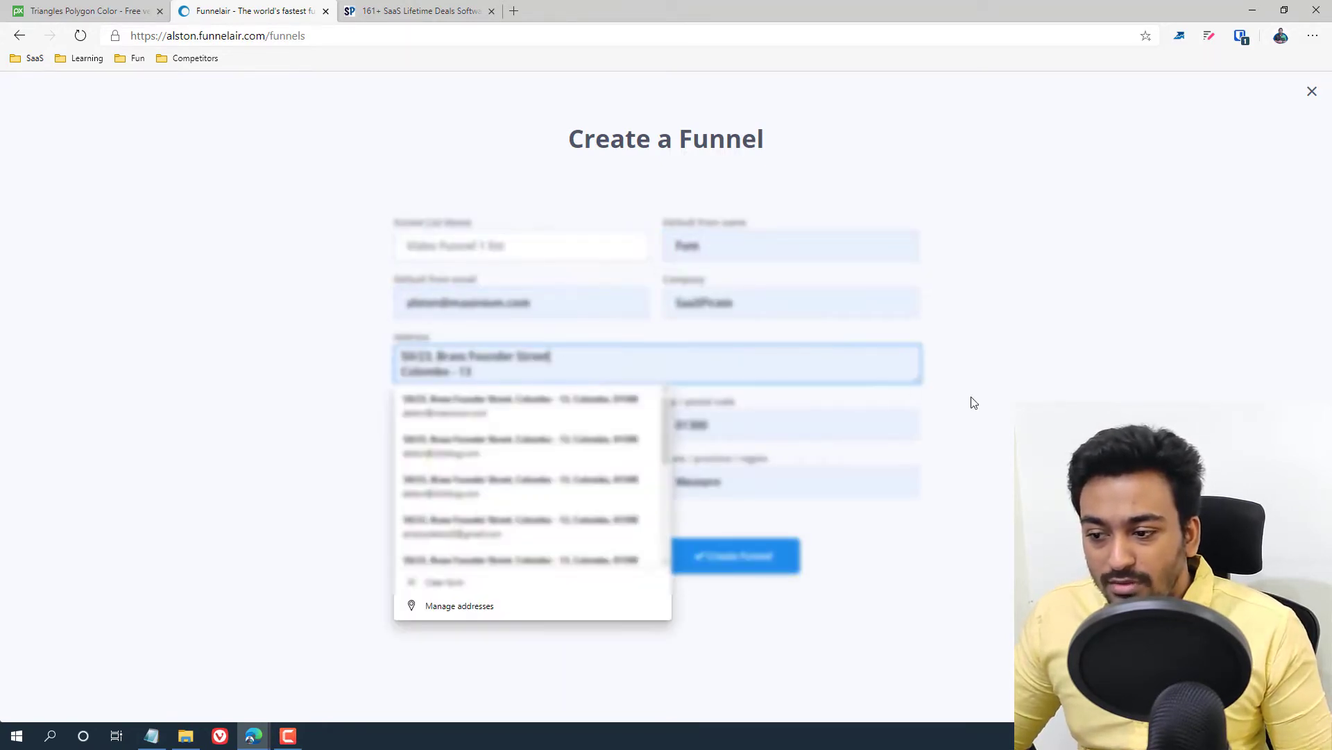
click(970, 409)
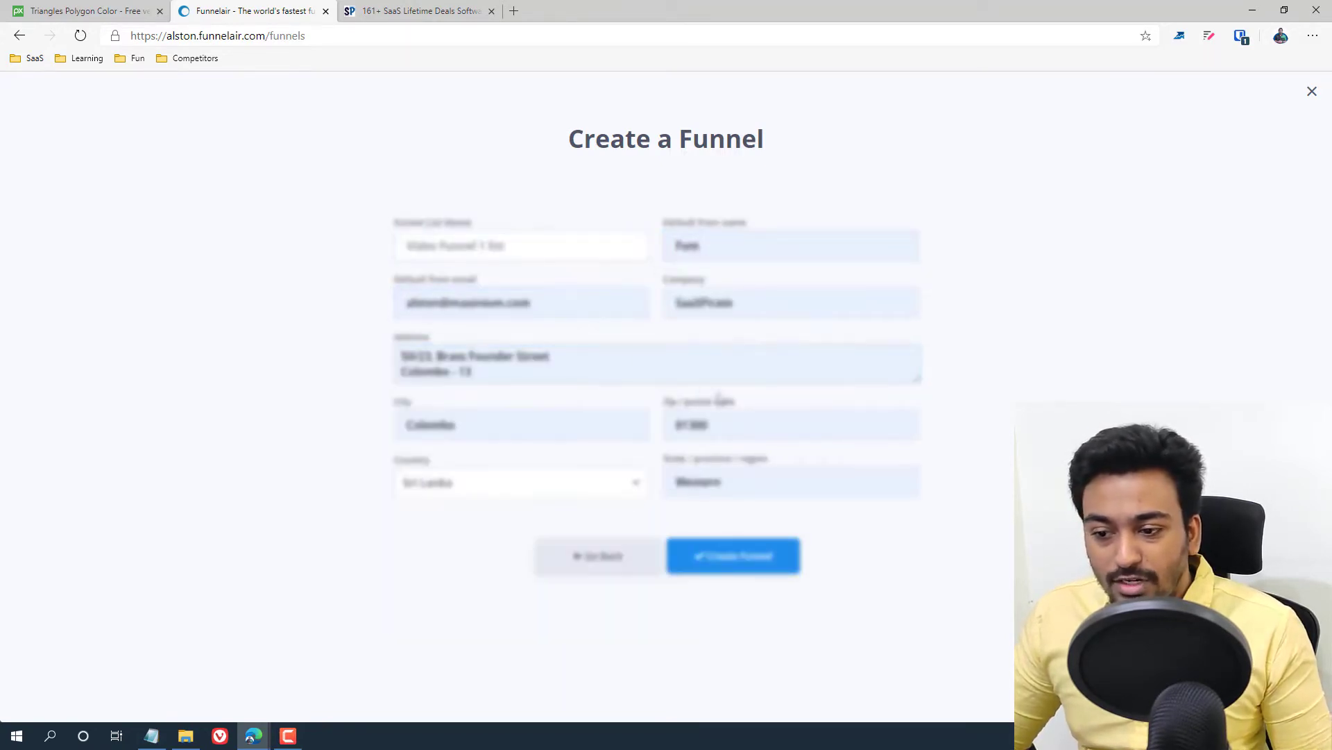
click(722, 562)
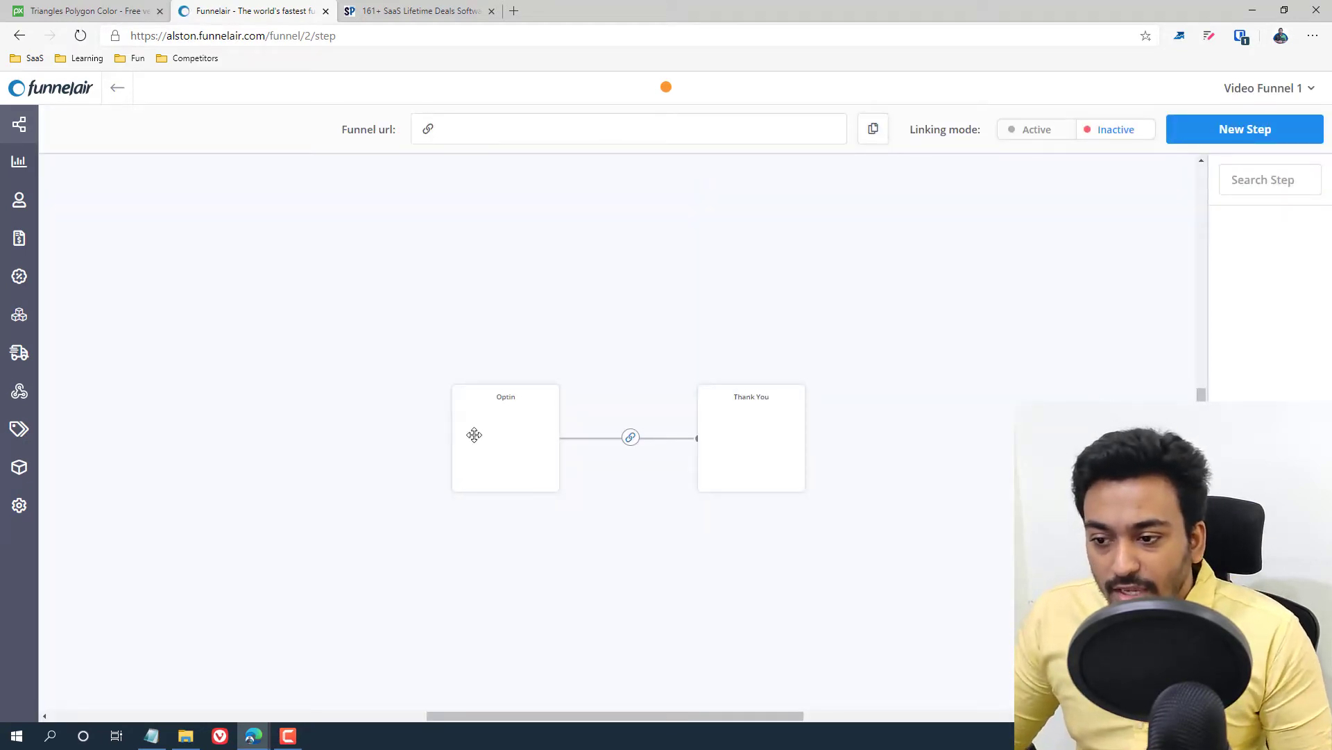
Let the Video Funnel 1 step editor load with the Optin step card in view
mouse_move(475, 434)
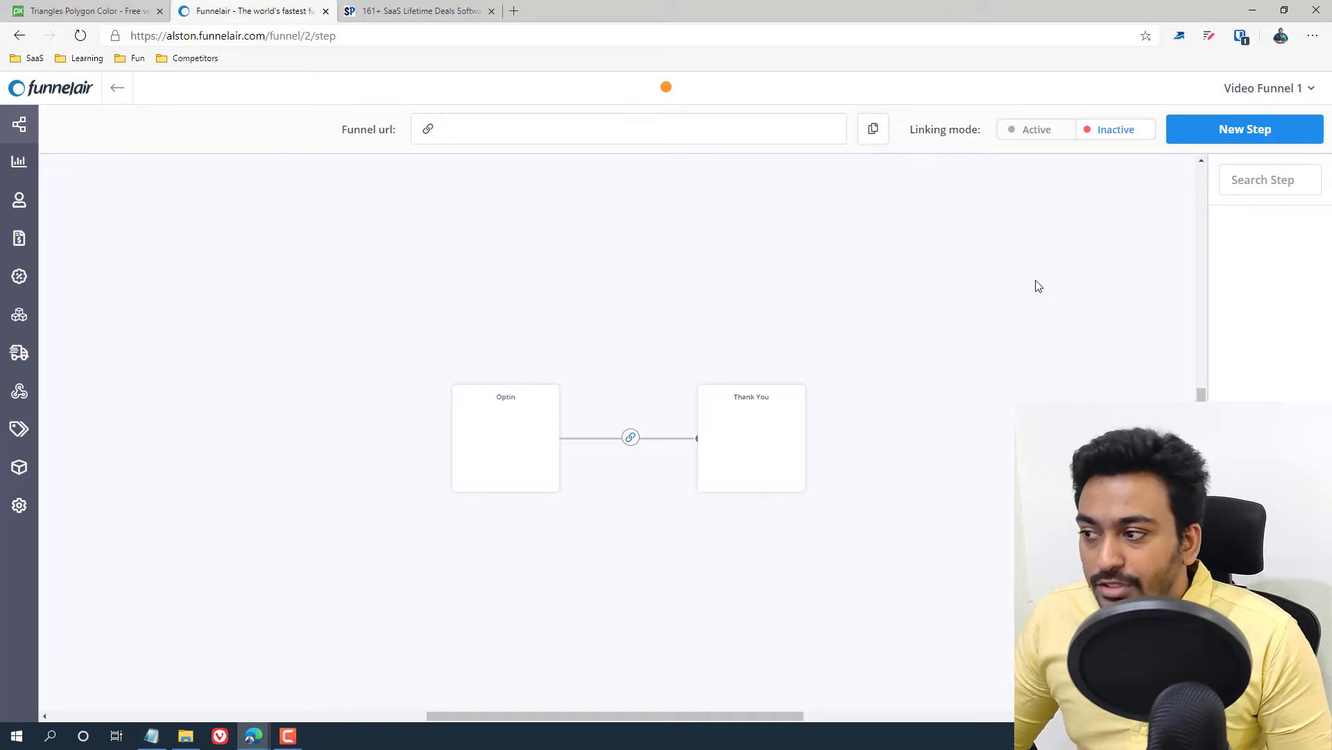
click(1263, 135)
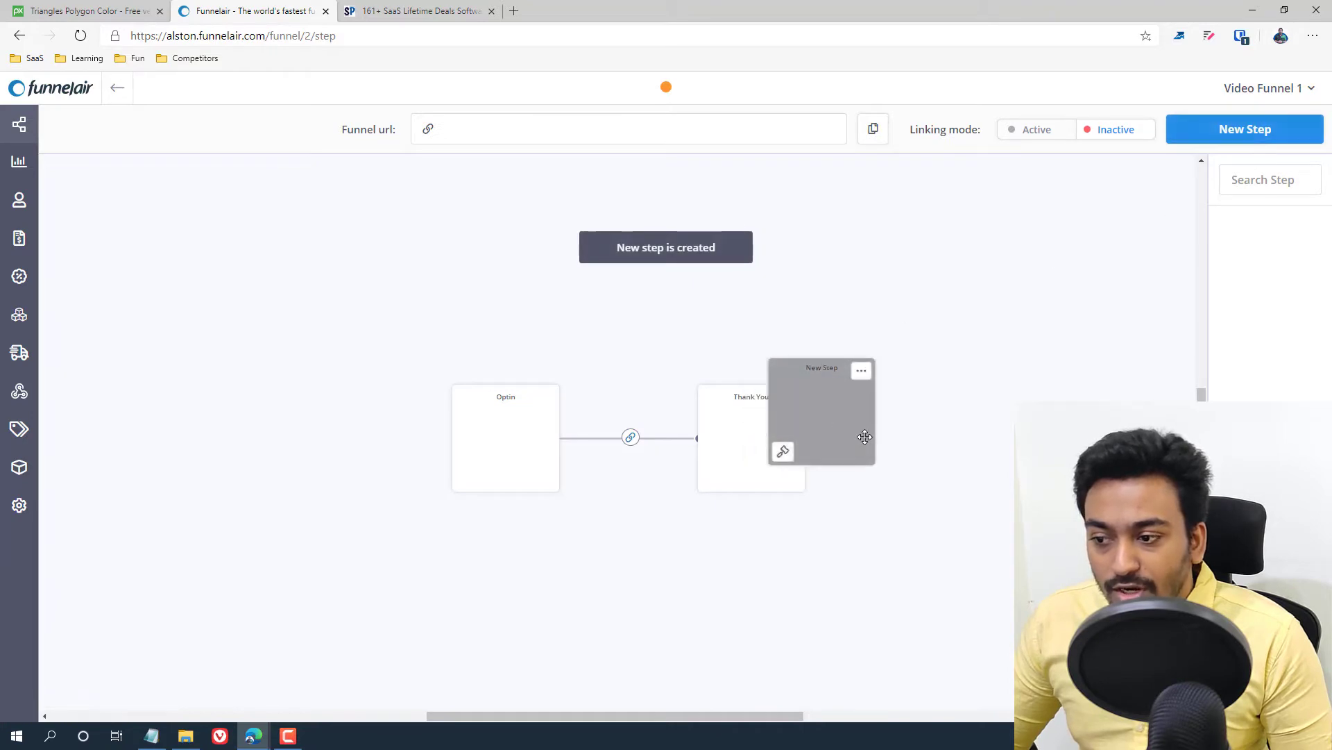
drag(805, 389, 695, 566)
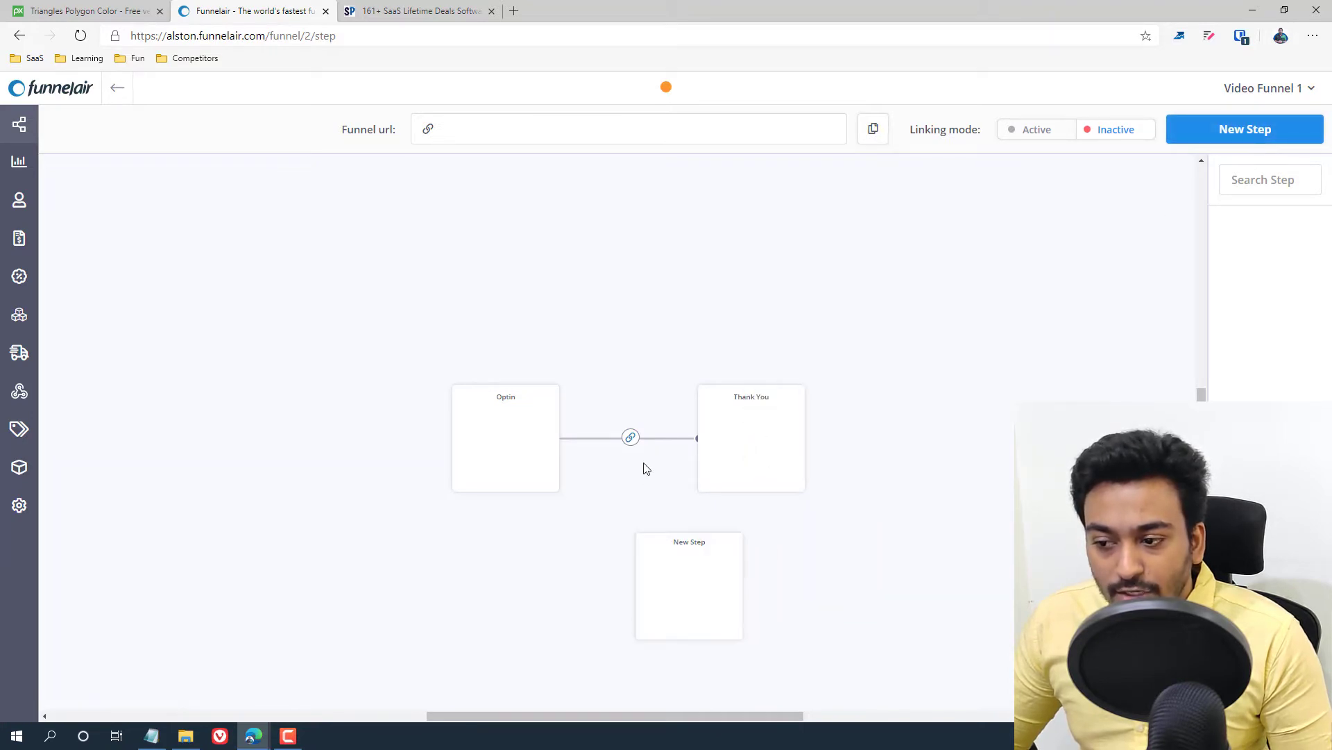
click(730, 547)
click(674, 610)
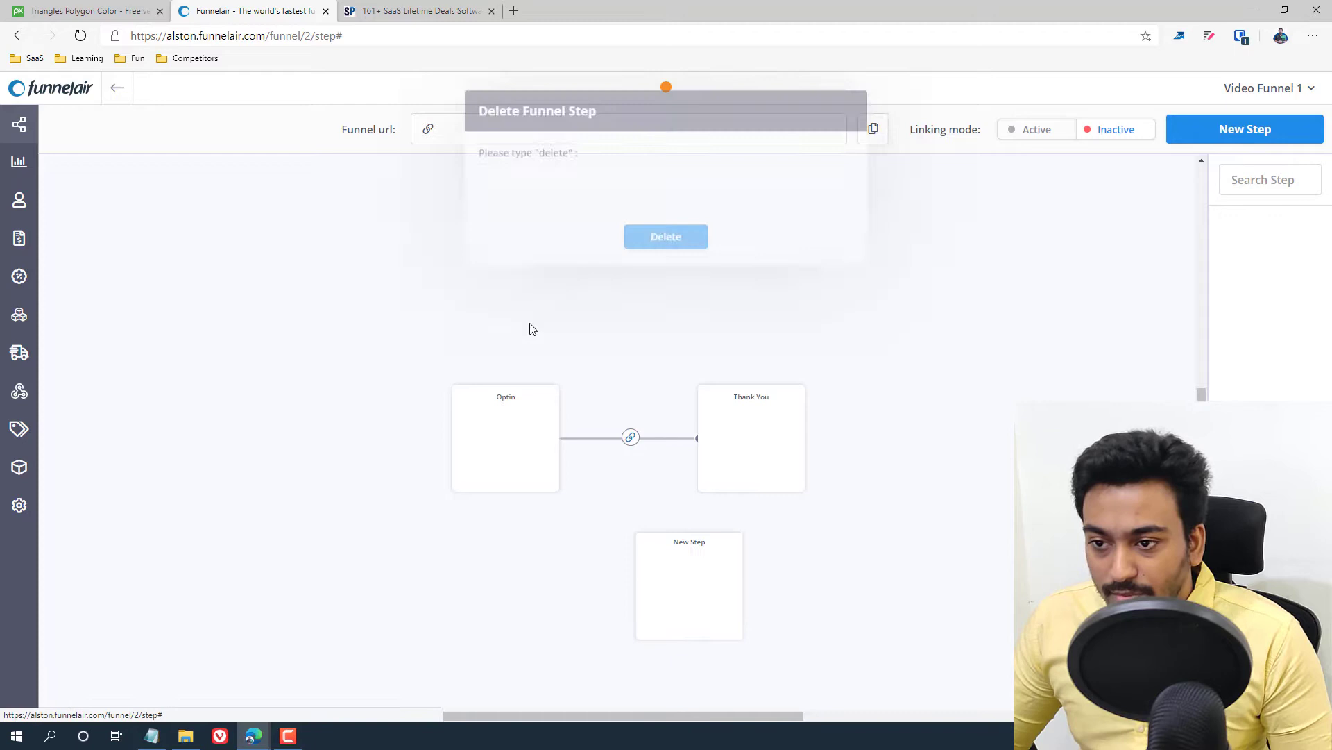
click(576, 231)
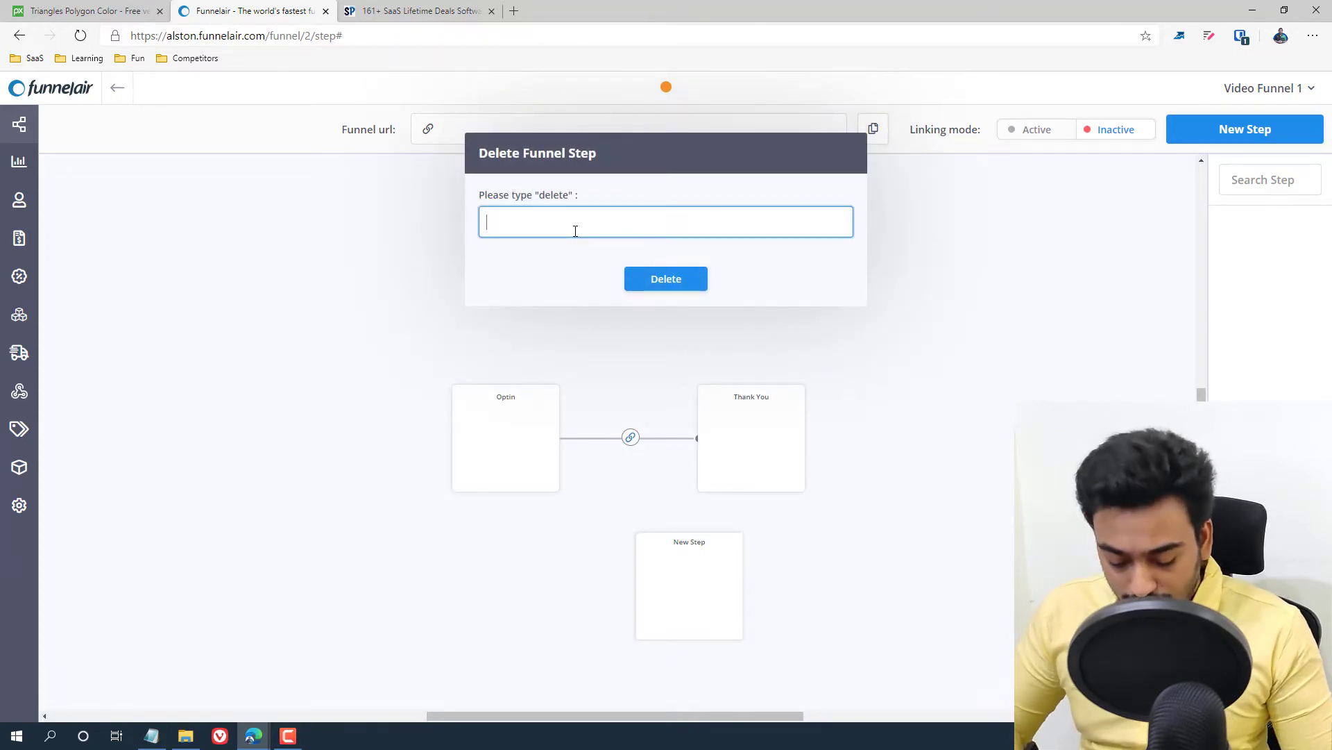
click(646, 291)
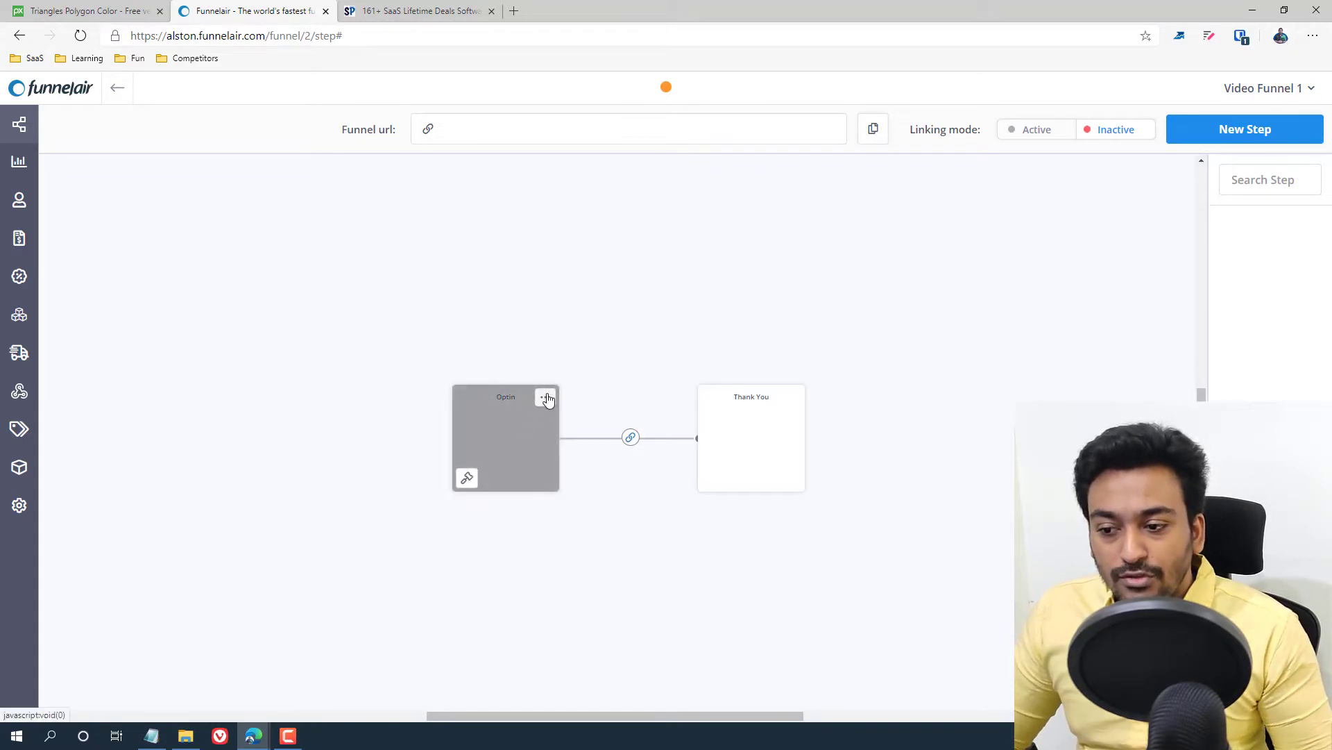
Start building the Optin page and set its path to path1
click(547, 397)
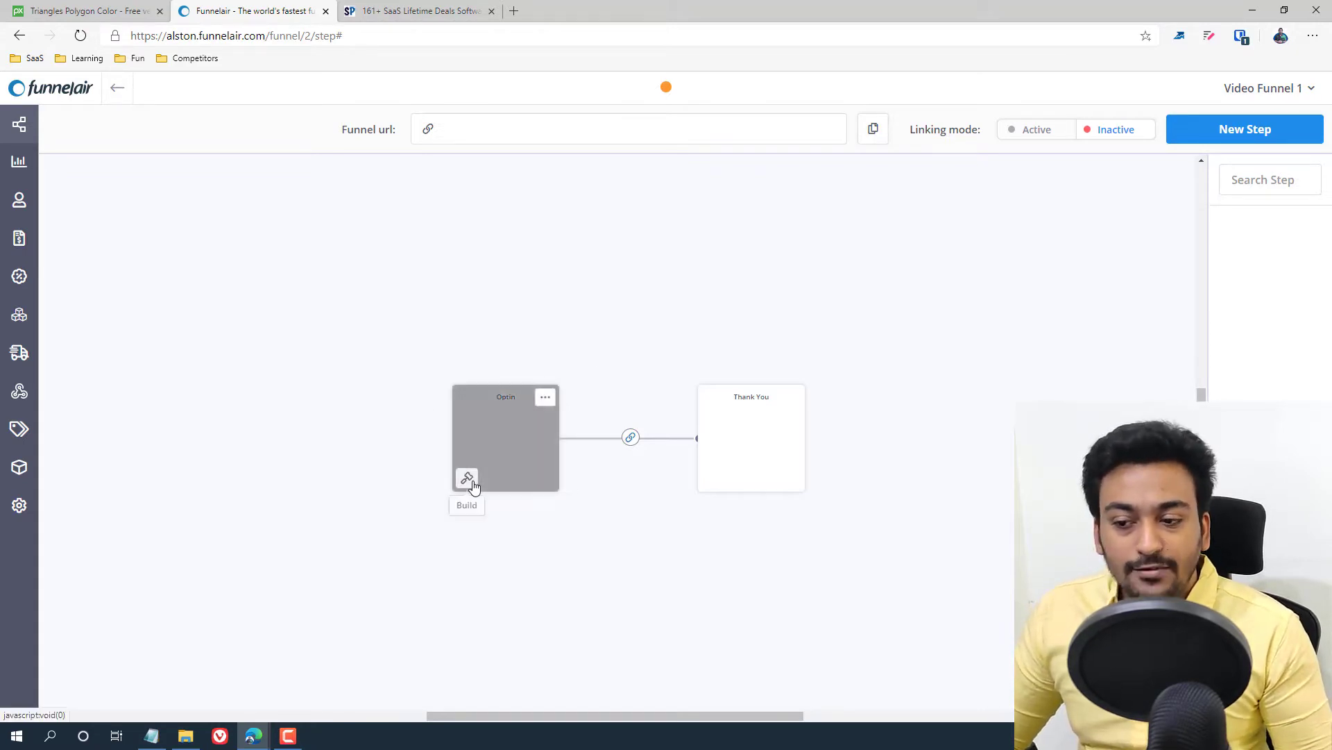
click(467, 480)
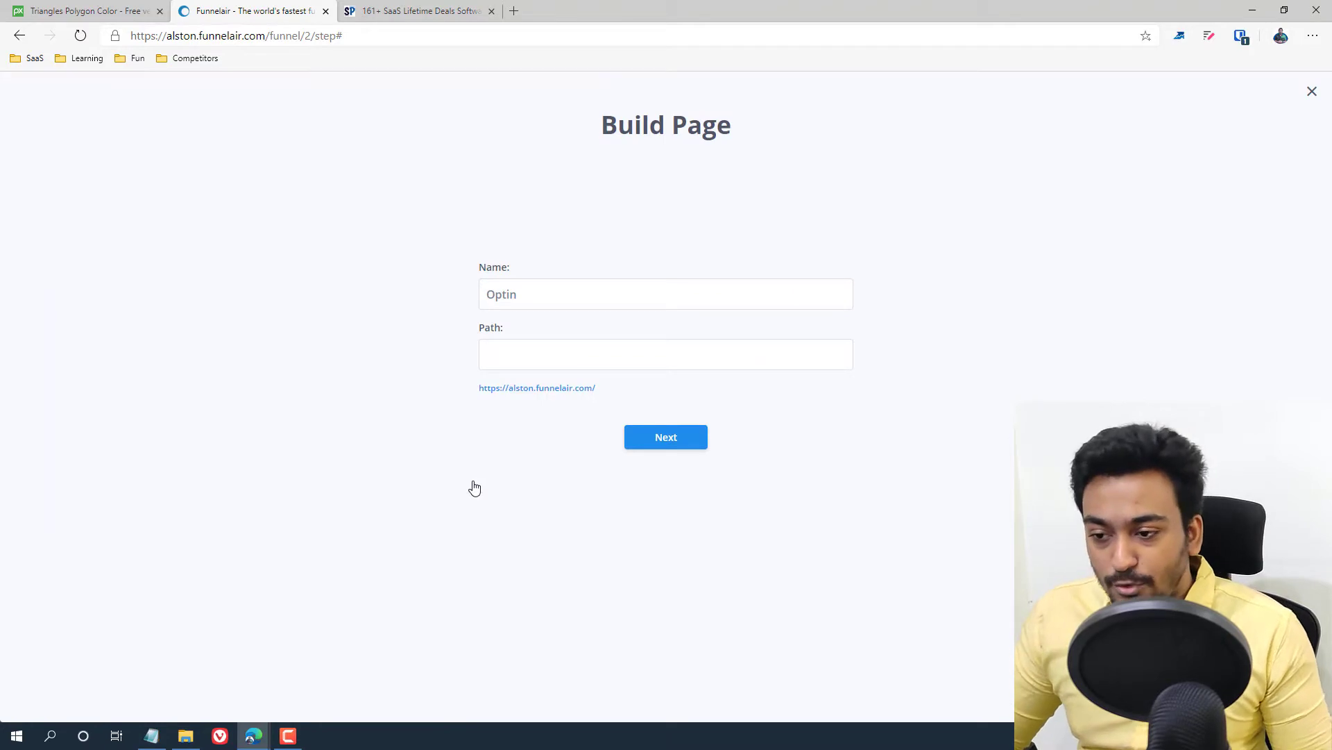
click(555, 300)
click(565, 349)
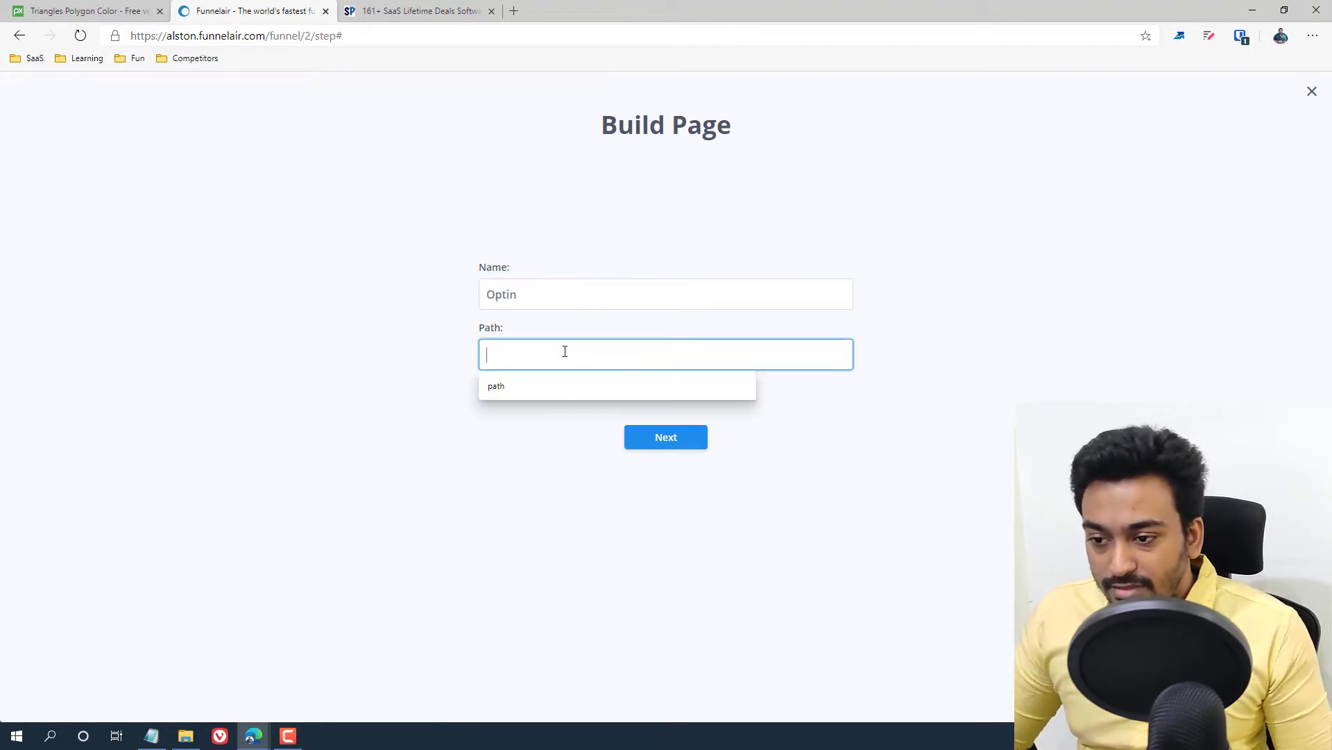
click(551, 387)
text(1)
click(649, 452)
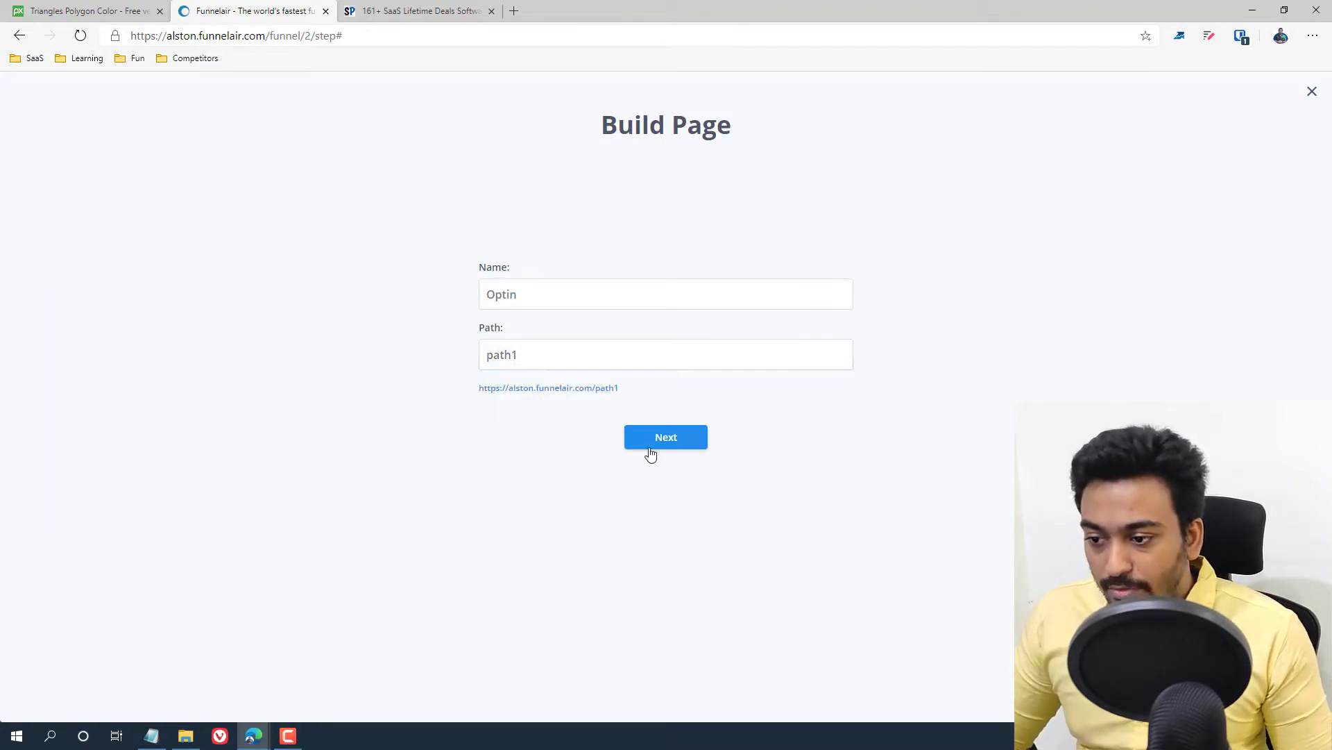
click(649, 445)
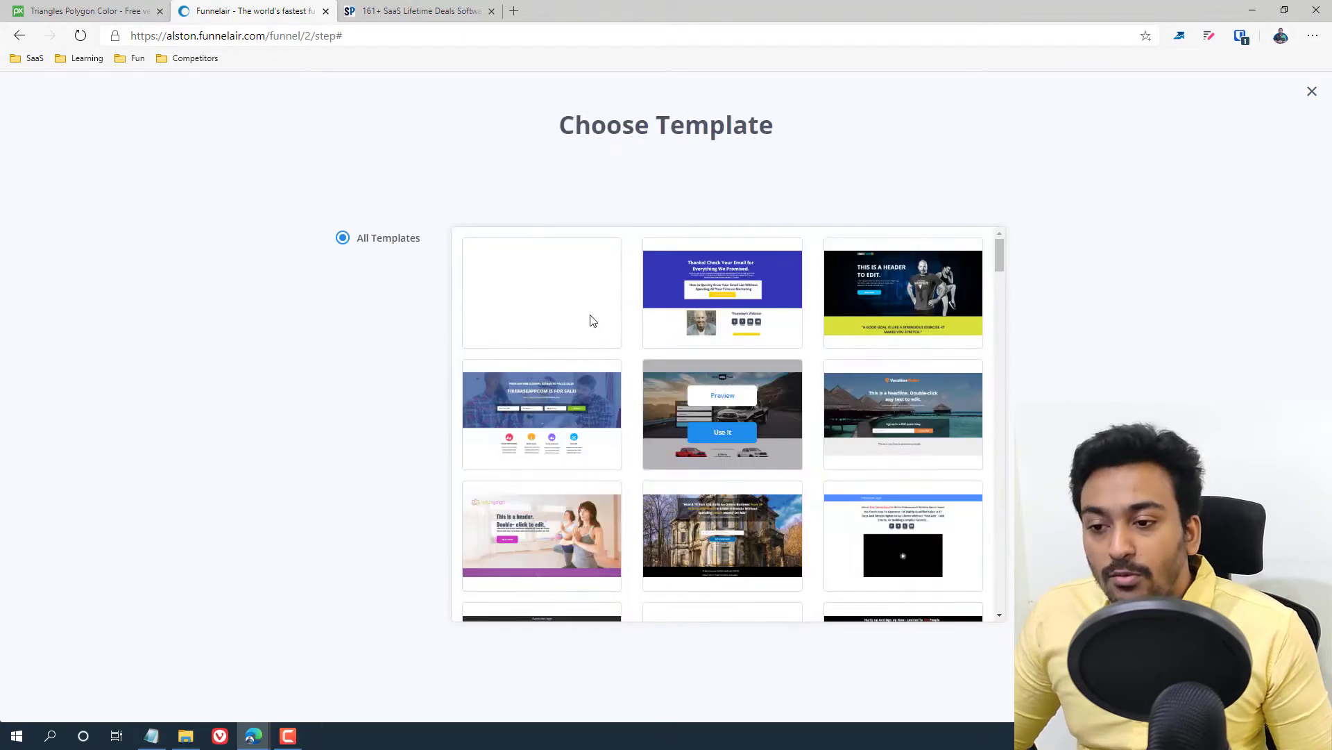
Browse the Choose Template gallery of page templates
mouse_move(589, 307)
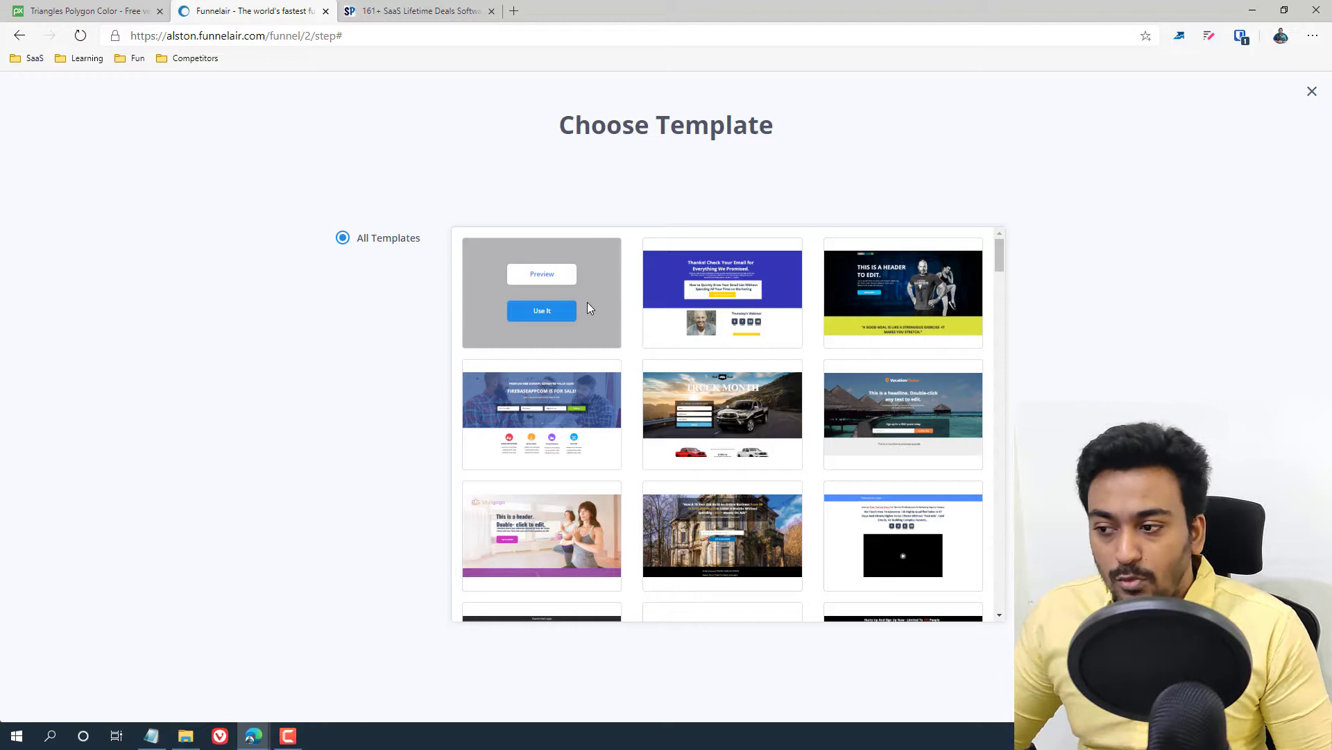
mouse_move(873, 290)
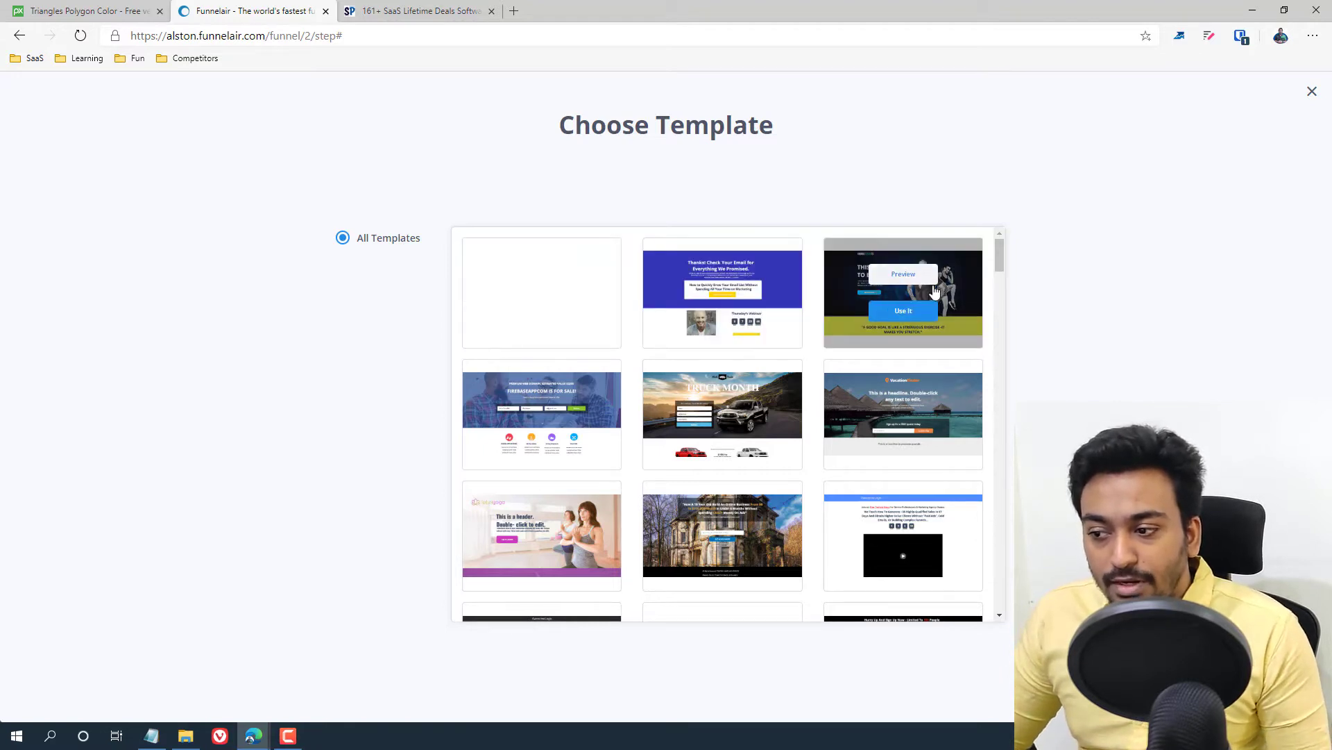
scroll(935, 292, down, 6)
scroll(842, 342, up, 3)
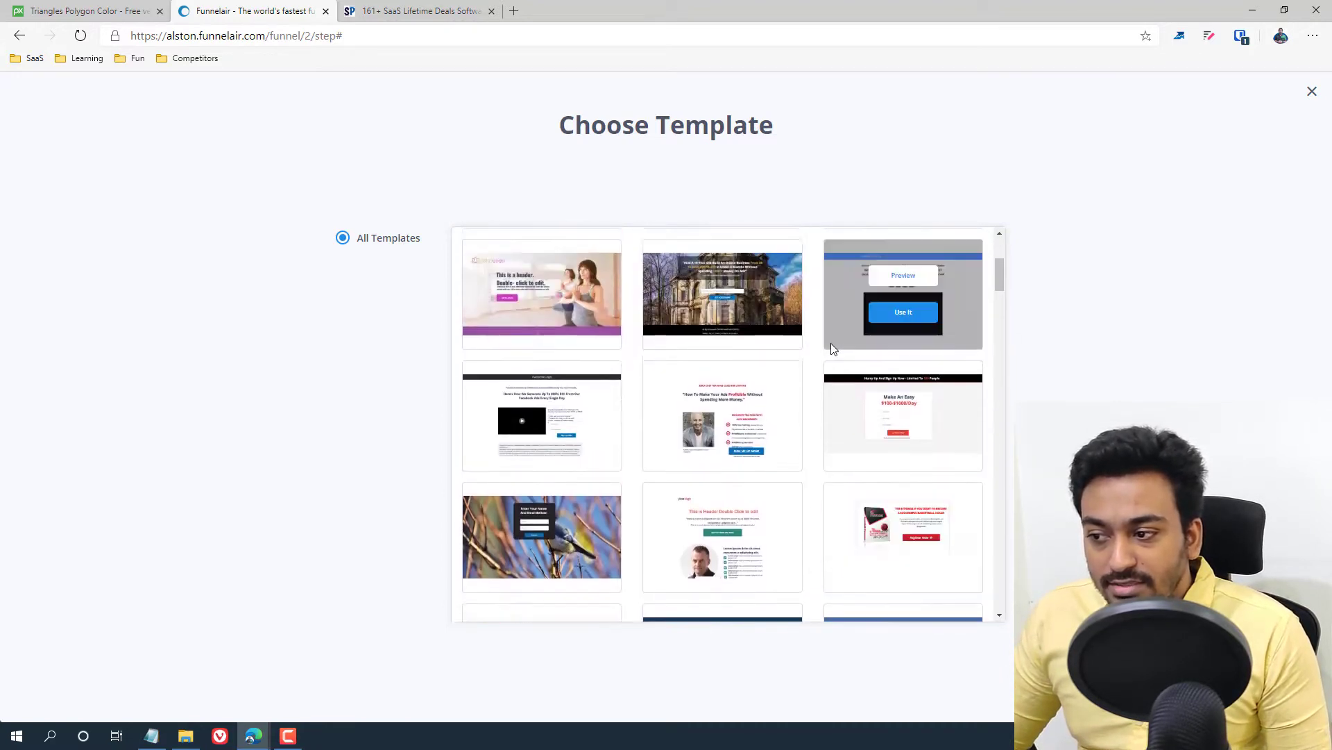
scroll(831, 342, up, 3)
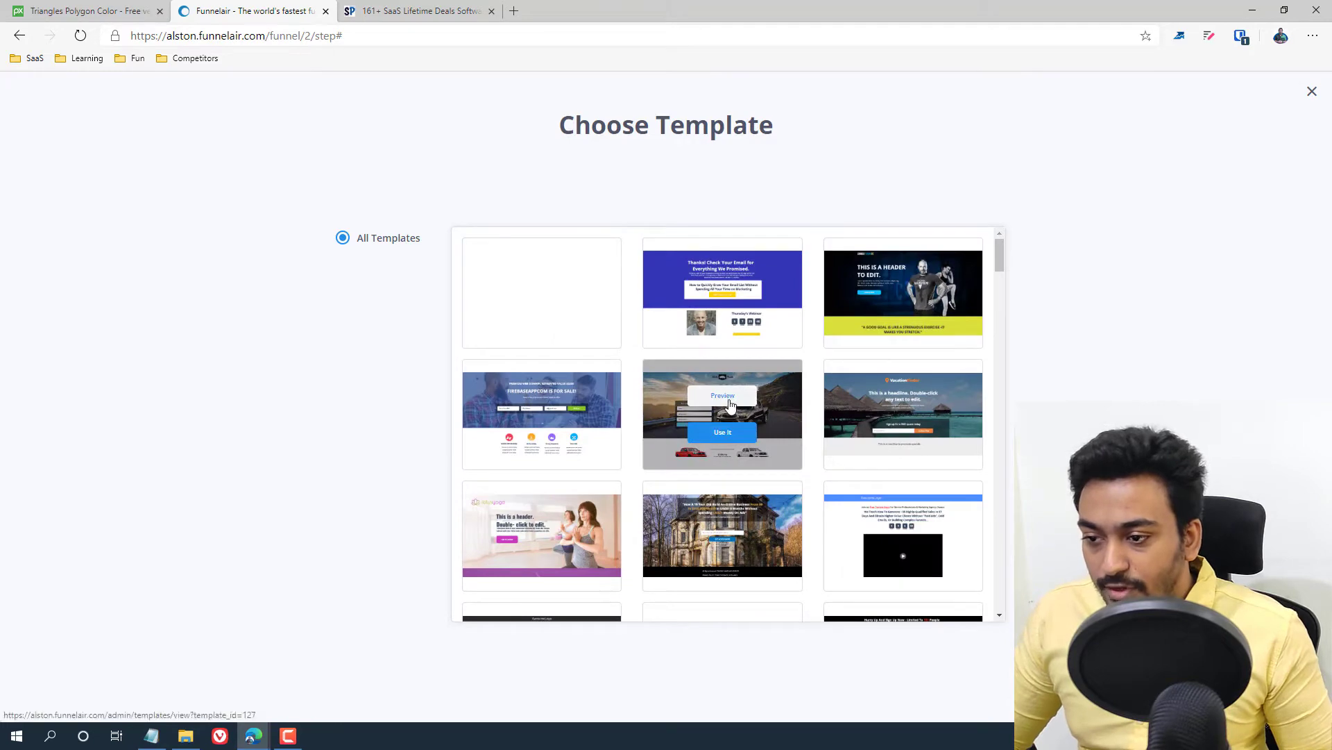
click(730, 404)
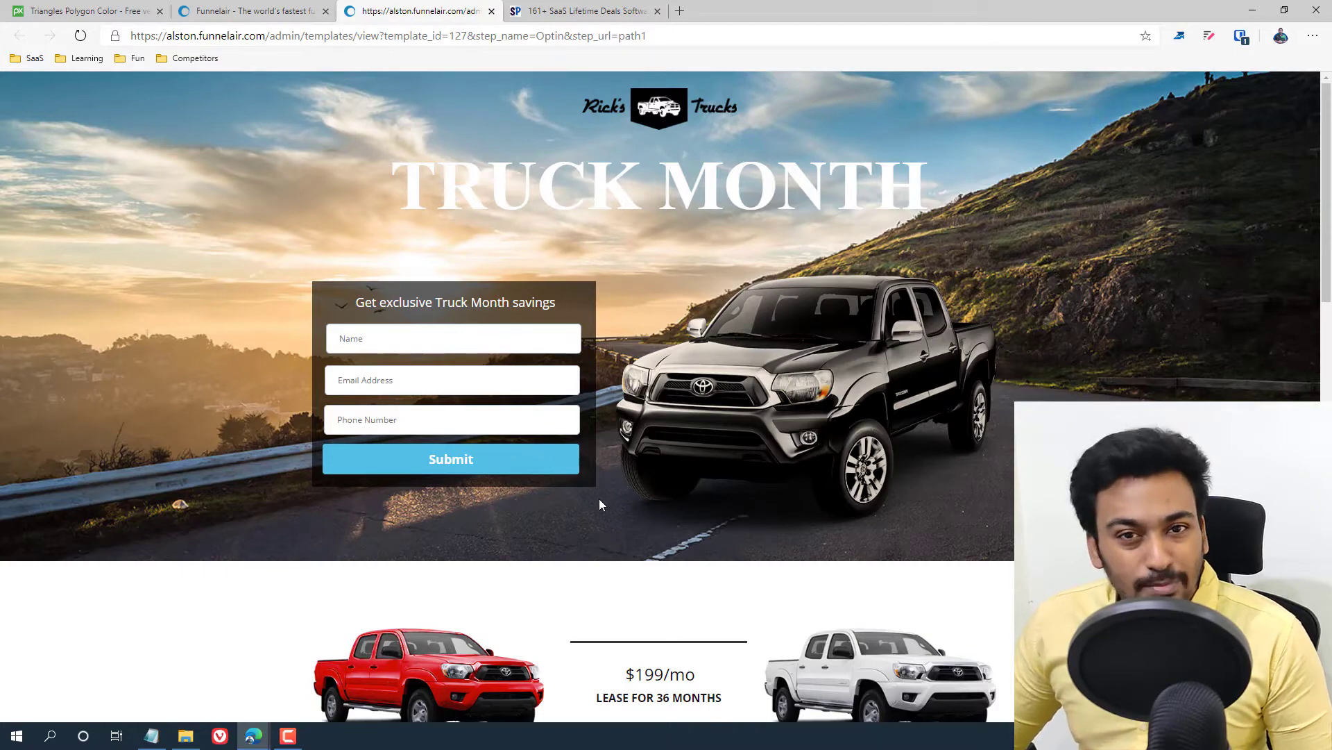
scroll(606, 498, down, 4)
scroll(421, 498, down, 12)
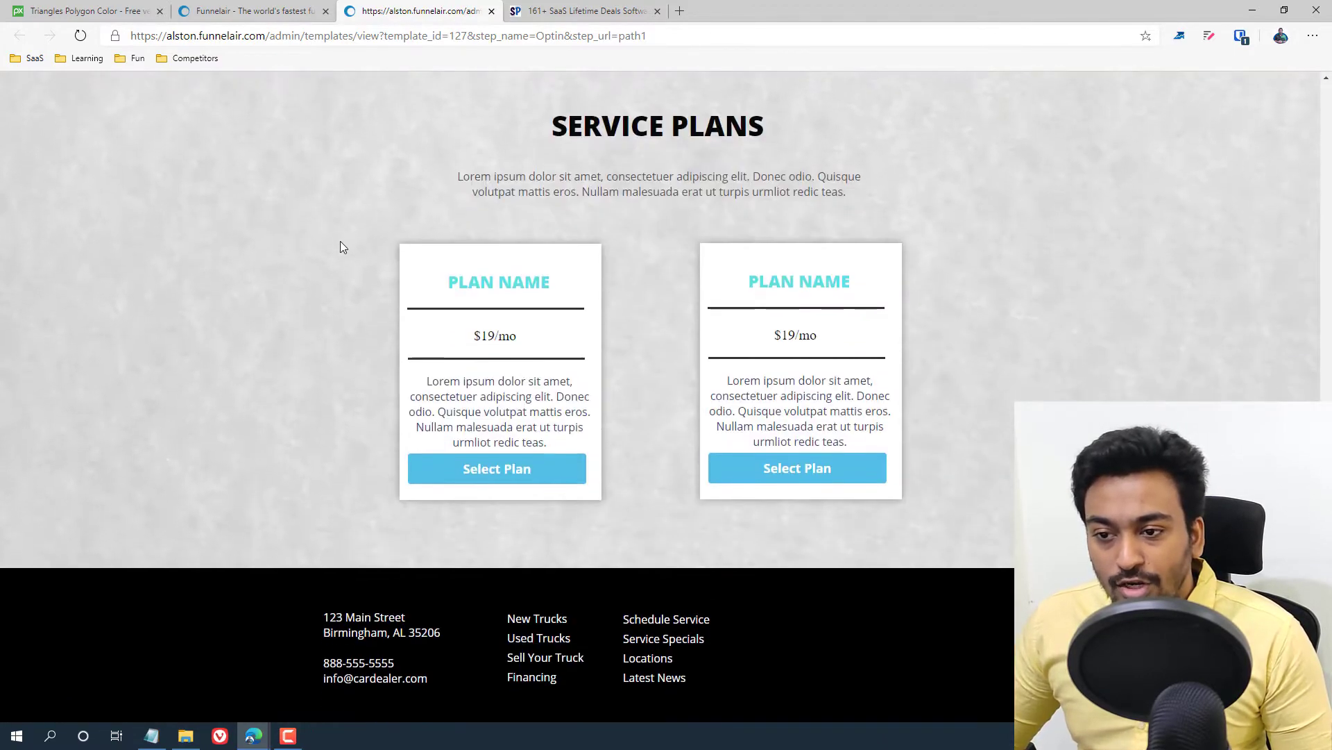
click(250, 11)
click(492, 11)
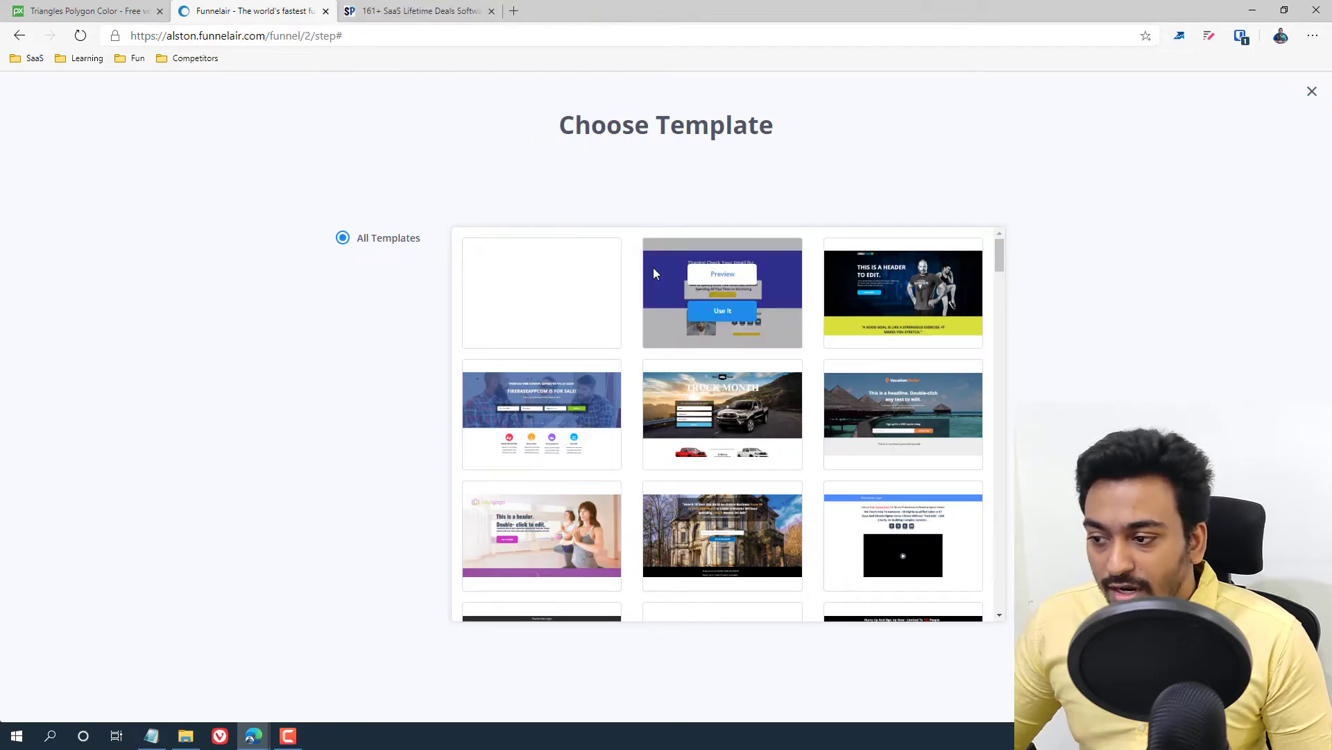
scroll(664, 293, down, 5)
scroll(668, 326, down, 15)
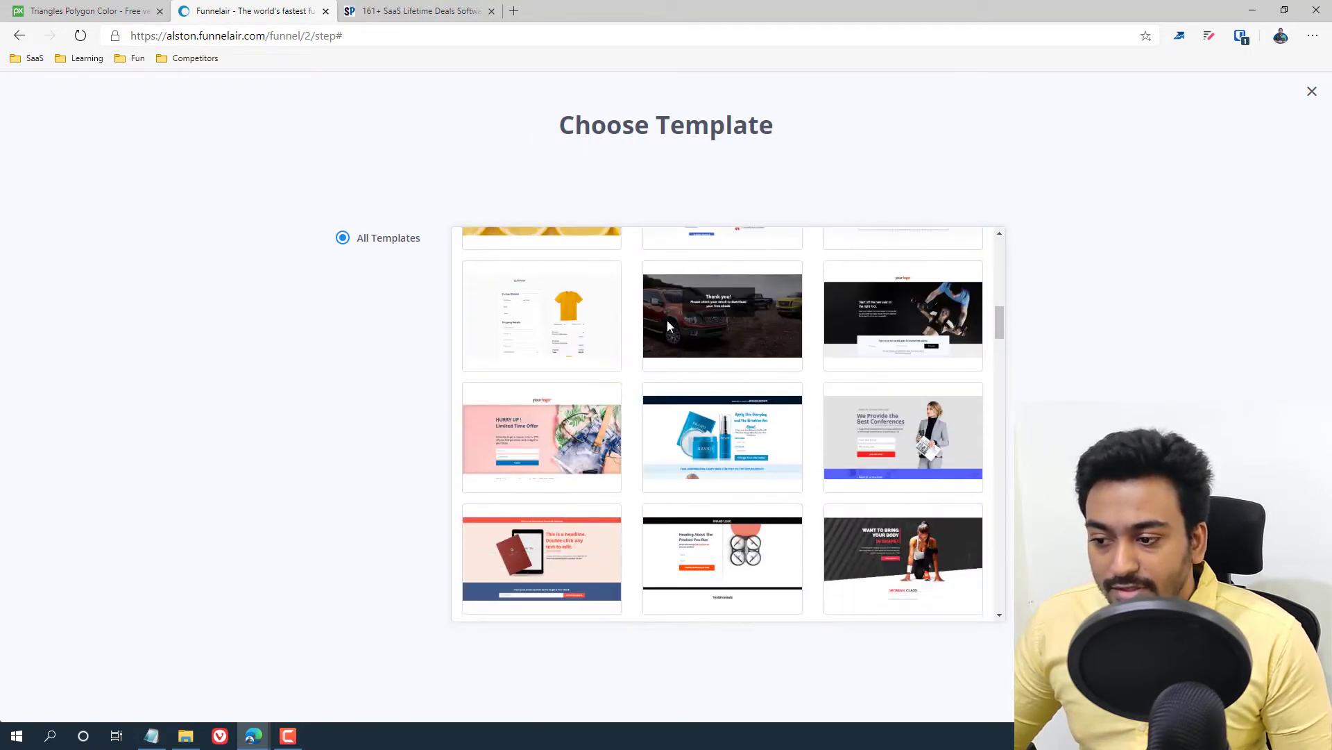
scroll(668, 326, down, 15)
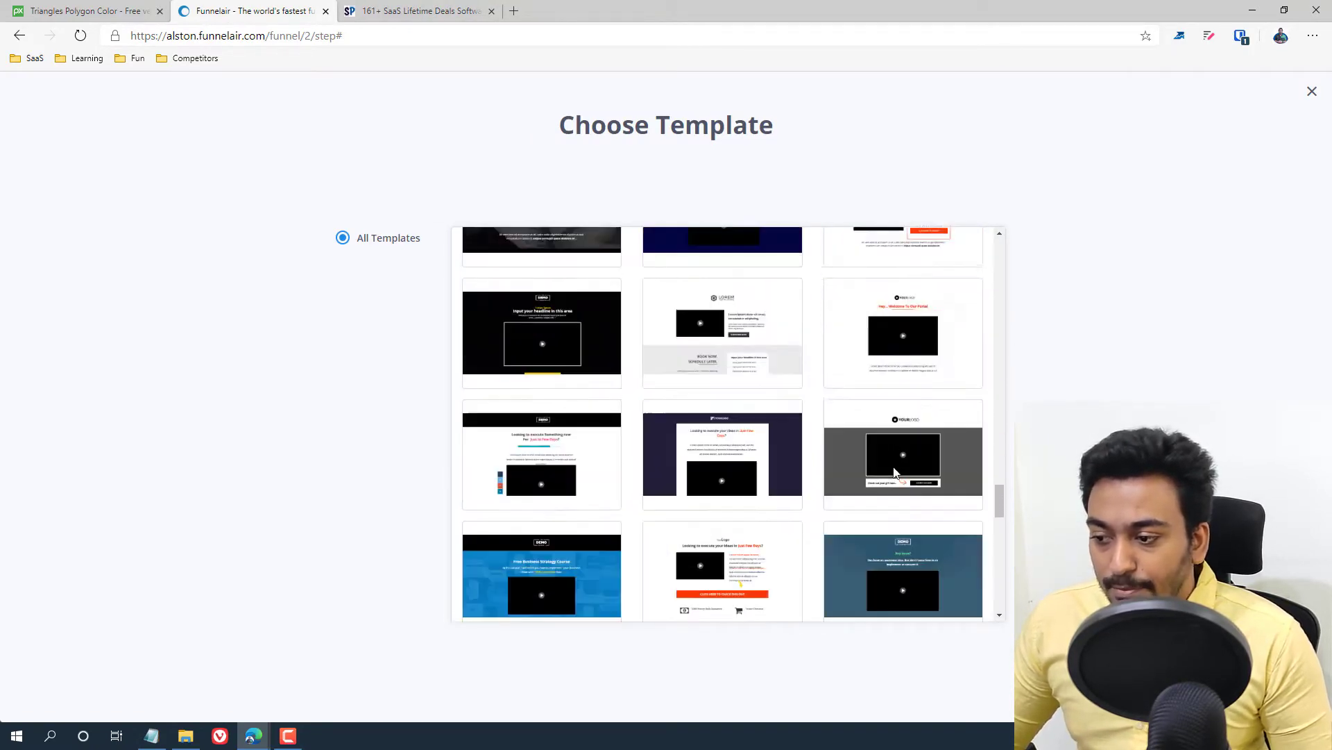
drag(997, 576, 999, 254)
mouse_move(714, 288)
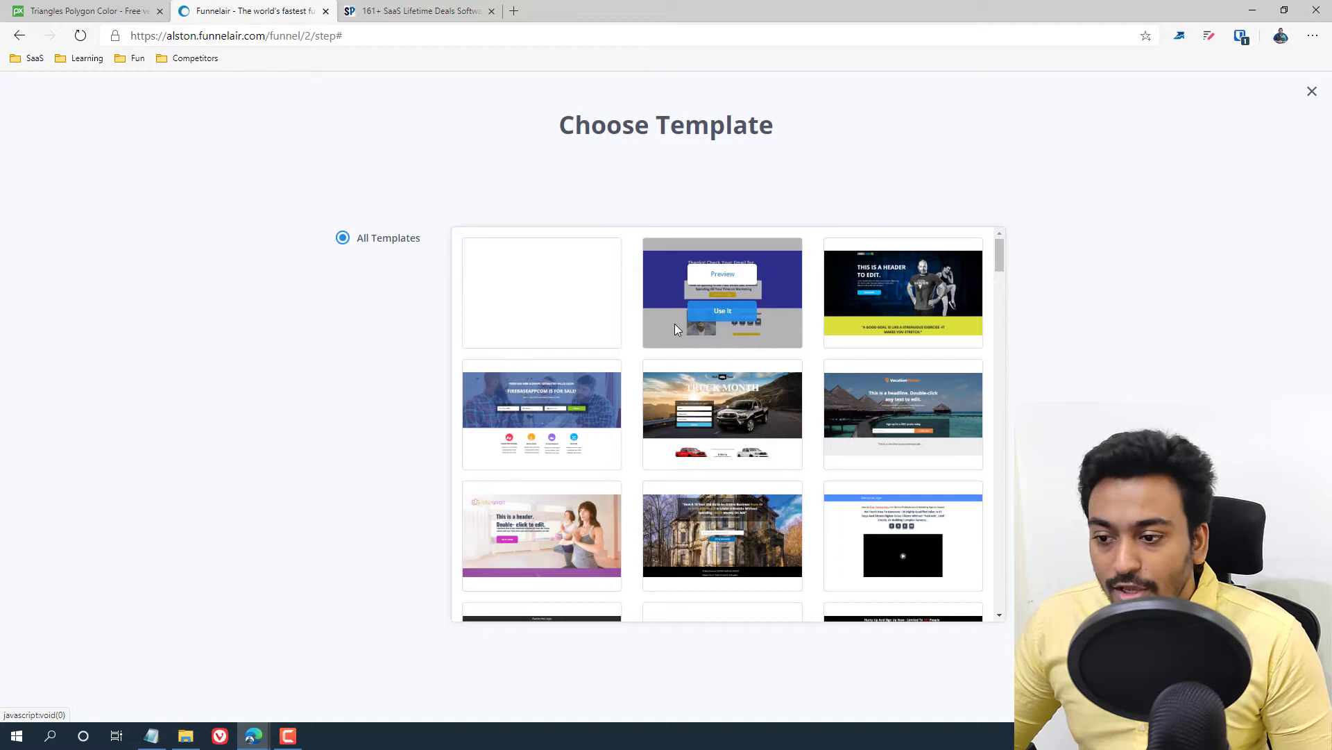
mouse_move(541, 321)
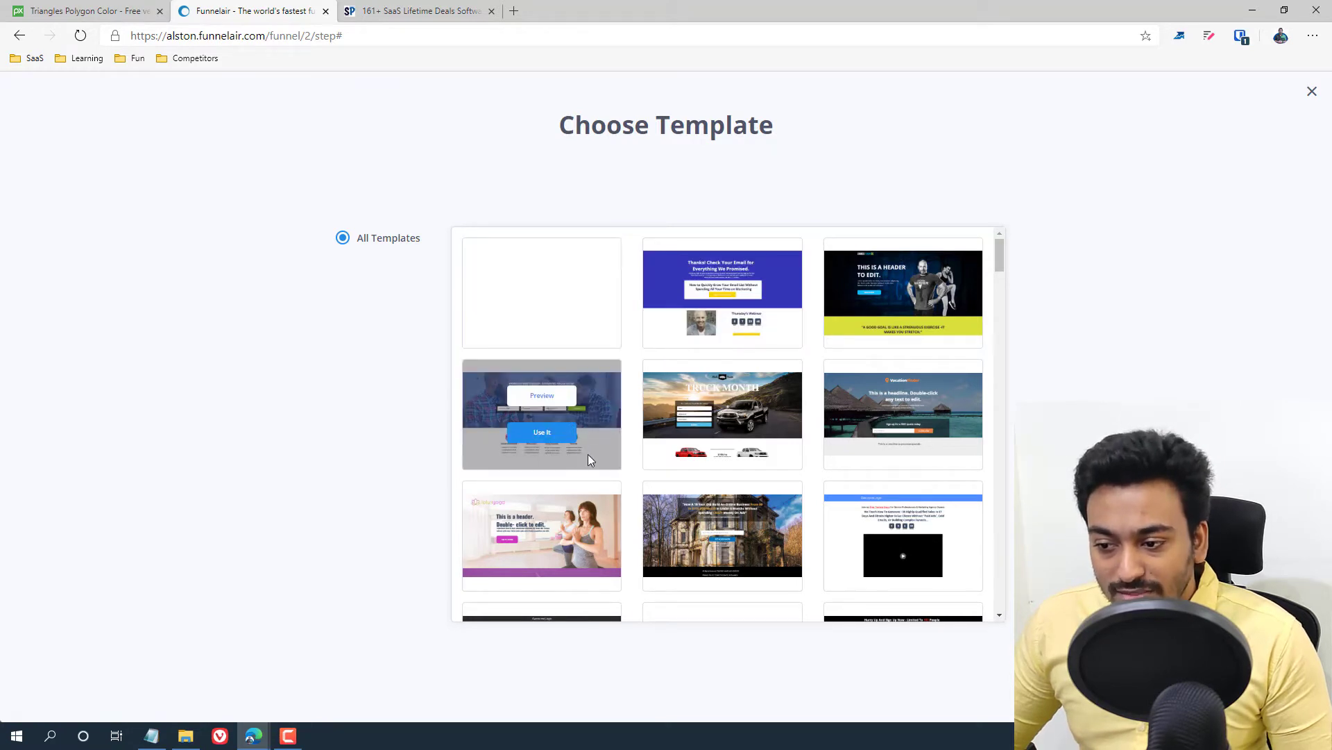
mouse_move(779, 440)
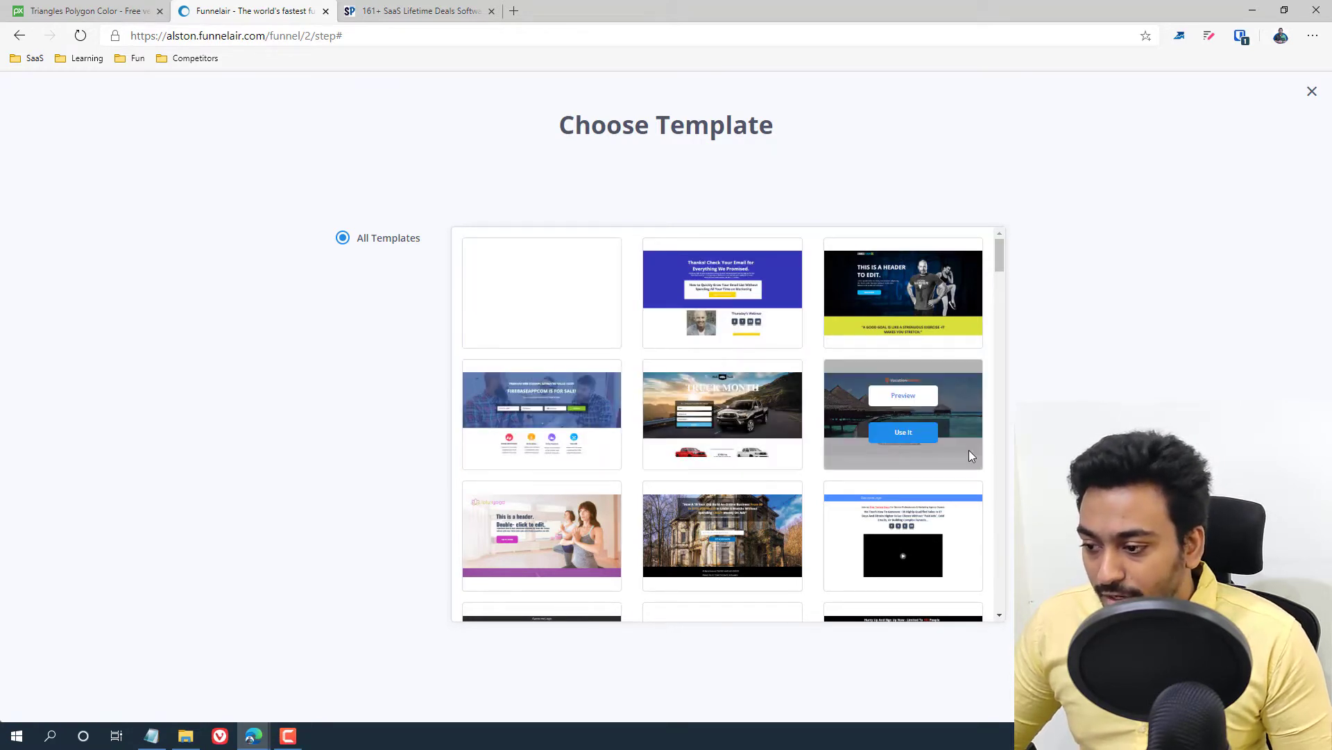
scroll(965, 452, down, 4)
scroll(674, 456, down, 10)
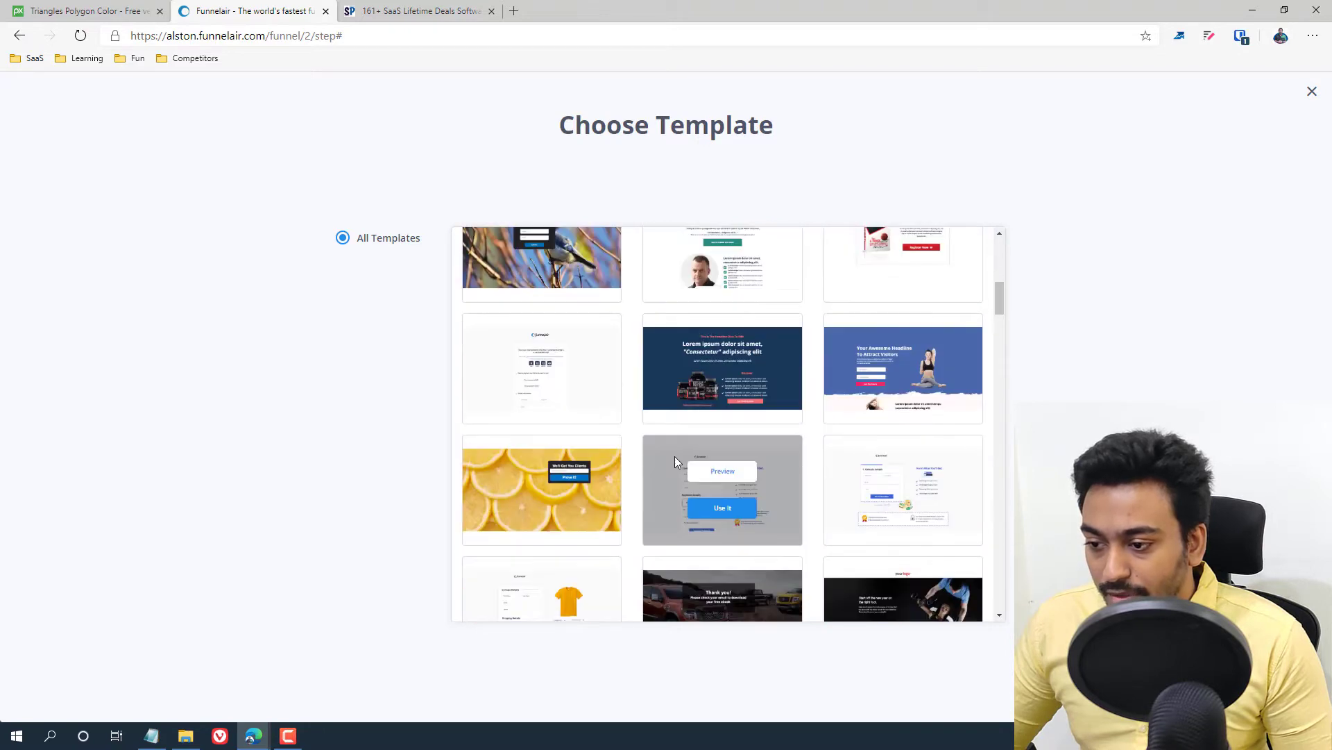
scroll(673, 458, up, 5)
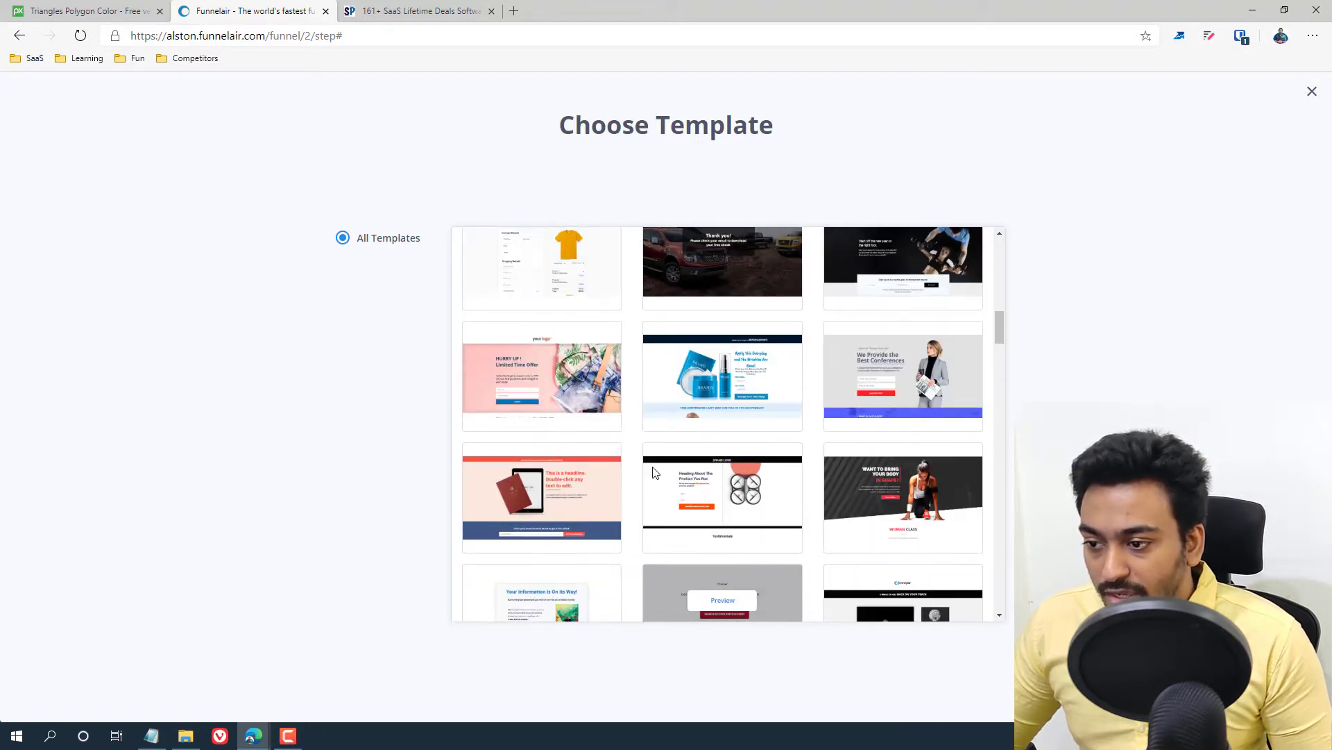
click(723, 477)
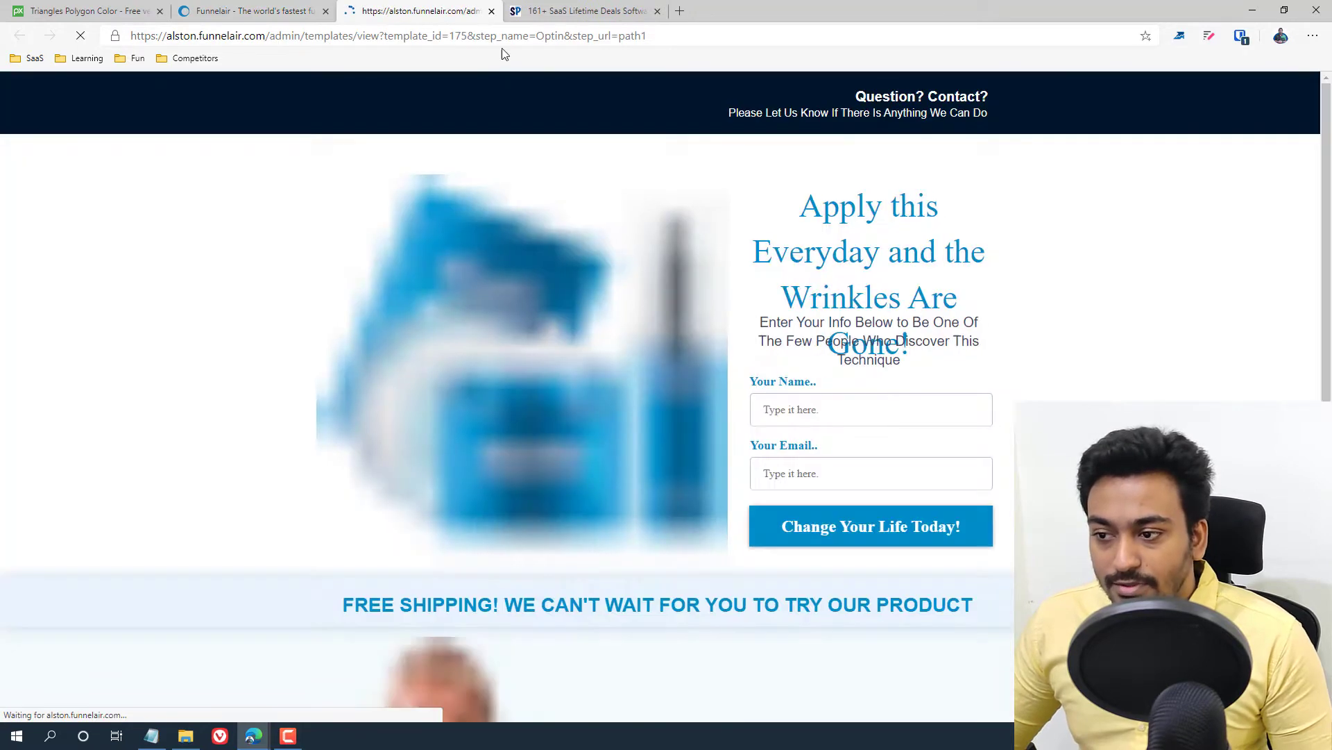
click(491, 11)
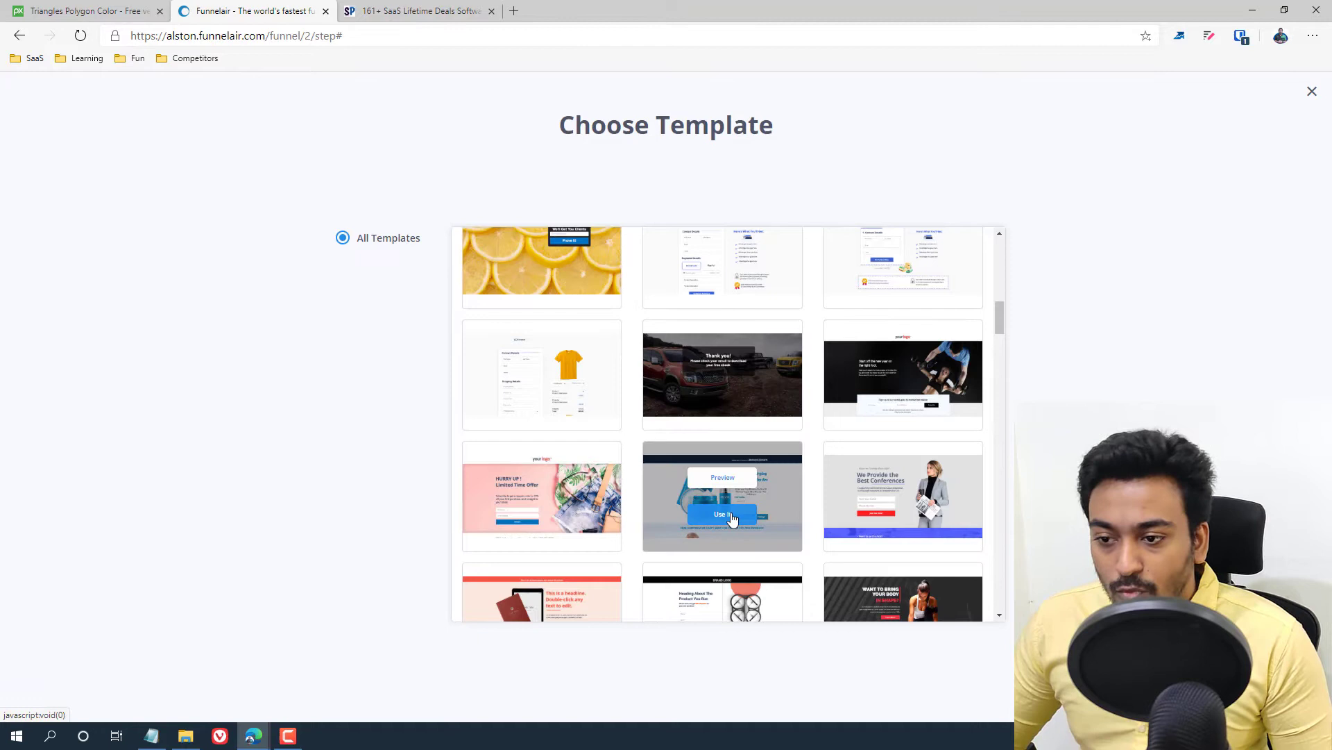
Use the blue skincare template for the Optin page and dismiss the welcome video popup
click(733, 519)
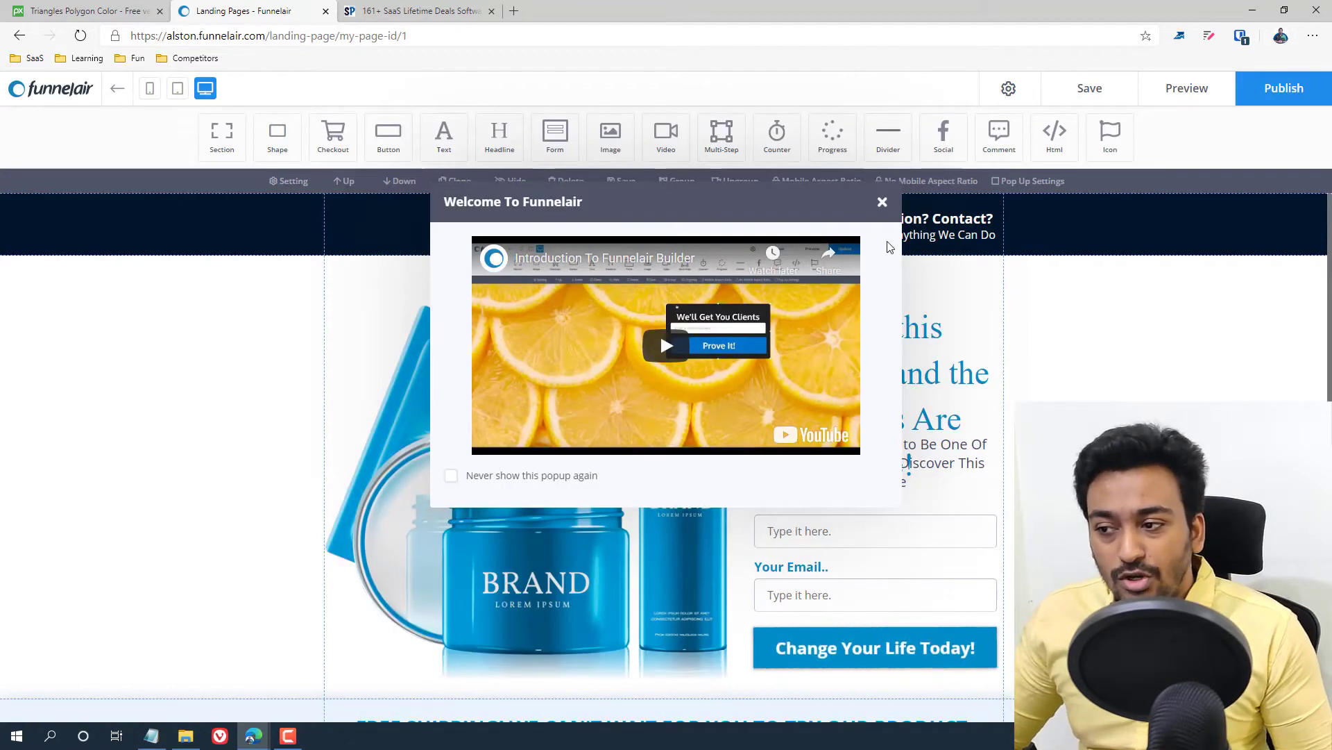
click(882, 203)
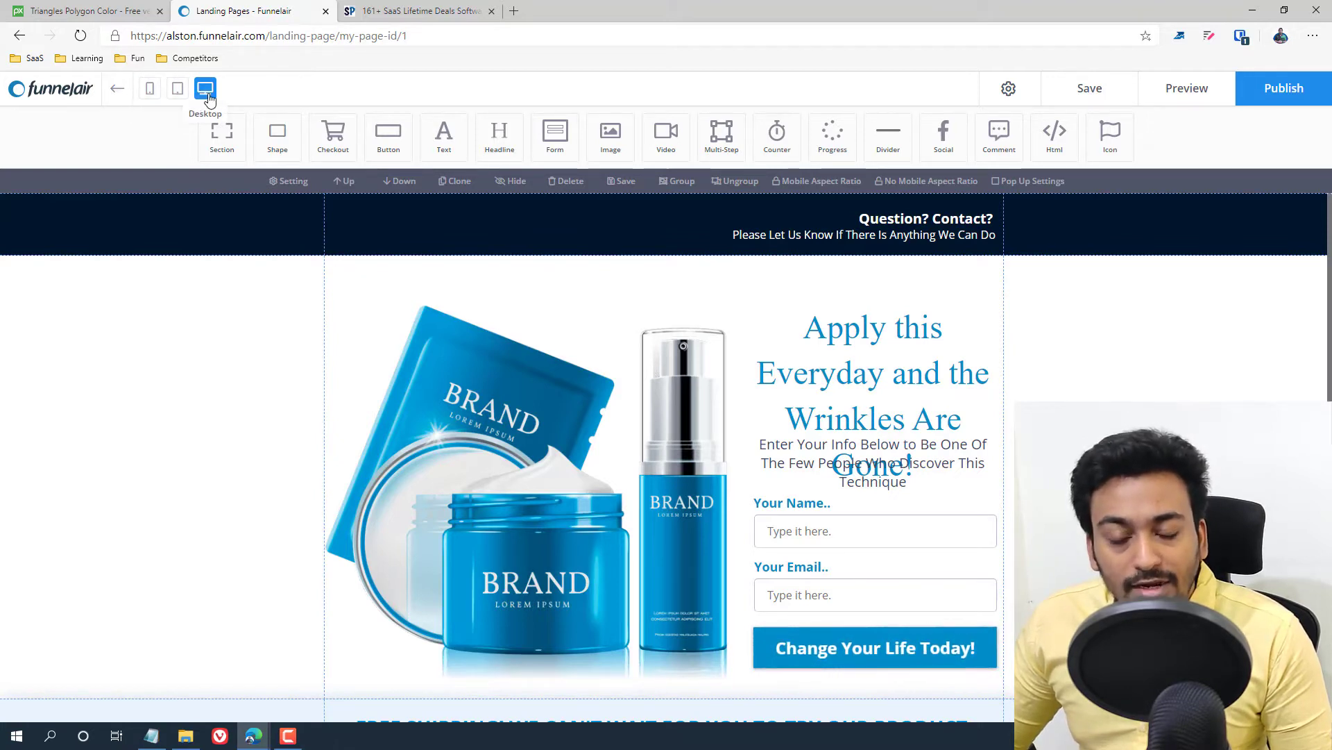
Preview the page in the mobile and tablet layouts
click(177, 88)
click(150, 90)
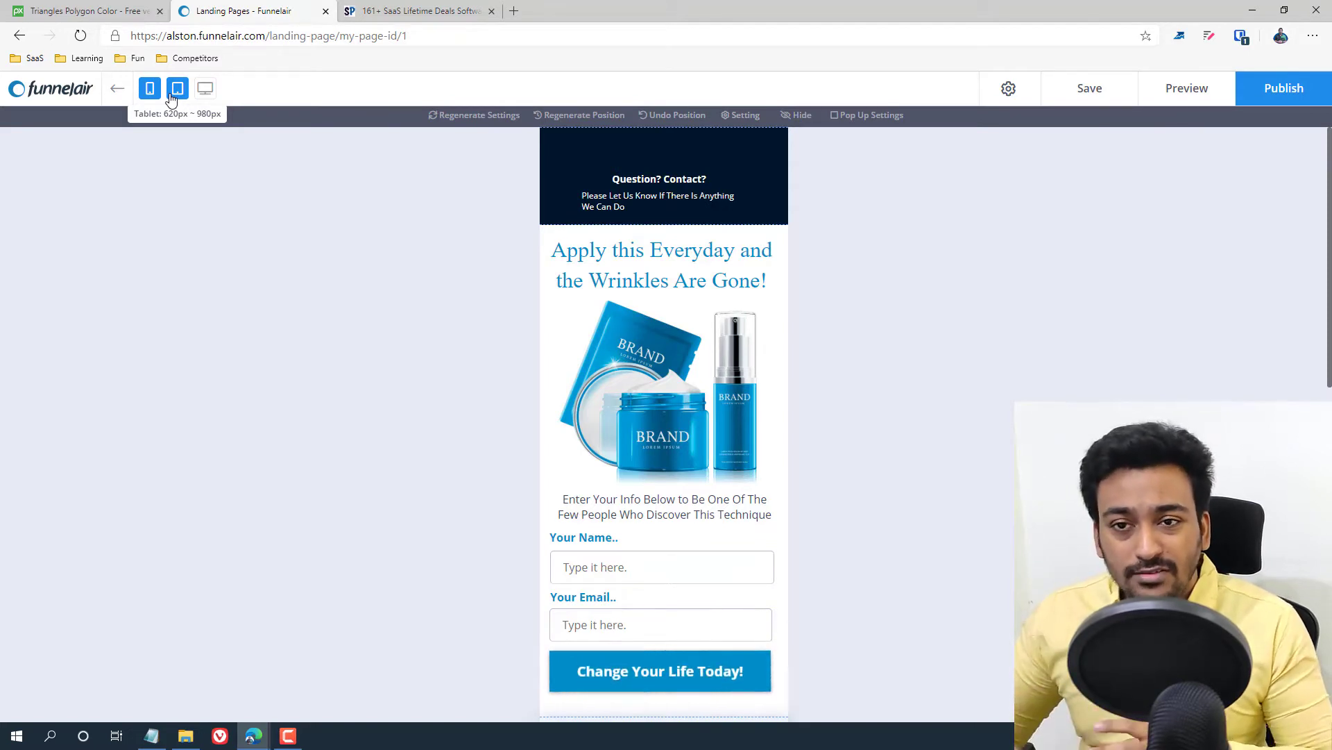
click(172, 98)
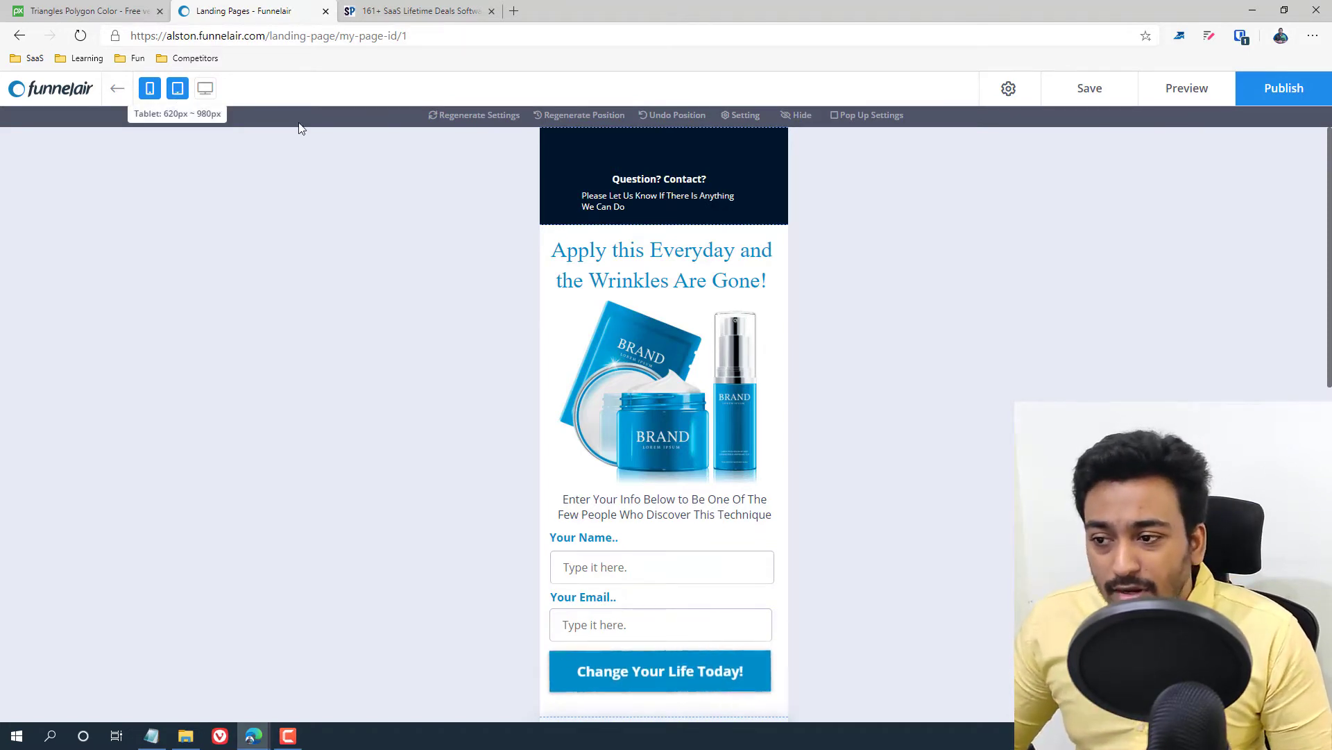
In the tablet layout, reposition the Question? Contact? heading and subtitle, then recheck mobile and desktop
click(656, 227)
click(656, 196)
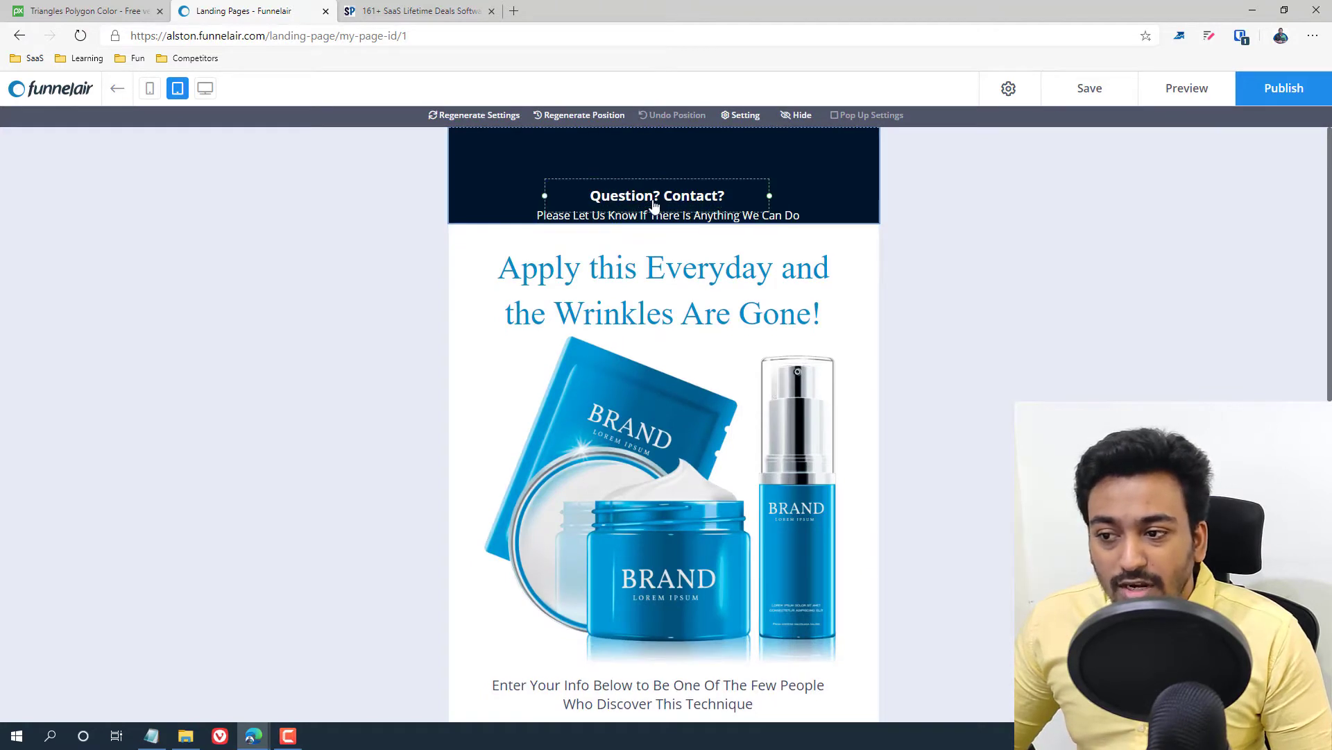
drag(654, 196, 554, 218)
click(652, 213)
click(636, 179)
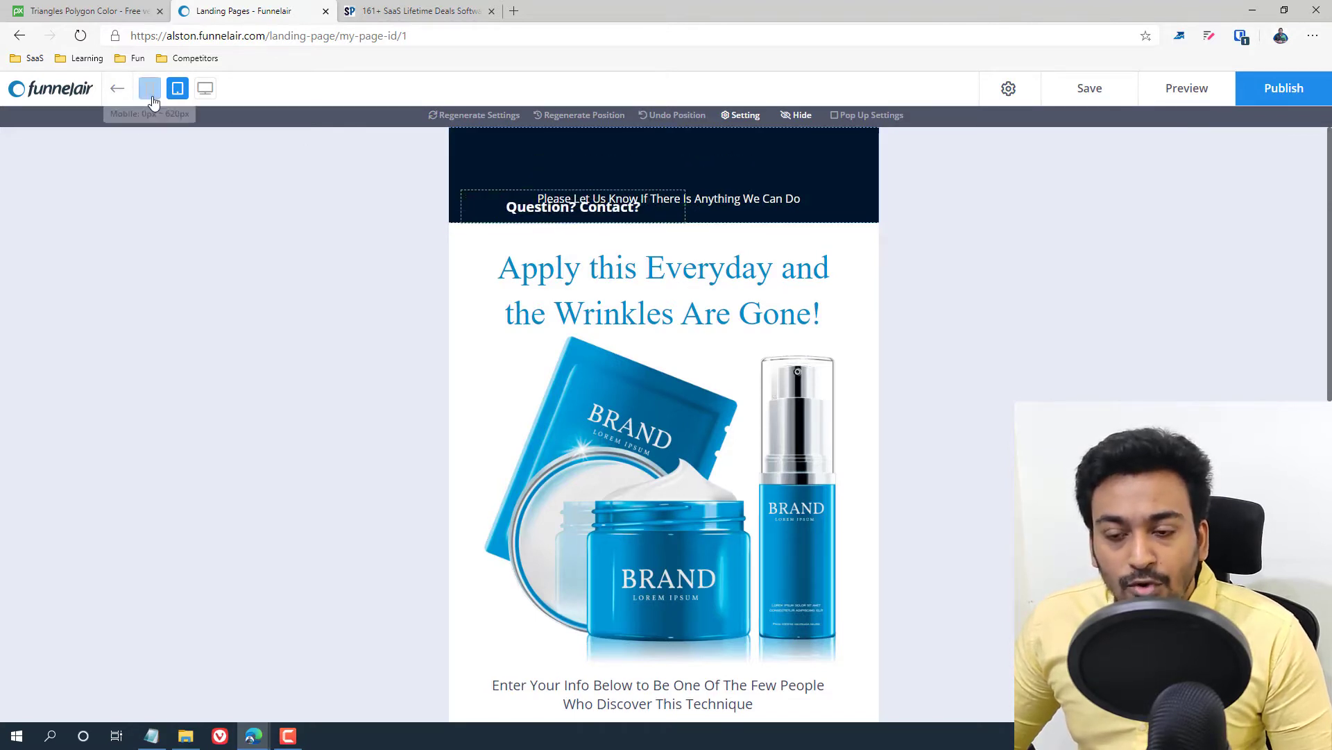
click(510, 222)
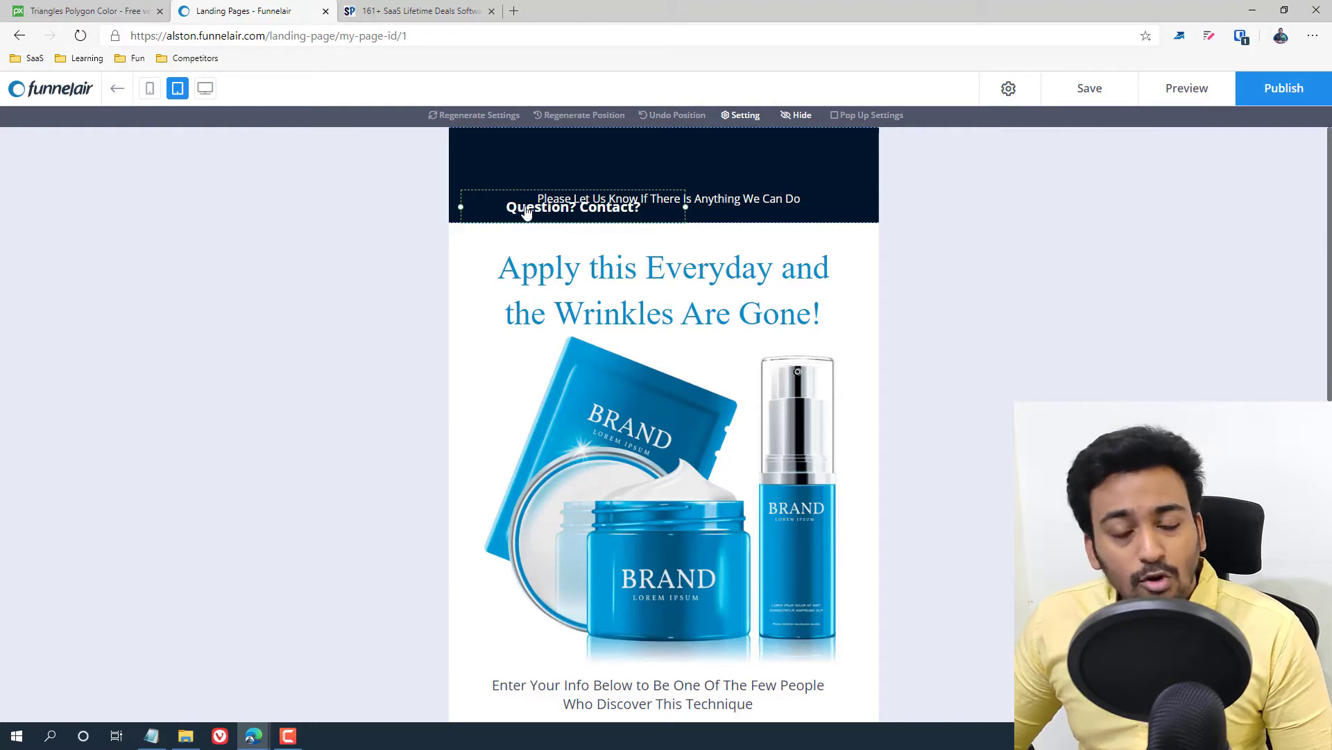
click(149, 88)
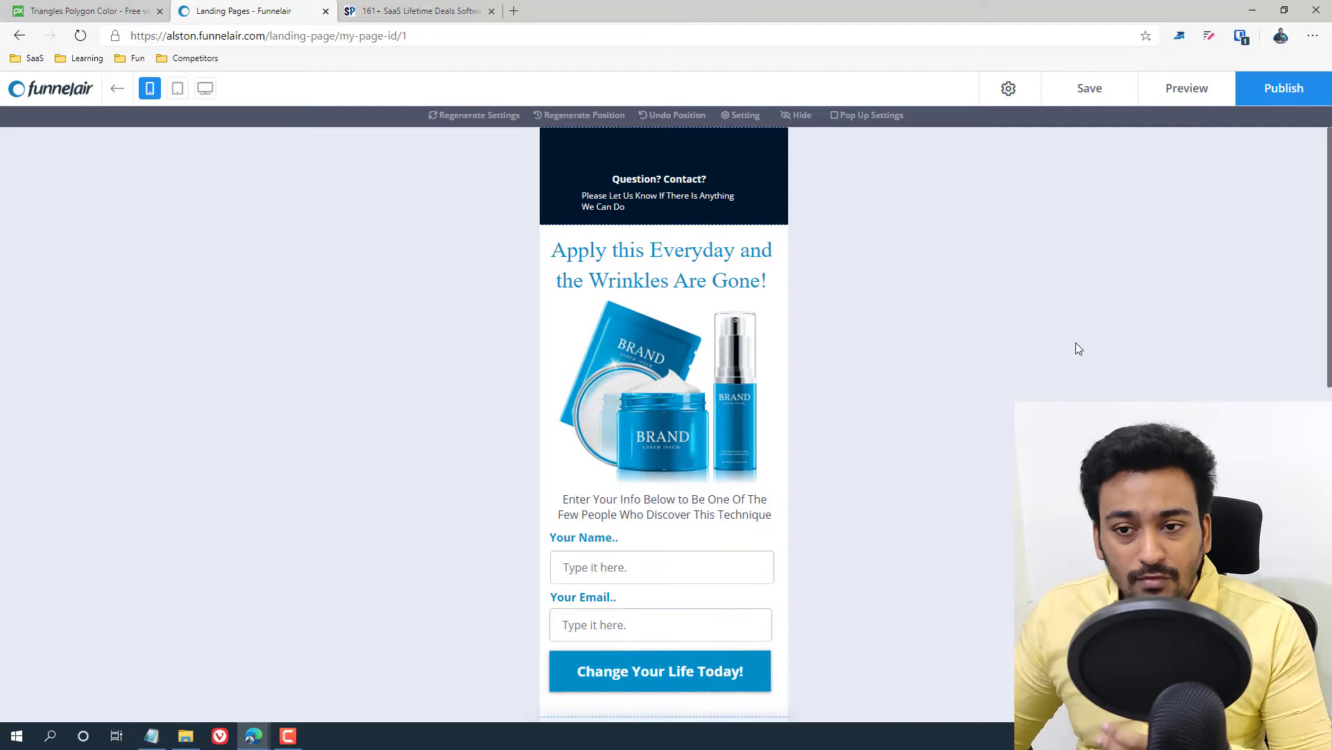
click(207, 92)
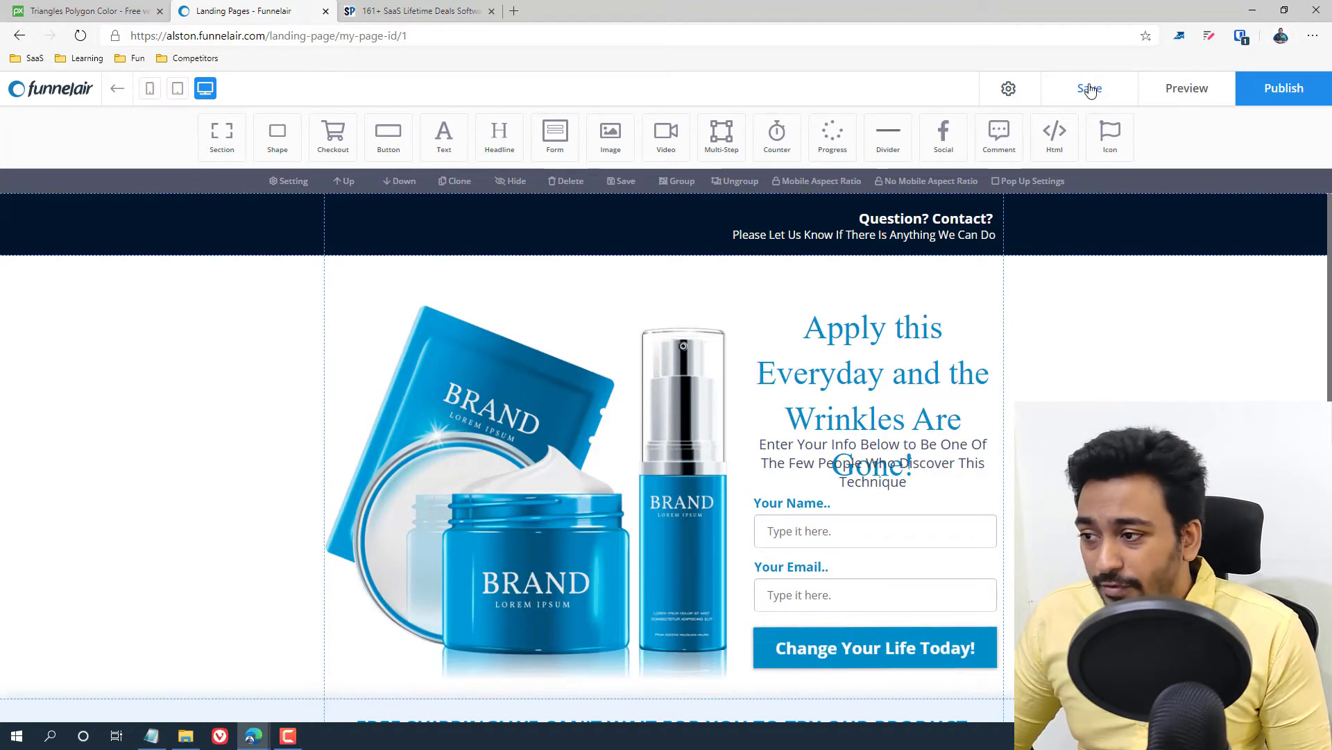
click(1006, 89)
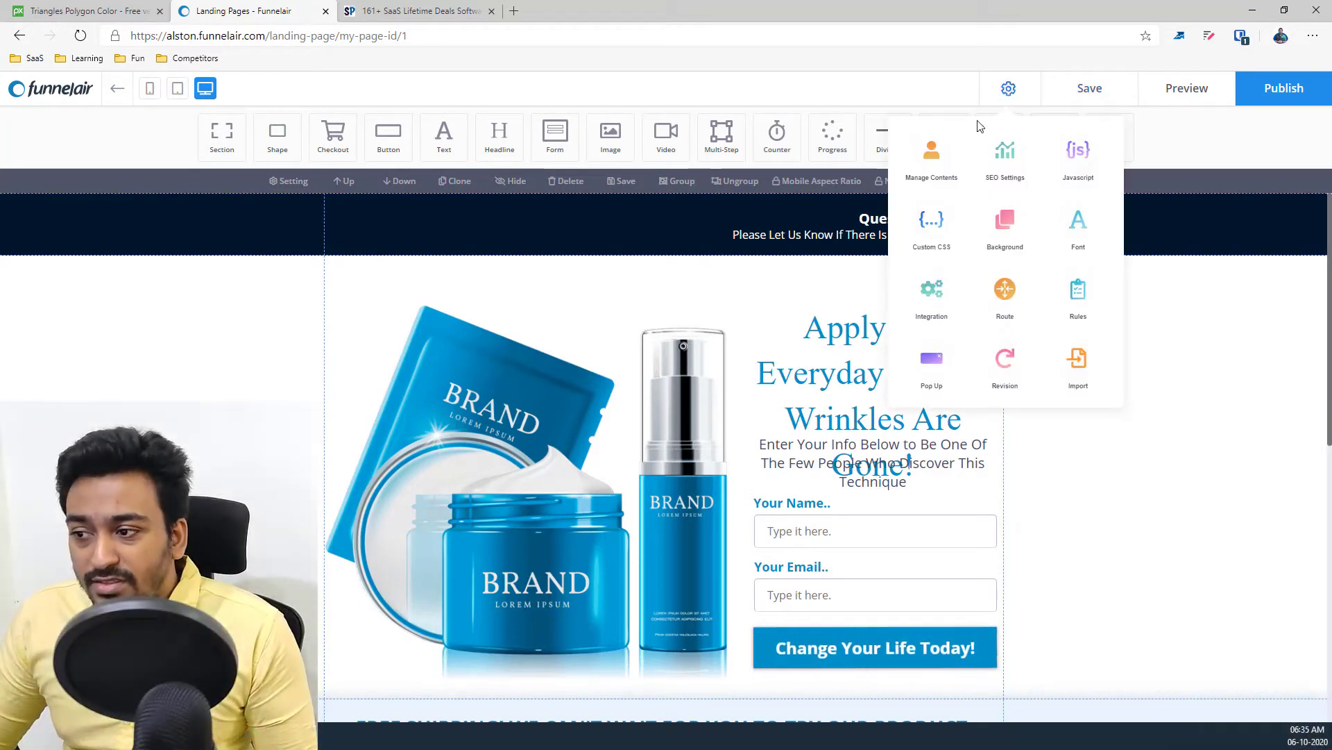
click(937, 163)
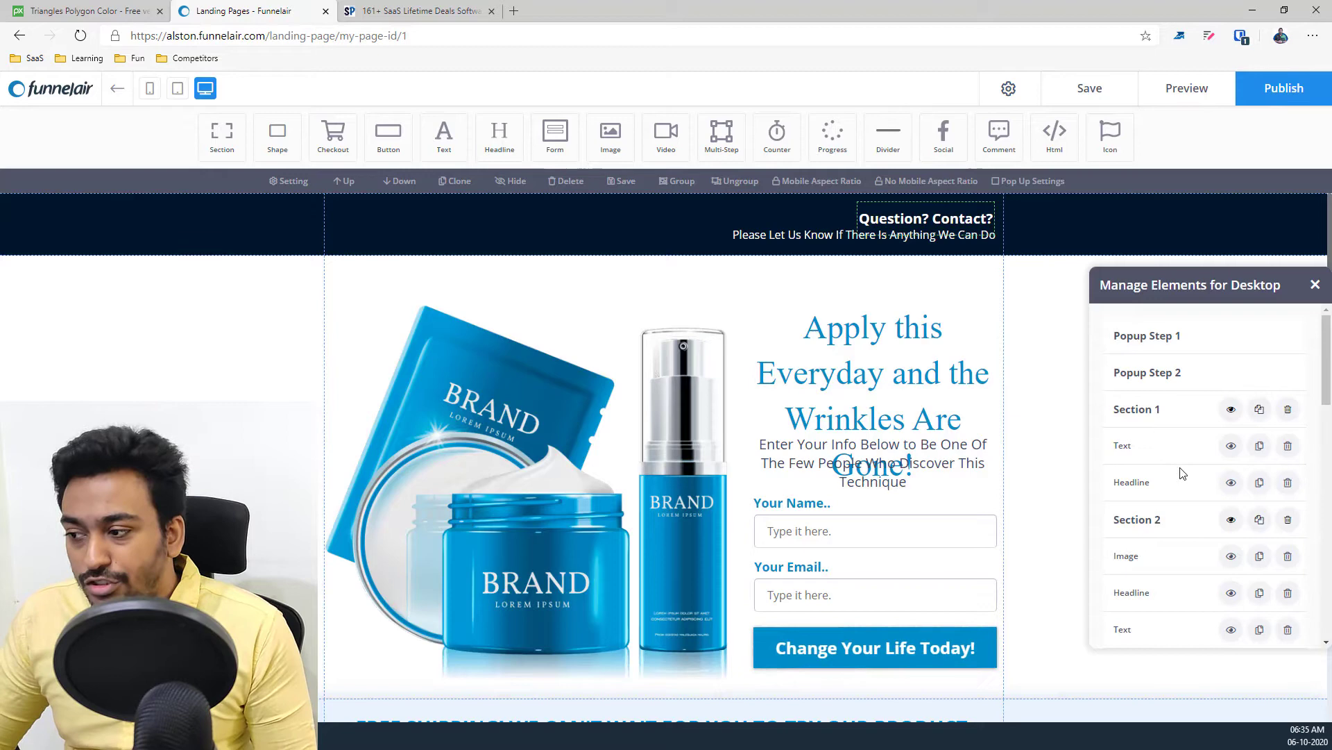
scroll(1183, 473, down, 3)
scroll(1183, 473, down, 5)
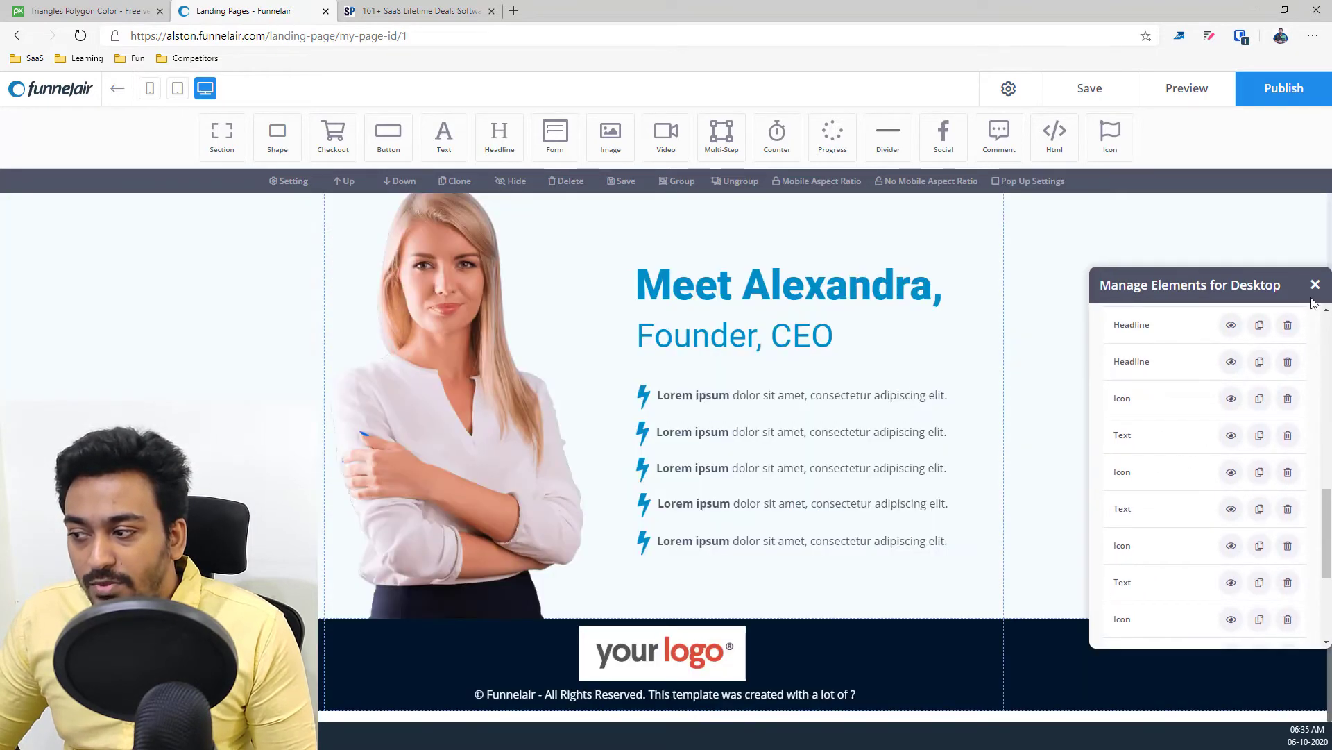
click(1315, 285)
click(1010, 87)
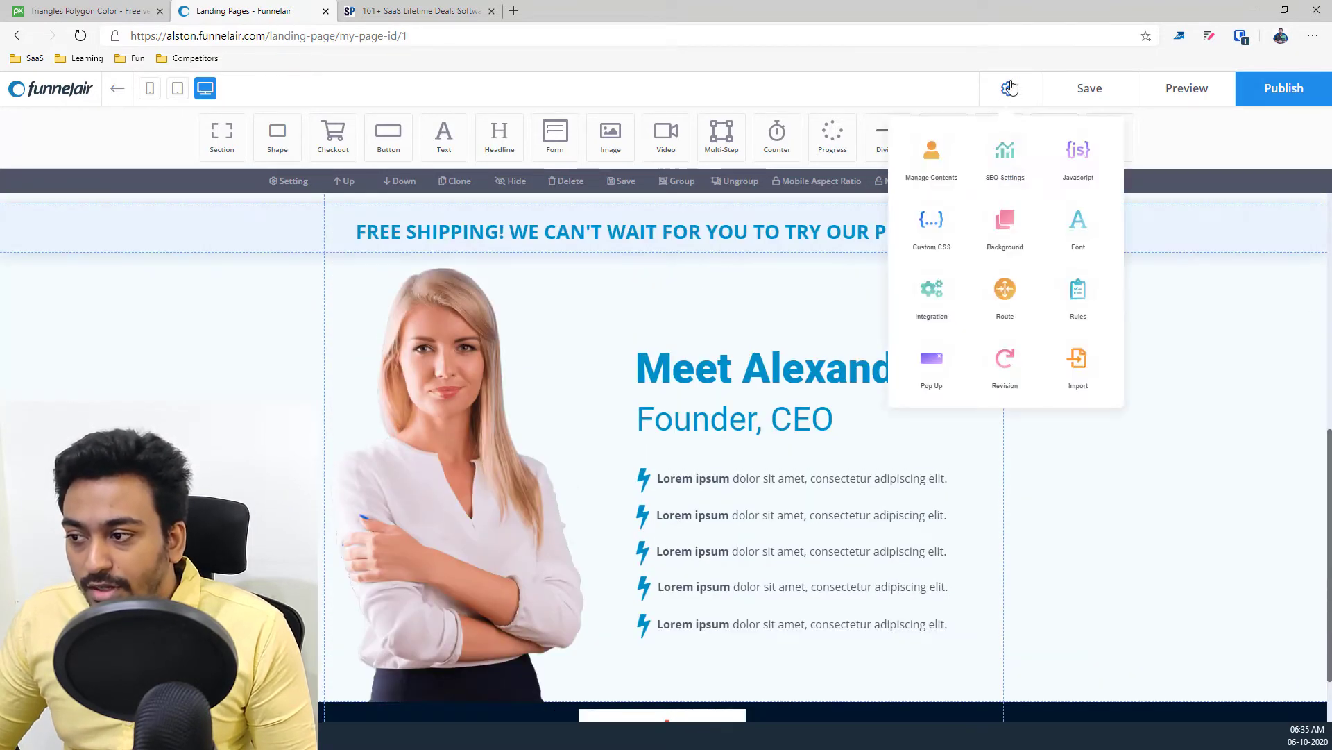
click(1004, 155)
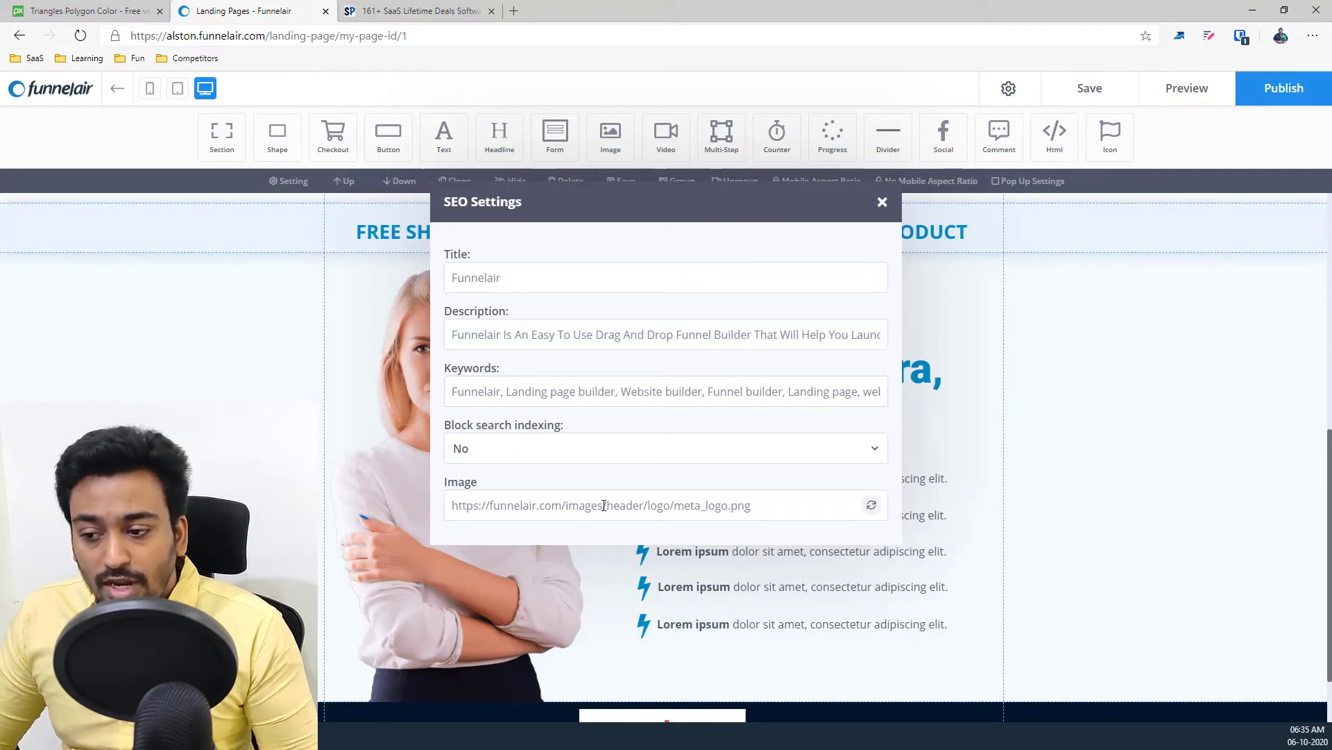
click(882, 202)
click(1010, 88)
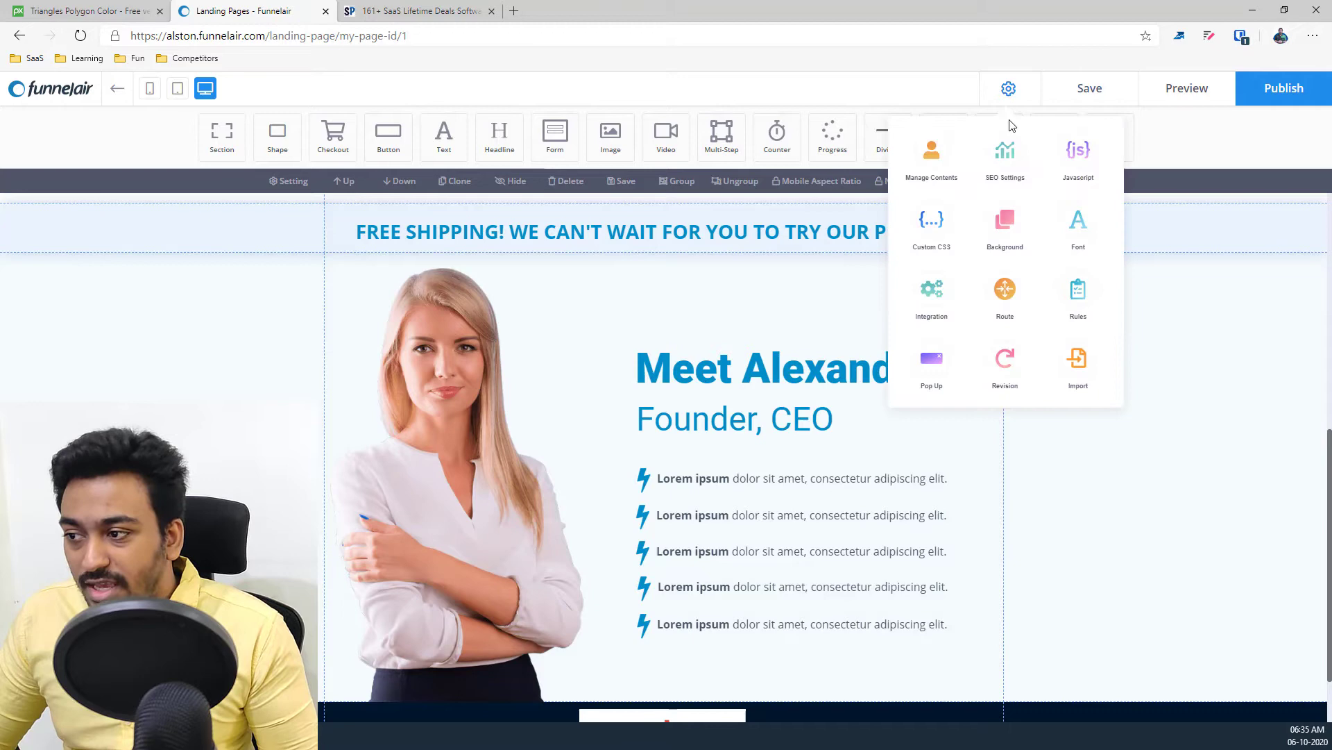
click(1062, 169)
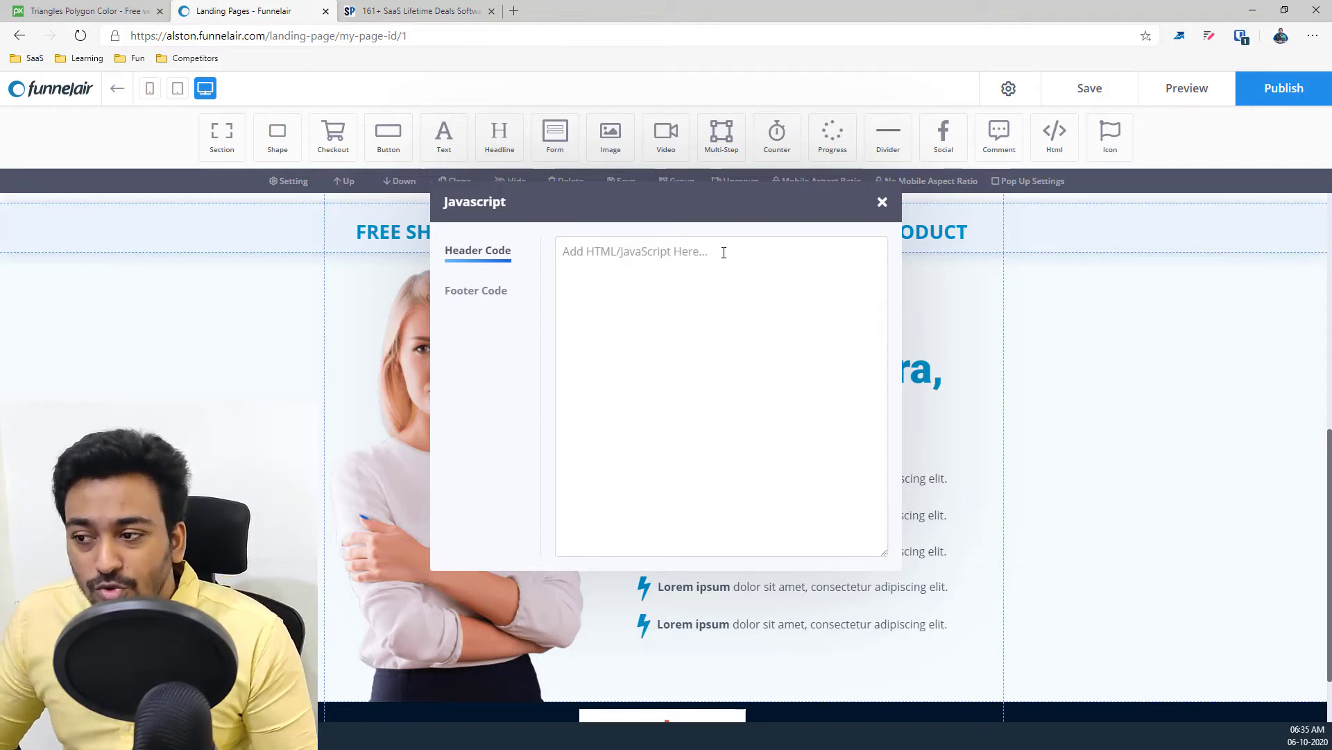
Close the JavaScript code editor and look over the page font settings
click(883, 201)
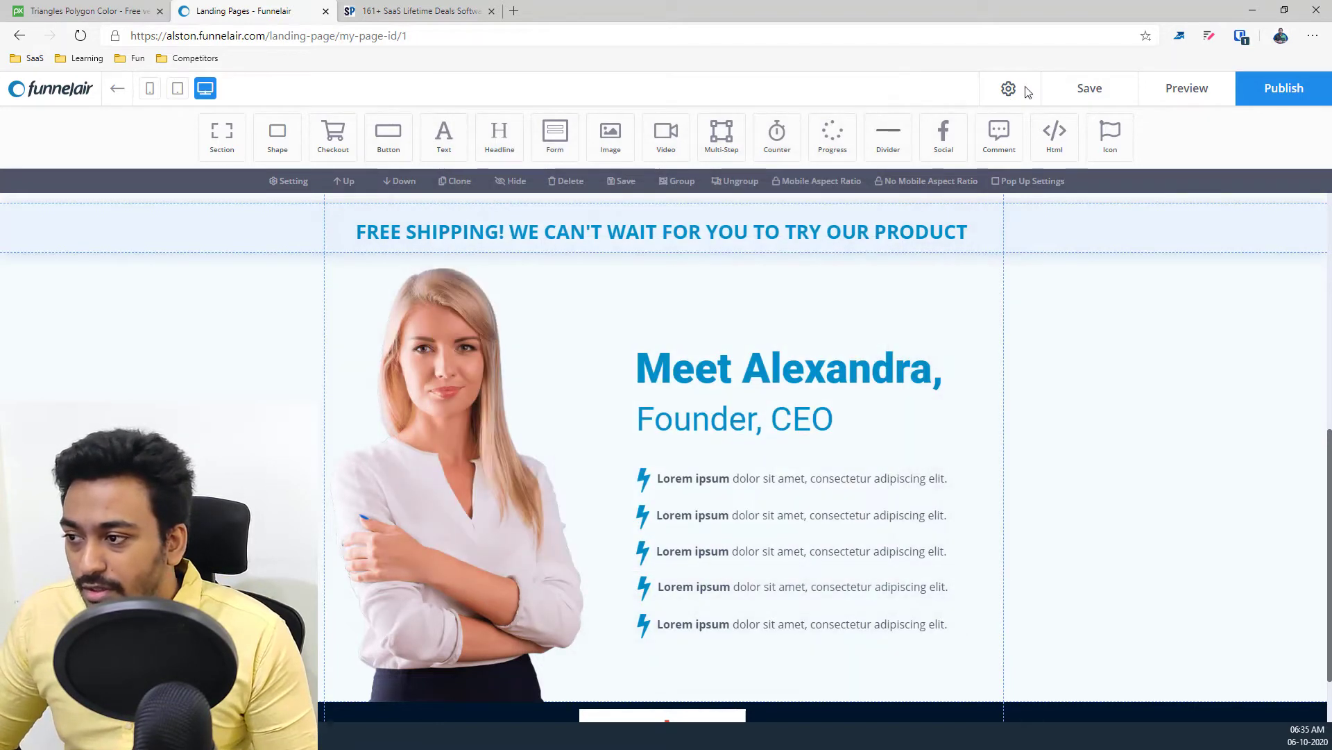
click(1008, 88)
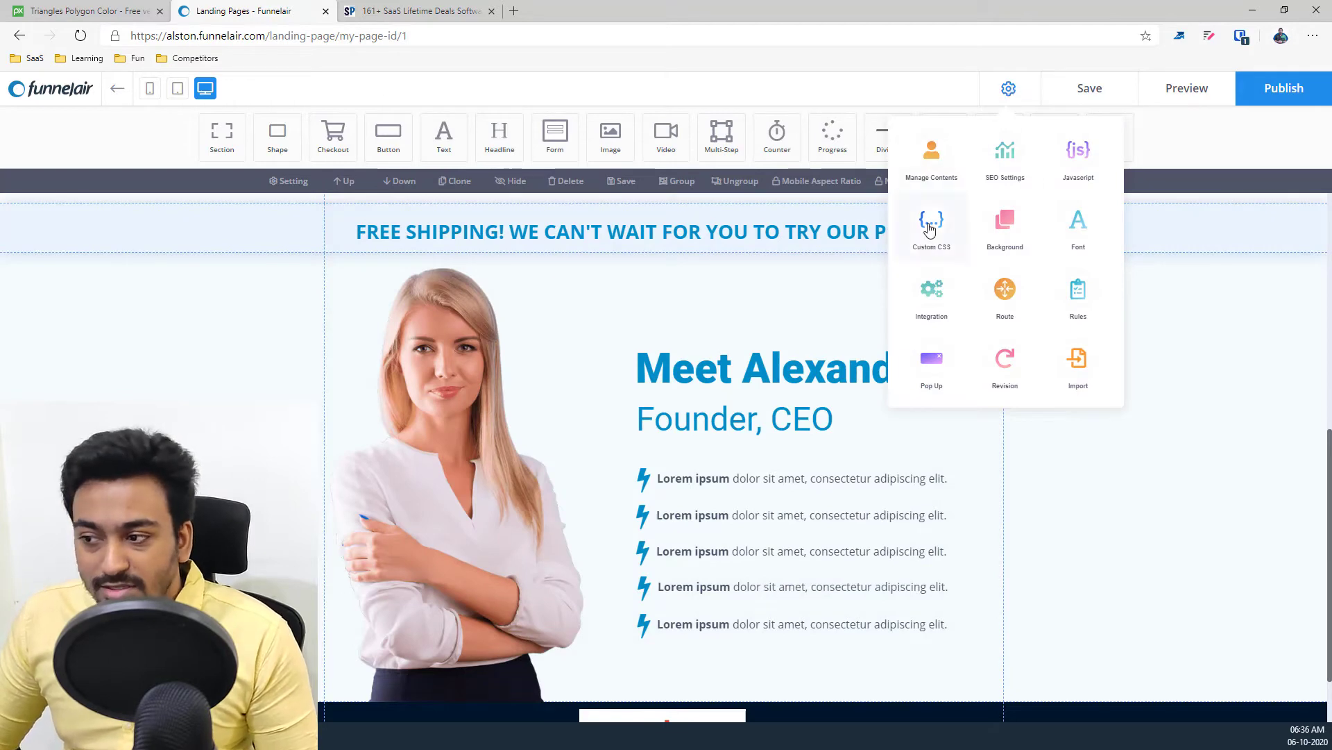
click(1086, 233)
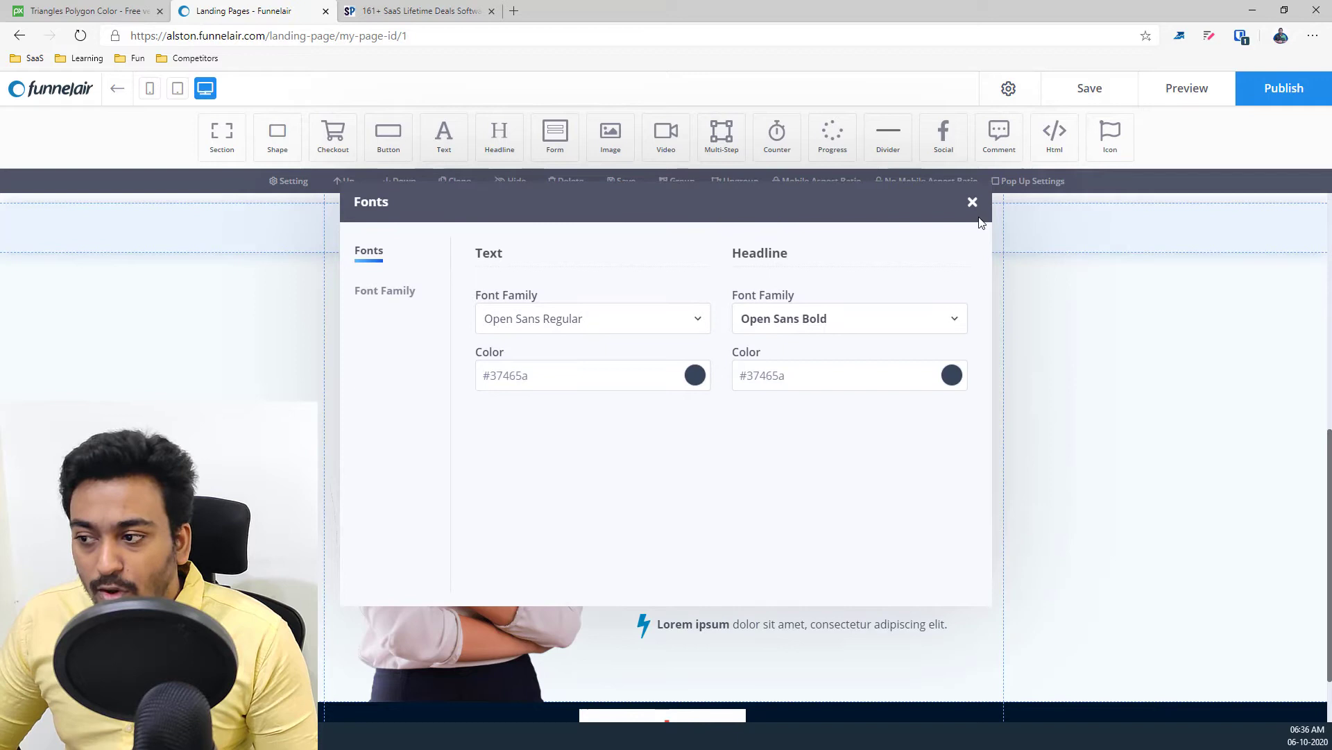
click(972, 203)
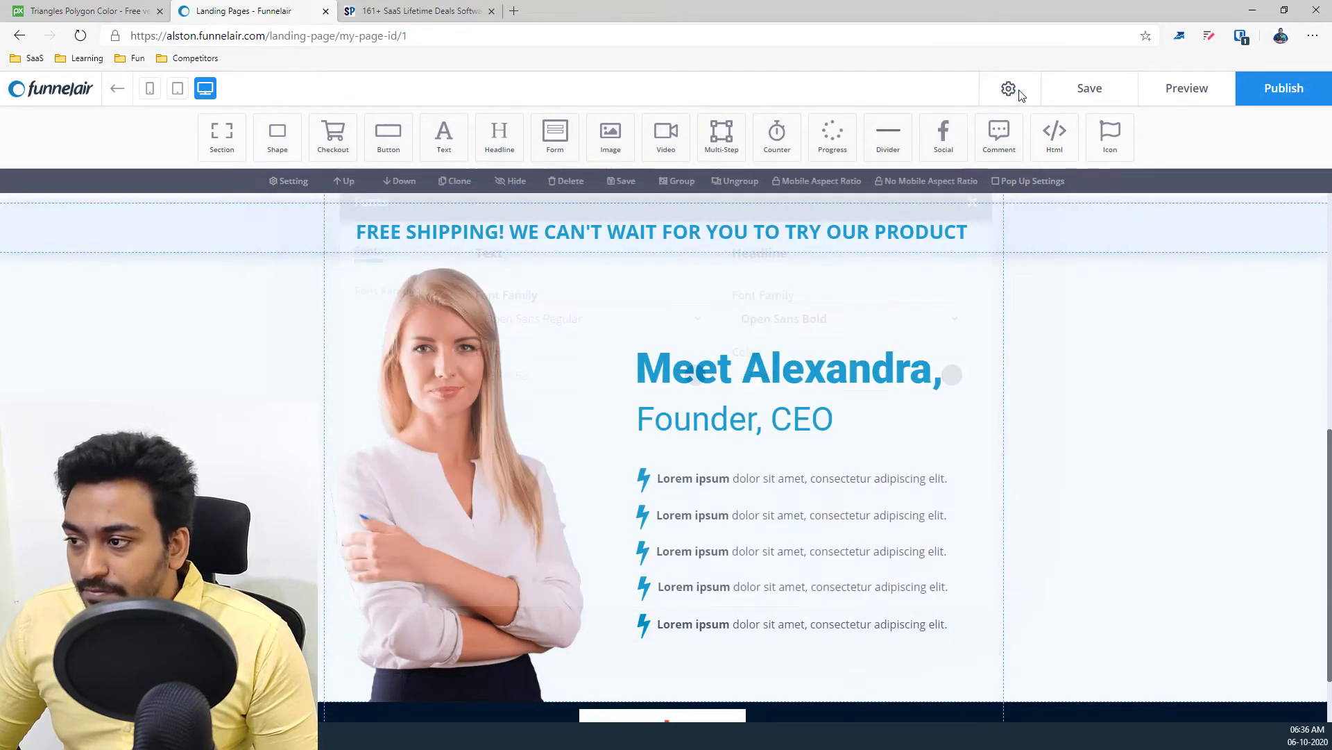
Check the page's pop-up editor, then close the empty pop-up preview and settings menu
click(1011, 89)
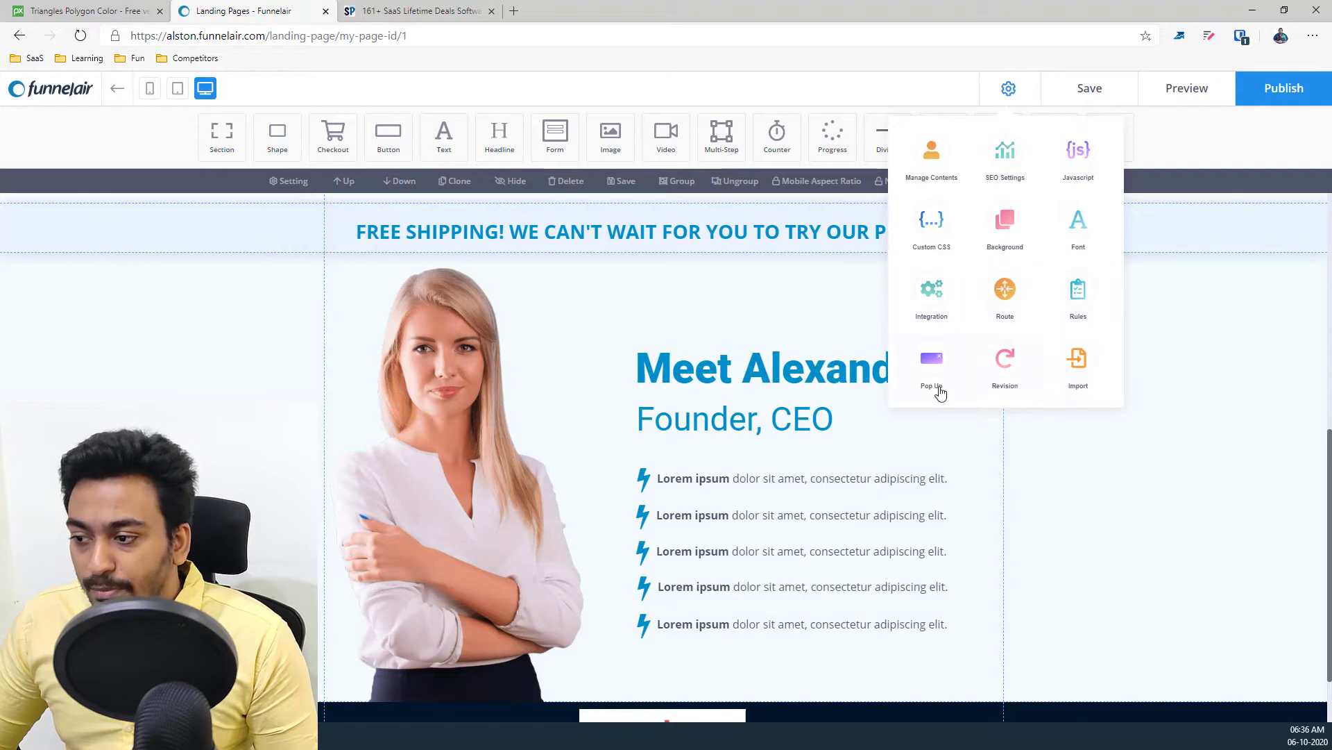
click(932, 367)
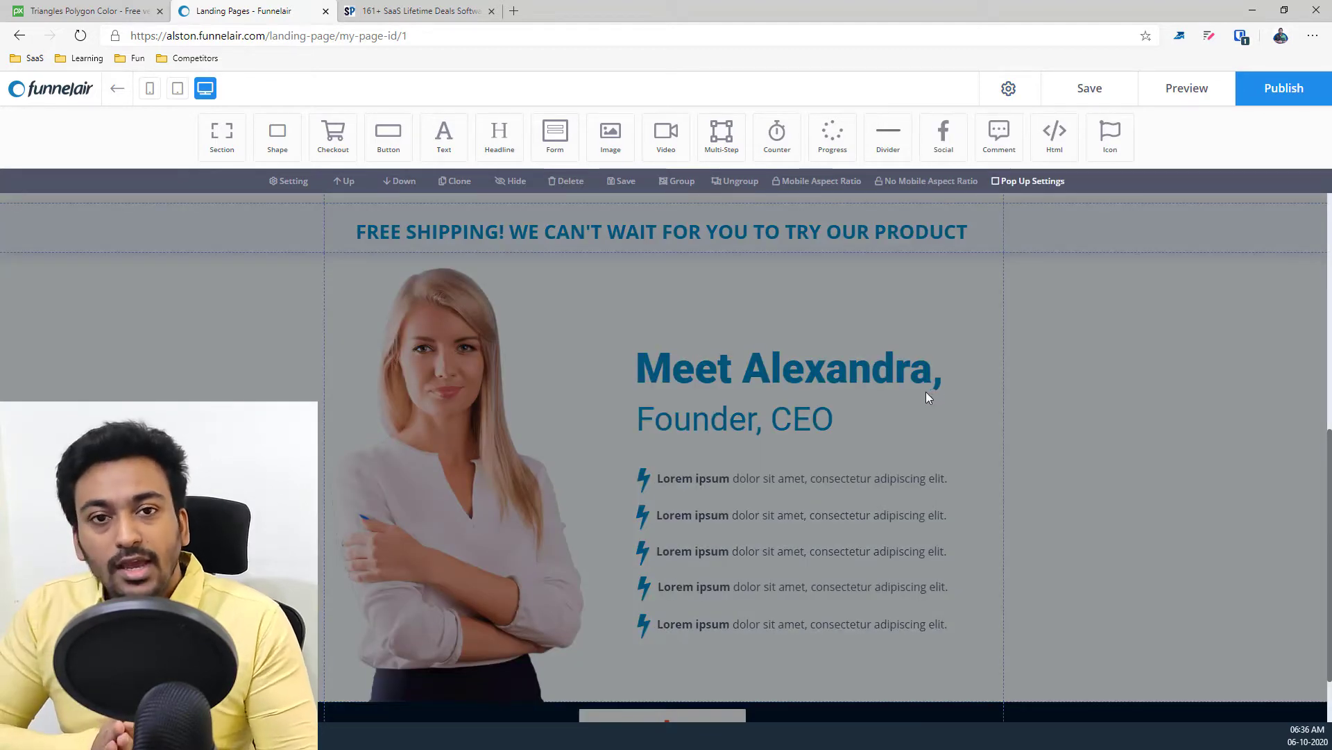
scroll(926, 391, up, 7)
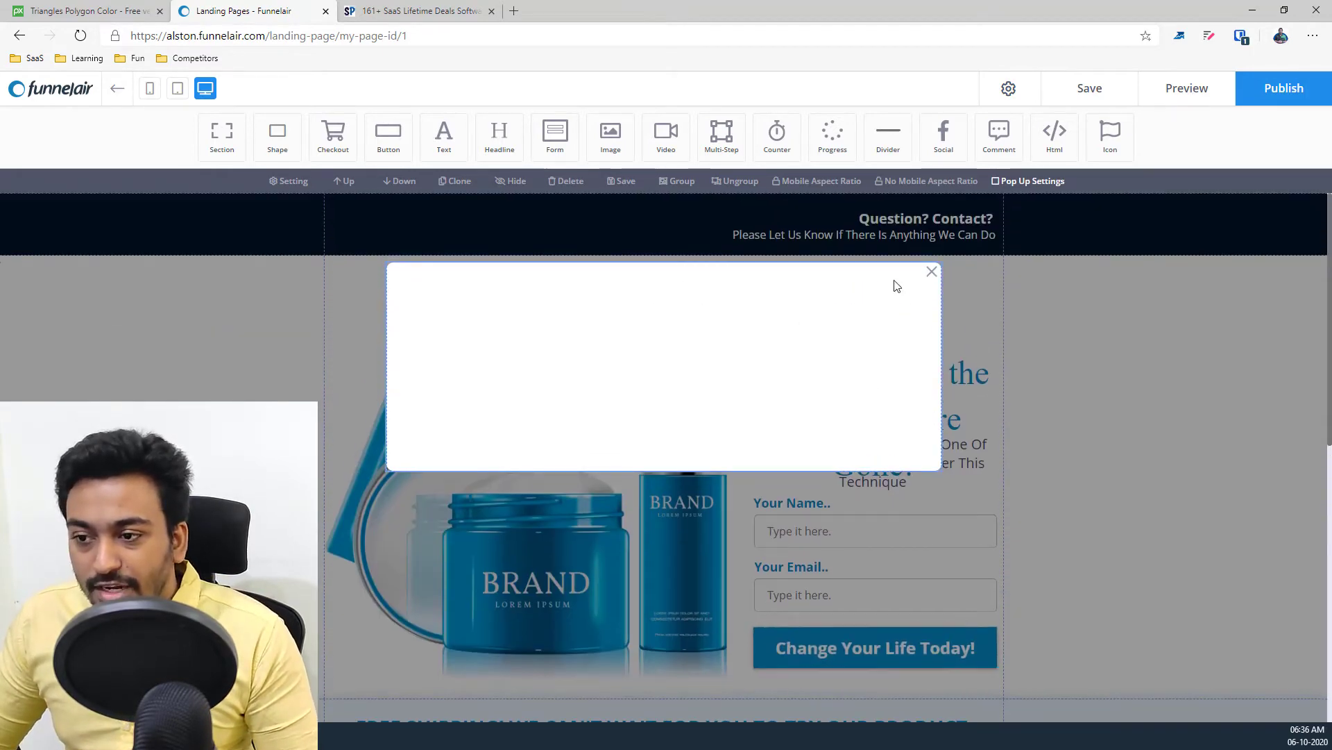
click(932, 274)
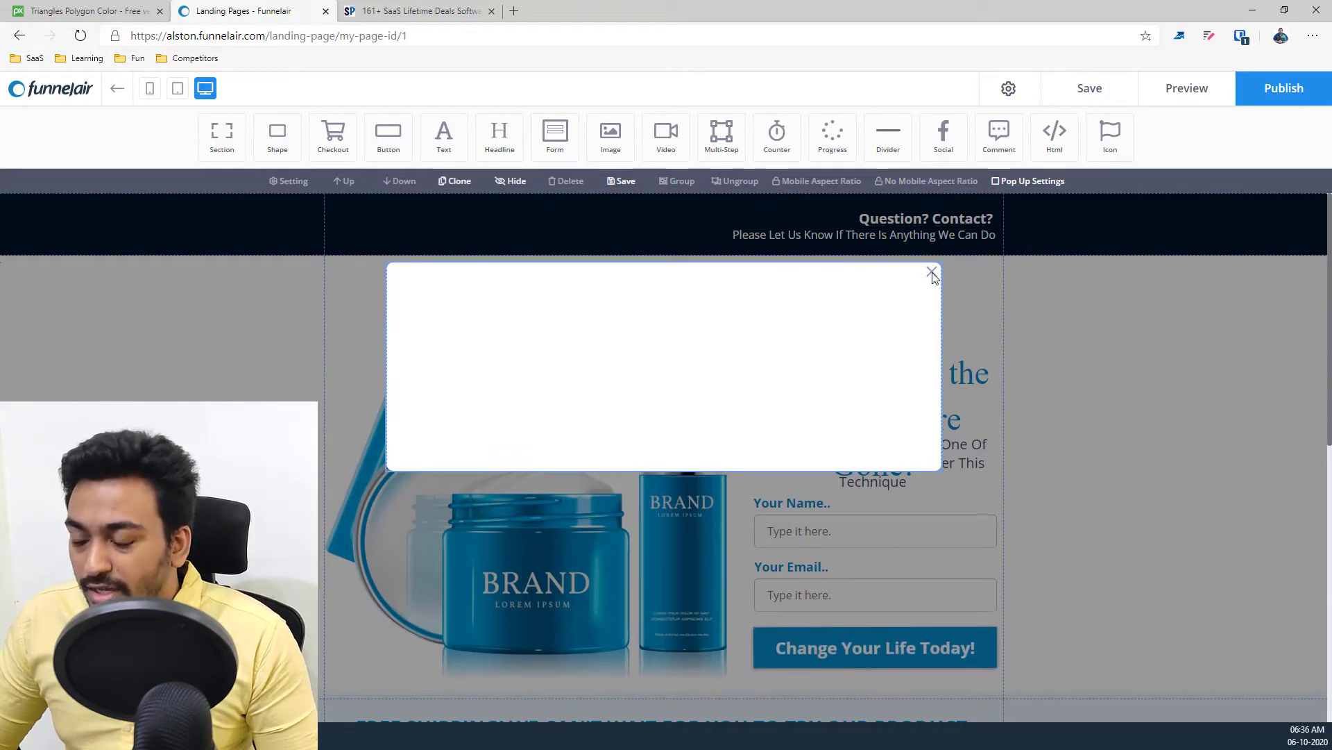
click(1242, 231)
click(1009, 88)
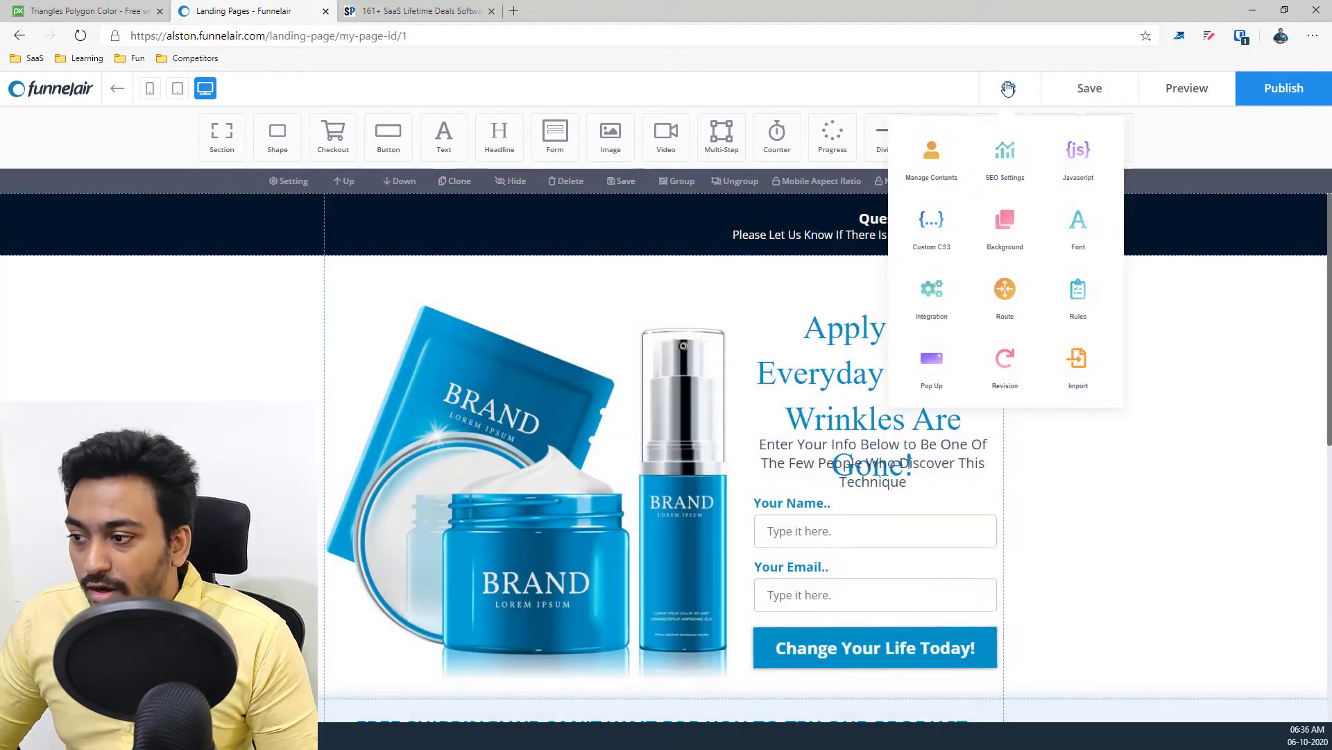
click(1090, 100)
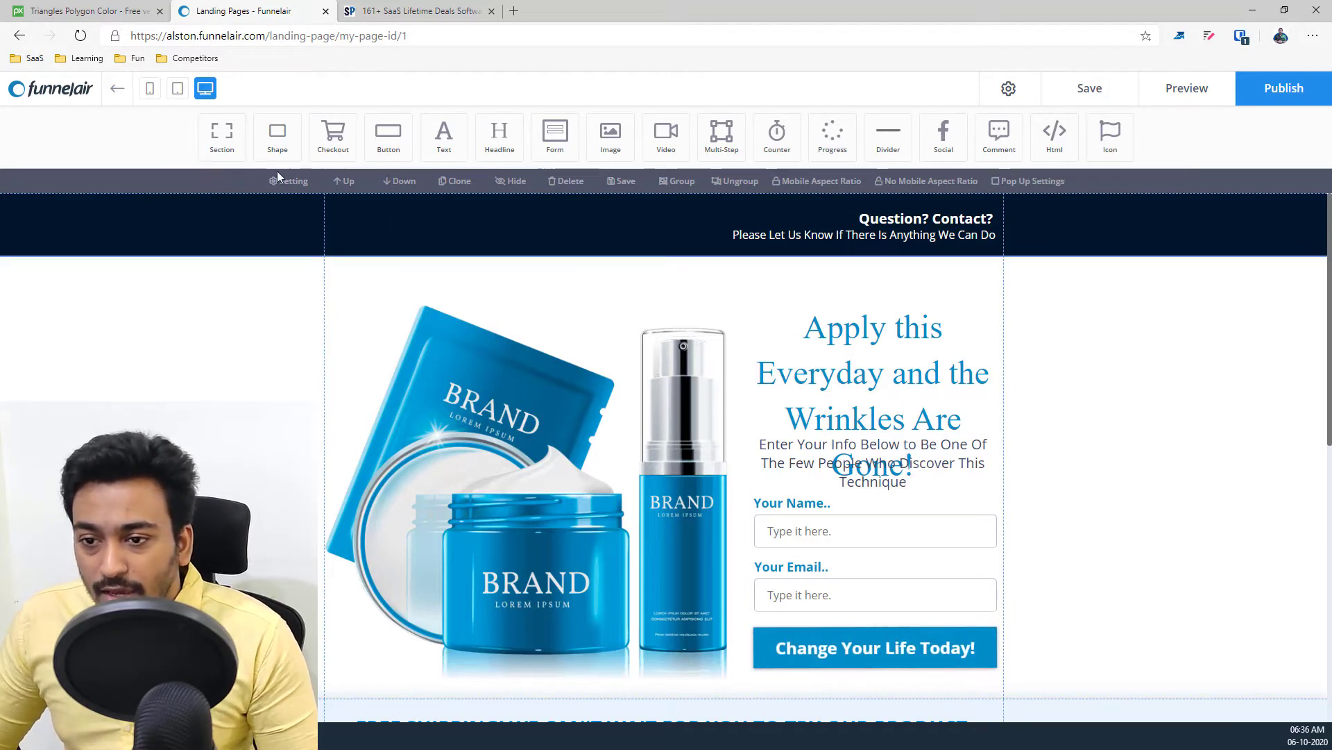
Place a Blank section from the Section tool above the skincare product banner
drag(215, 146, 252, 180)
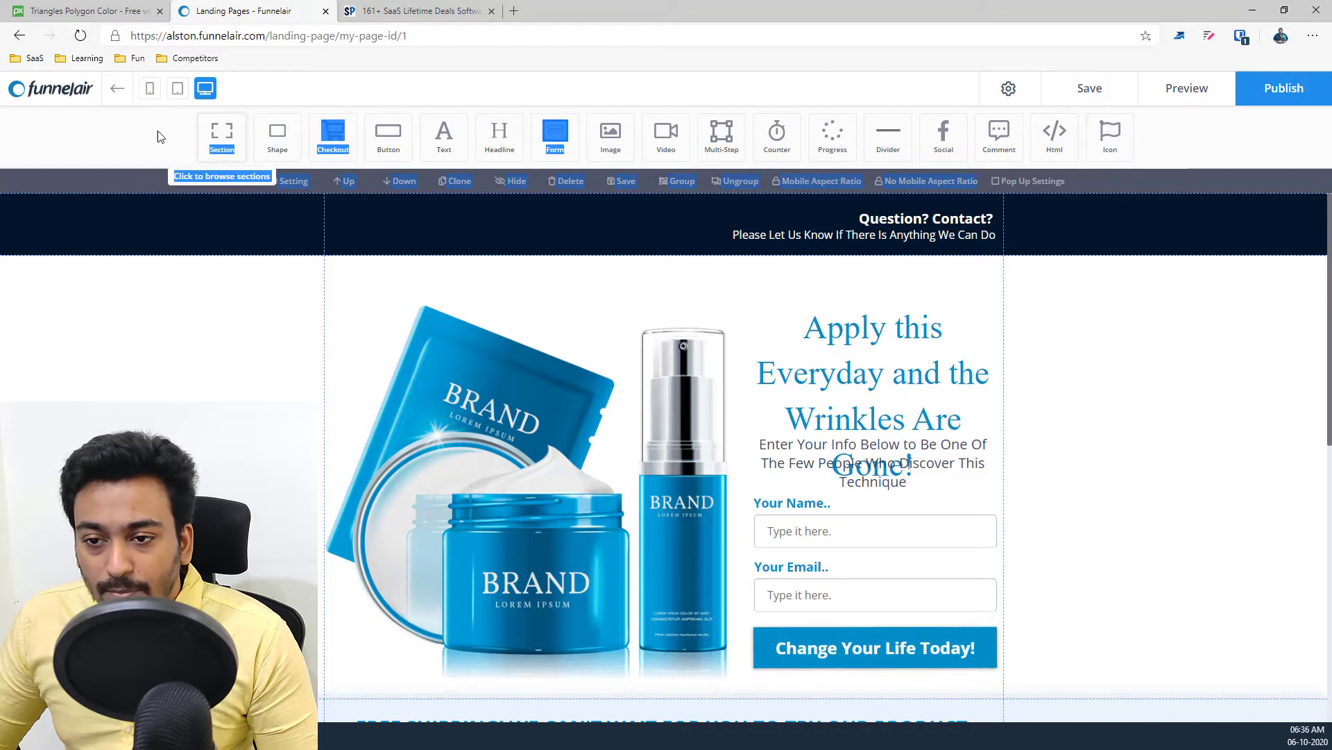
click(208, 139)
click(243, 142)
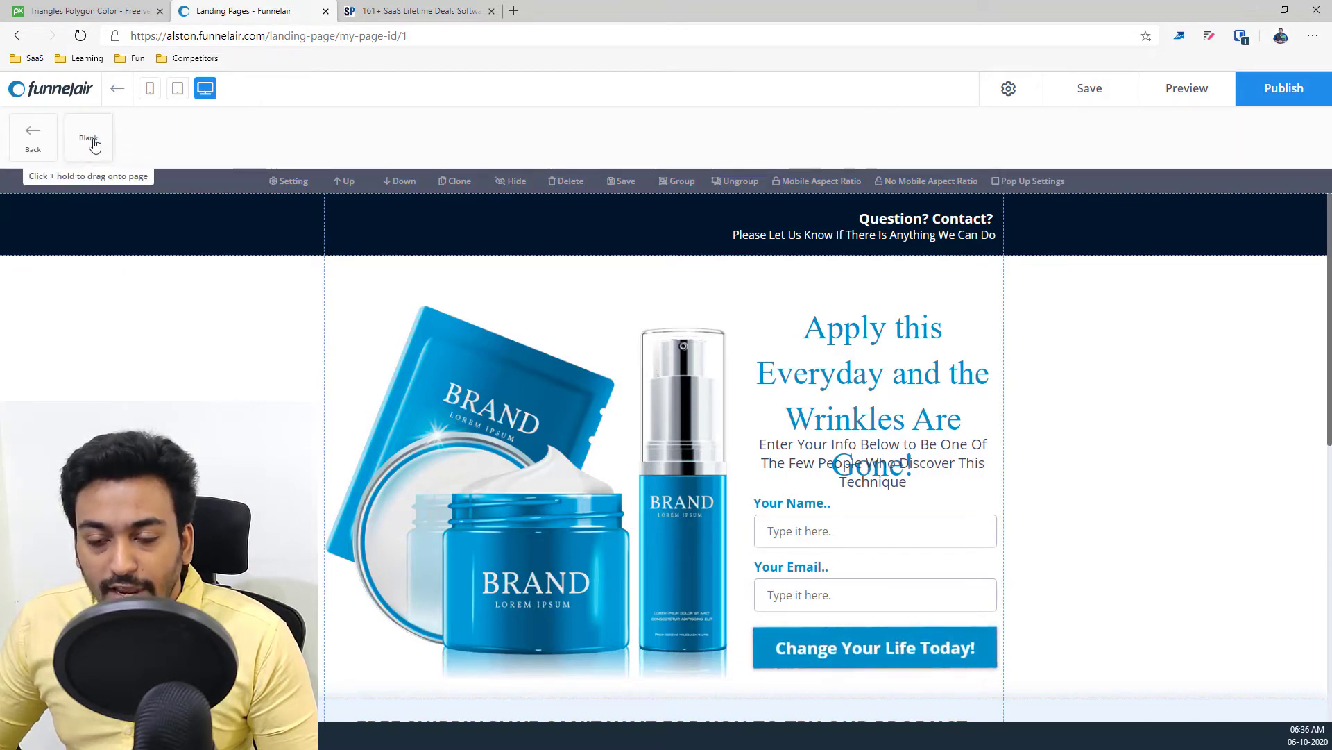
drag(89, 139, 414, 222)
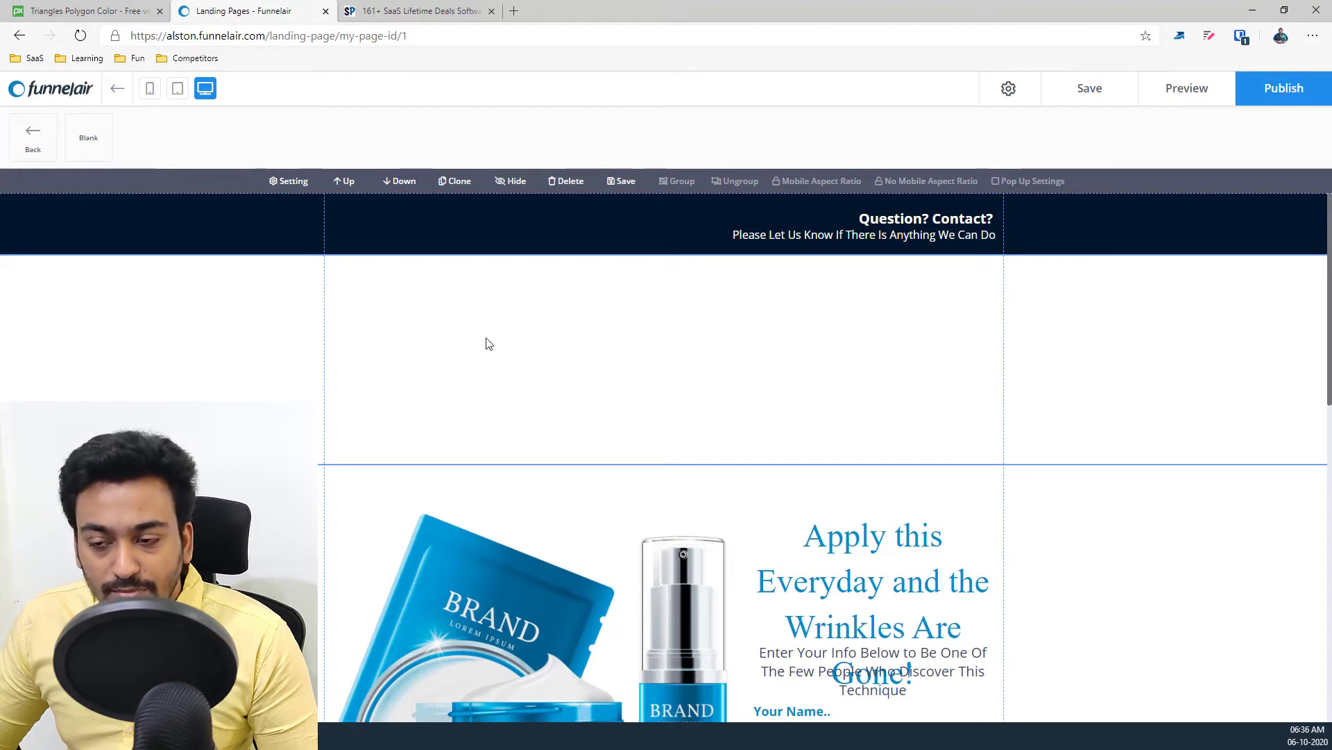
click(34, 133)
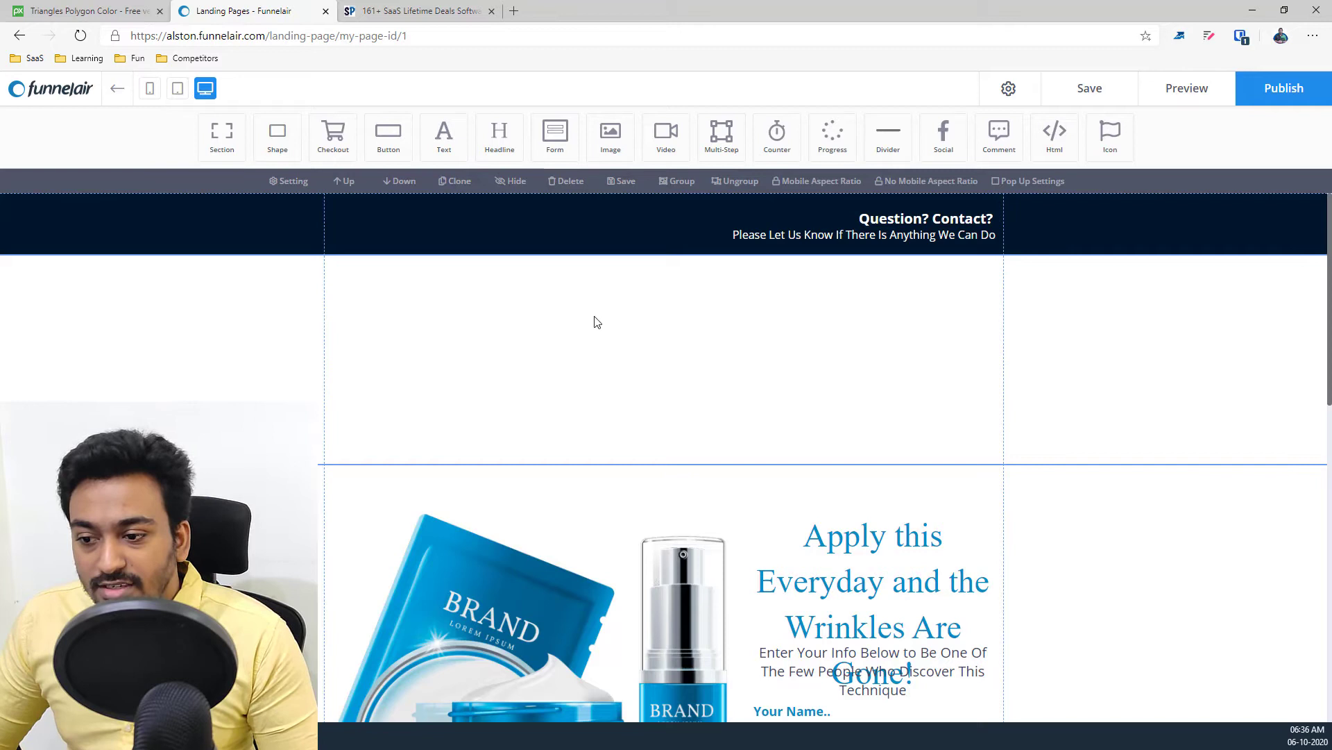
Paste the Pixabay polygon image link into the new section's BG Image setting
click(436, 274)
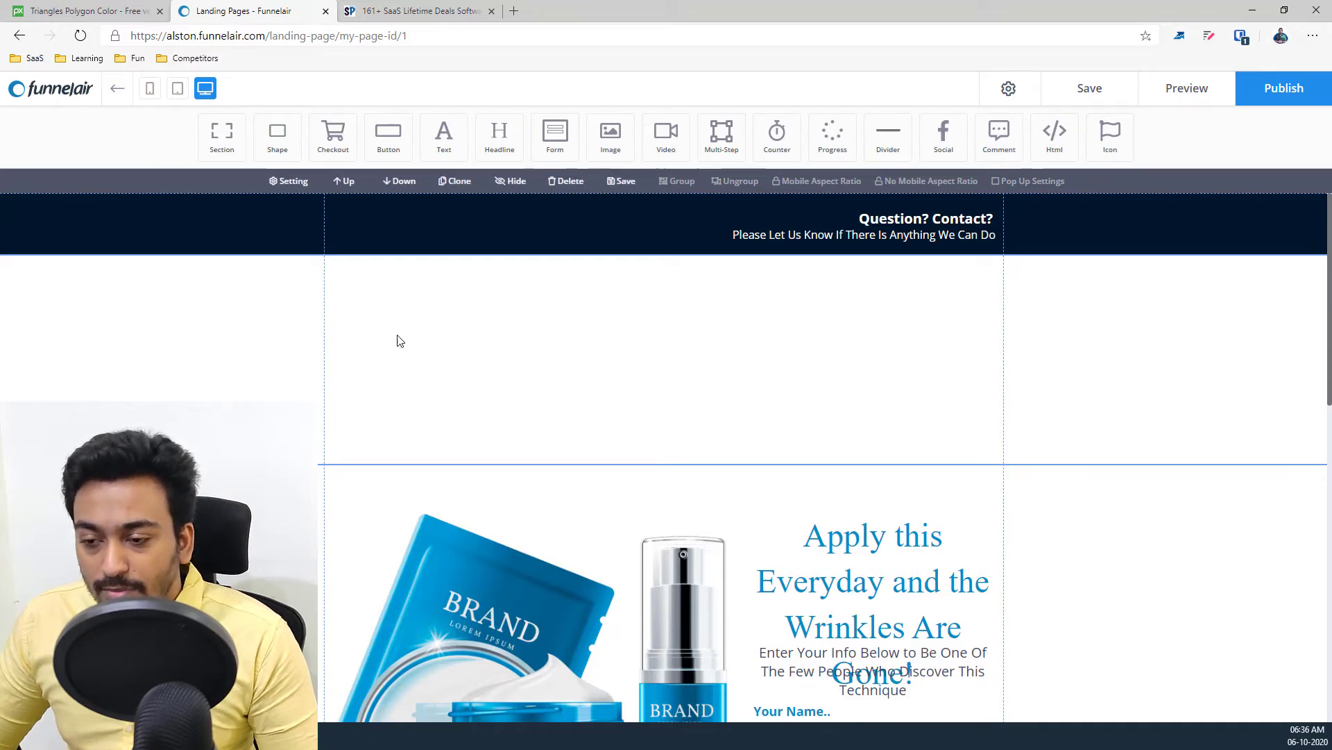
click(250, 351)
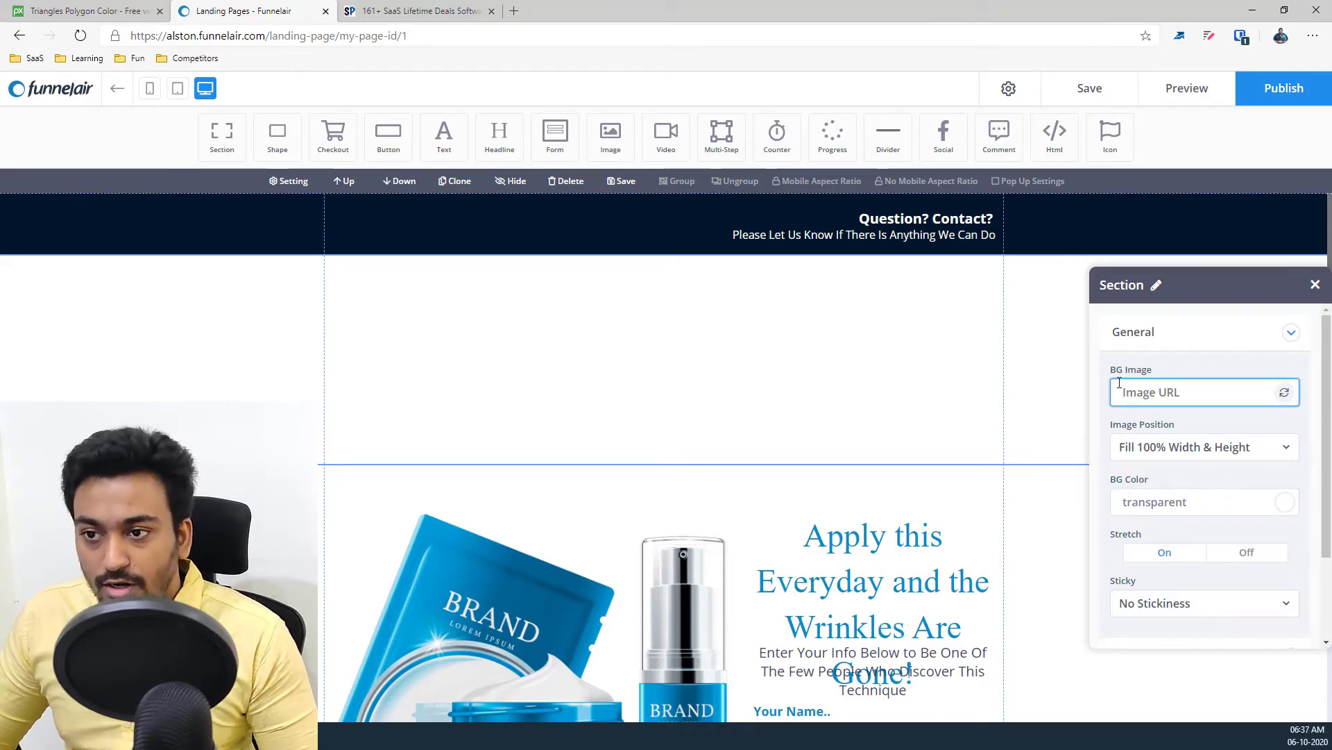
click(133, 17)
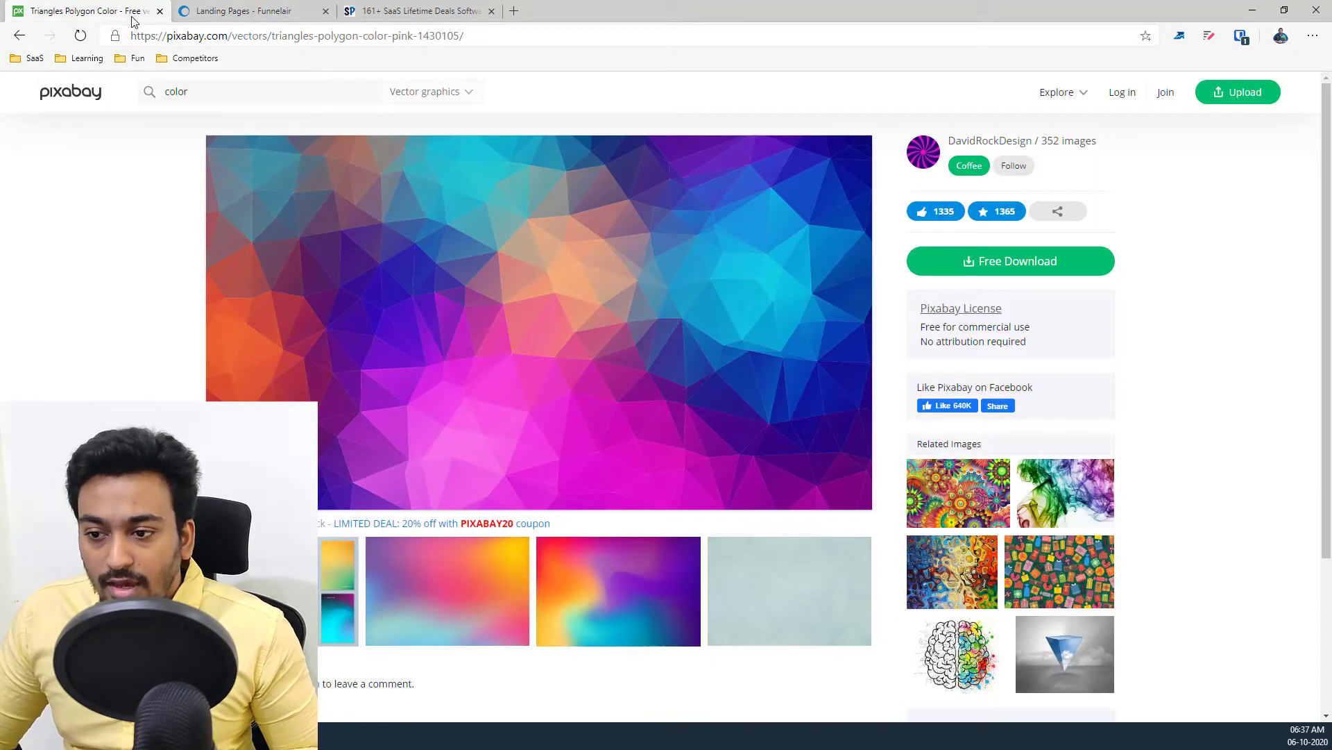
right_click(378, 235)
click(411, 309)
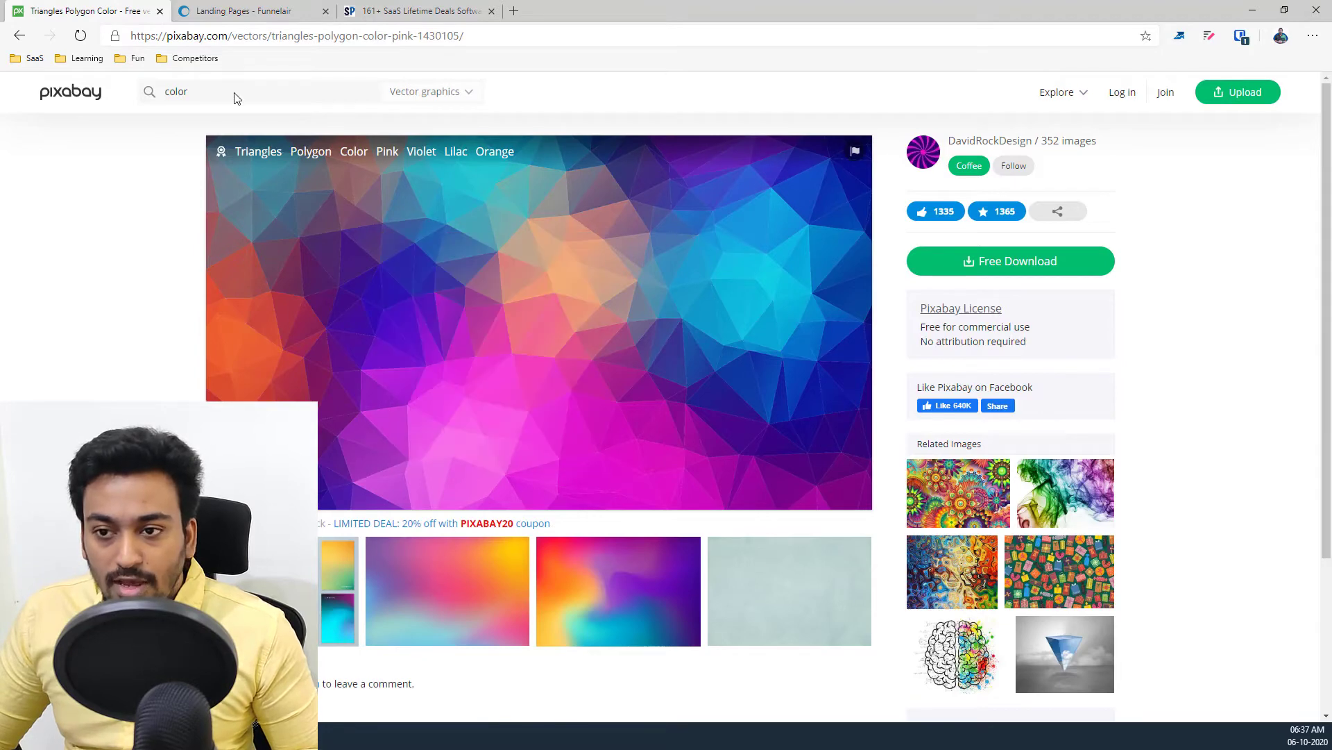
click(225, 12)
key(ctrl+v)
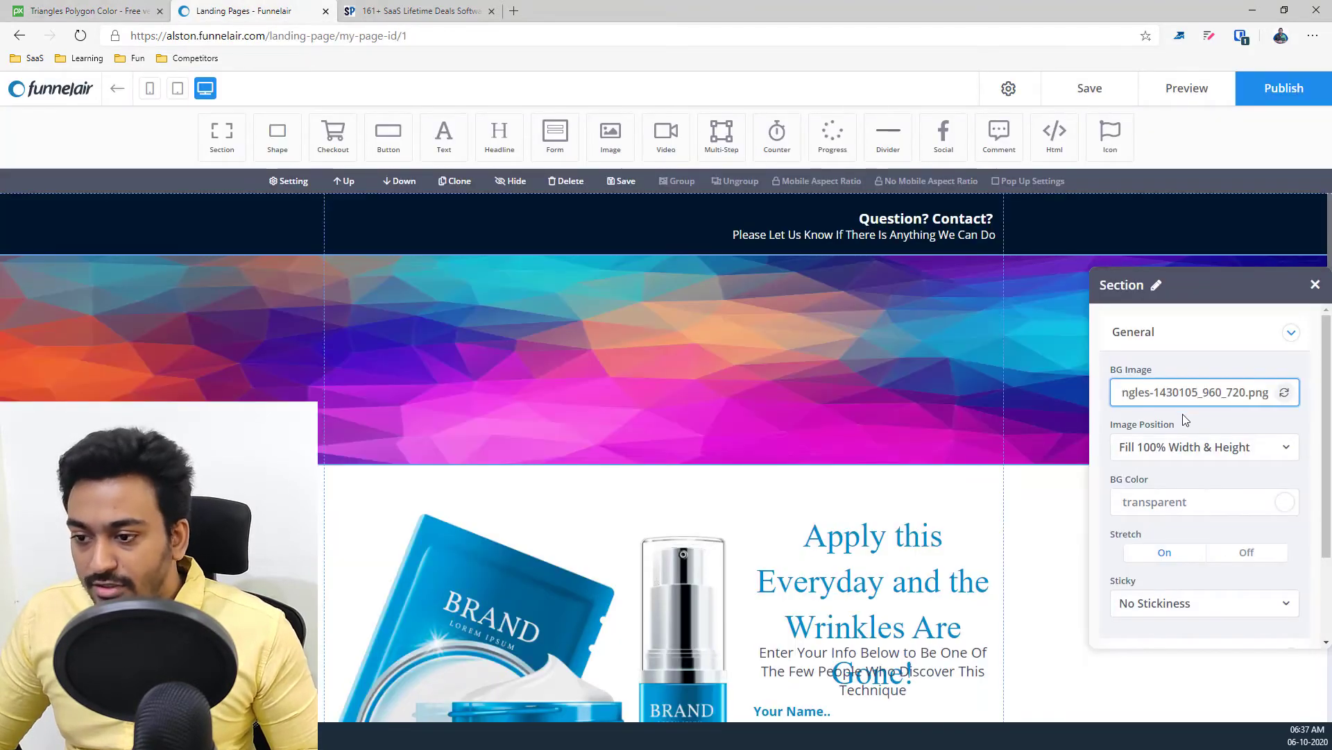
Try the background Image Position options and settle on Repeat Horizontally
click(1139, 446)
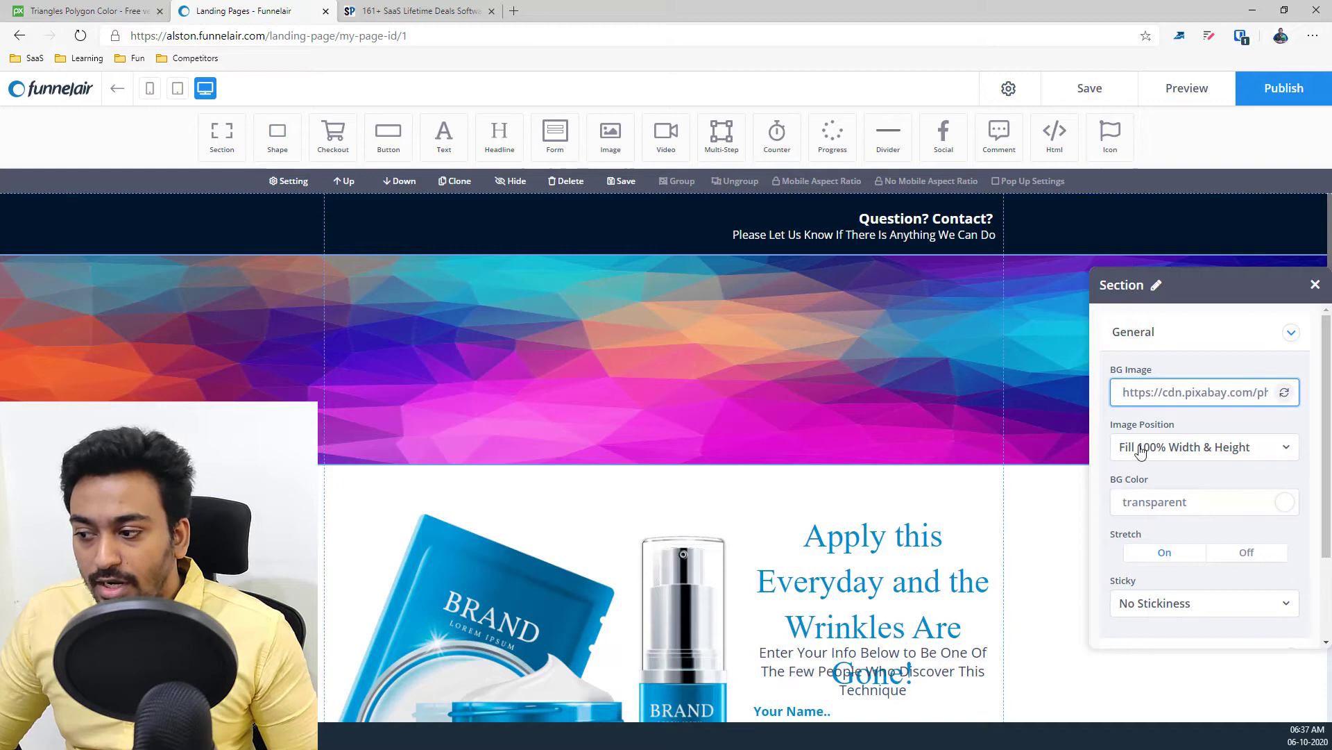
click(1153, 482)
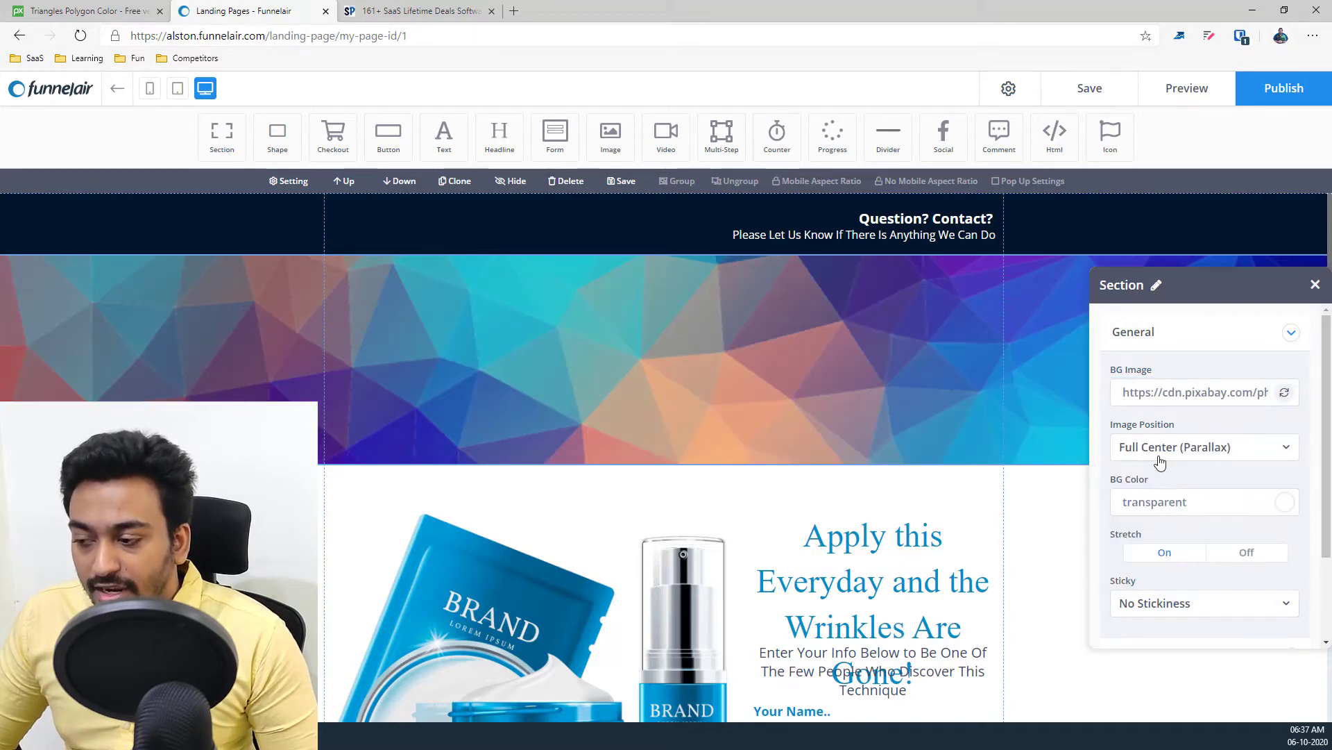
click(1159, 449)
click(1166, 505)
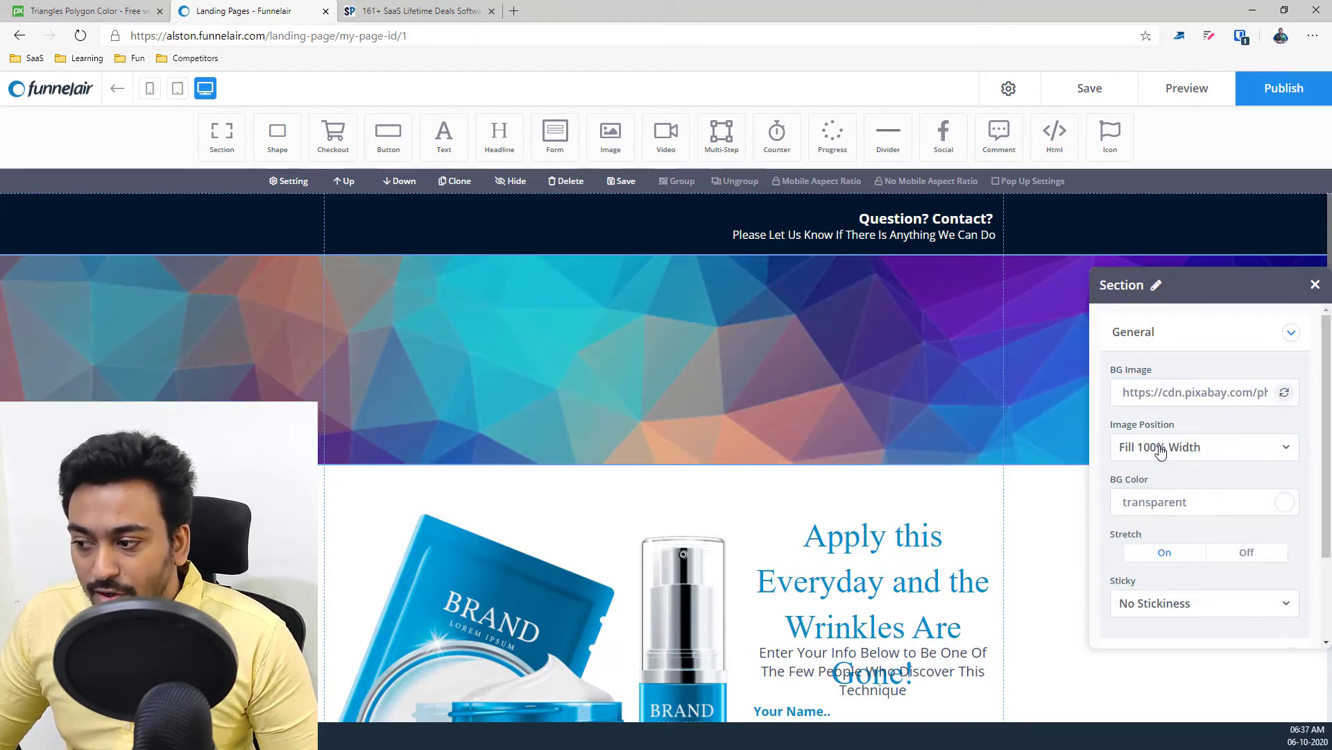
click(1160, 451)
click(1173, 527)
click(1166, 448)
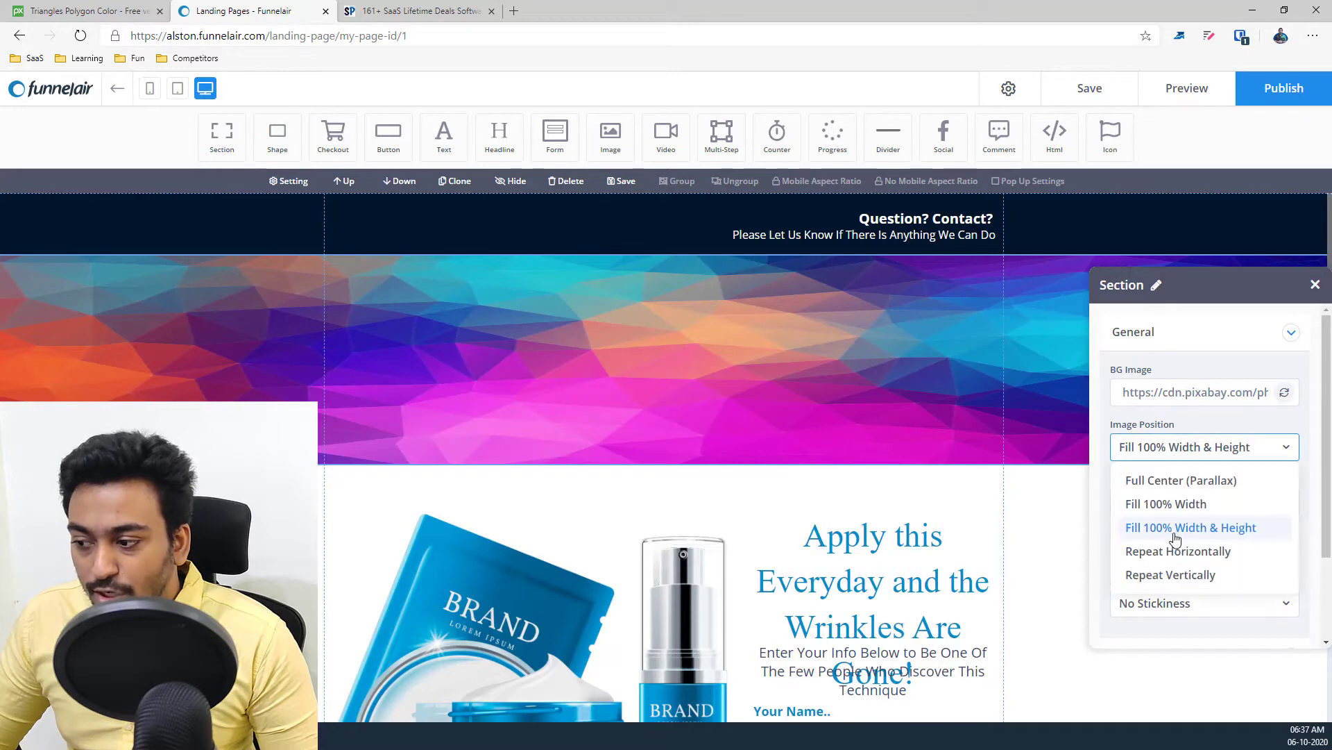
click(1175, 551)
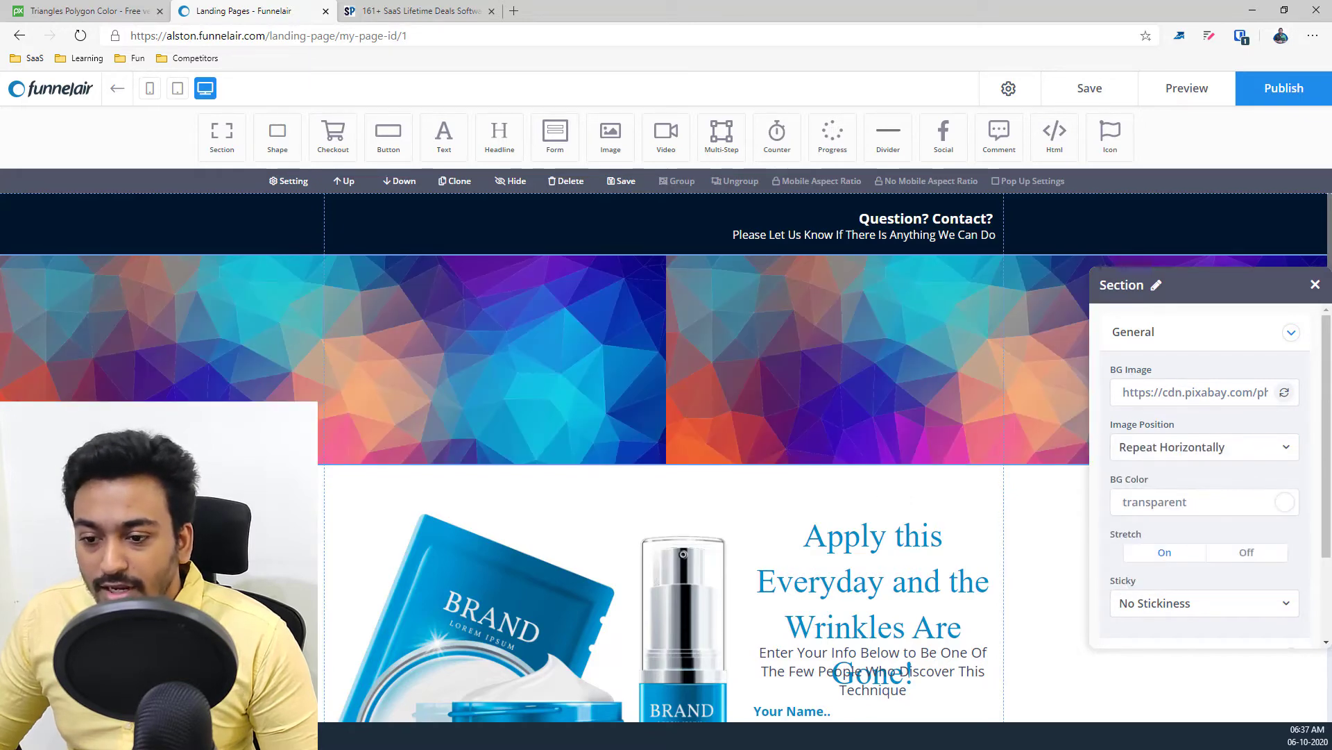
click(389, 461)
Drag the polygon section taller, trim it slightly, and drop a Headline element inside it
drag(389, 461, 389, 626)
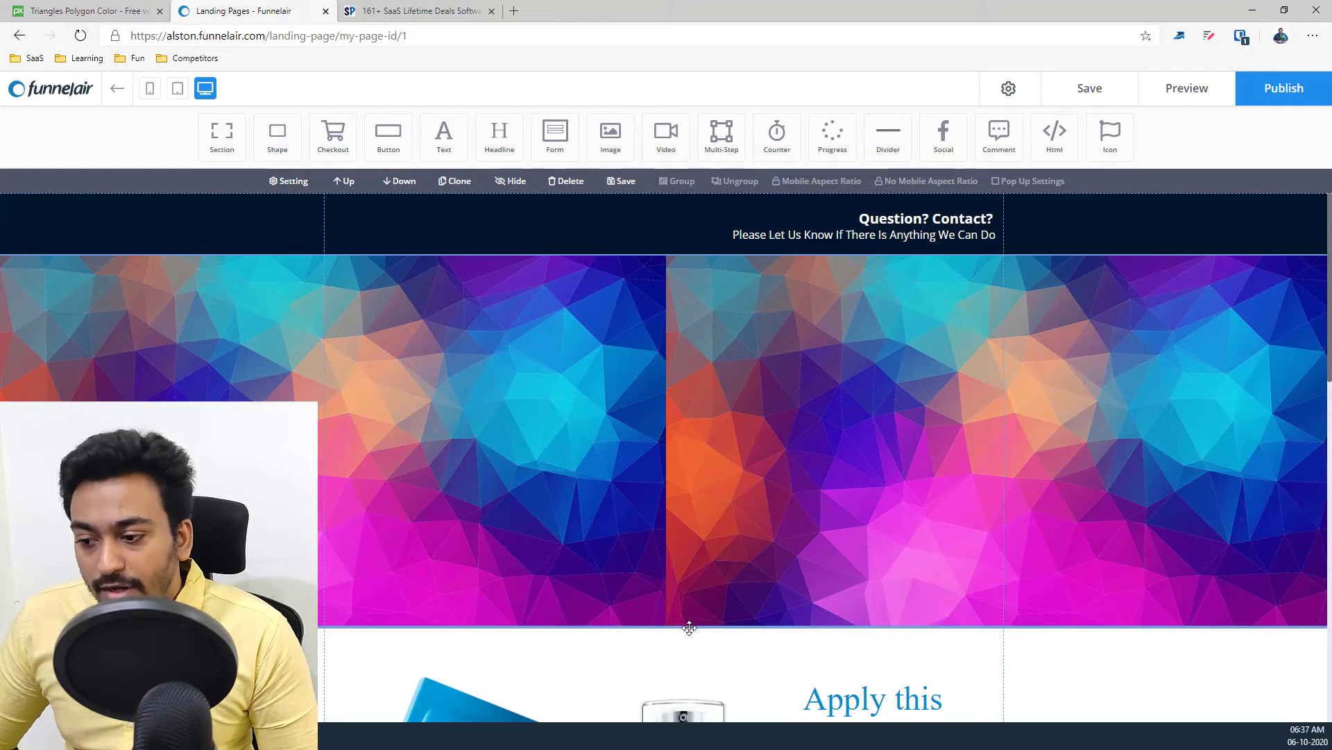
drag(685, 623, 680, 559)
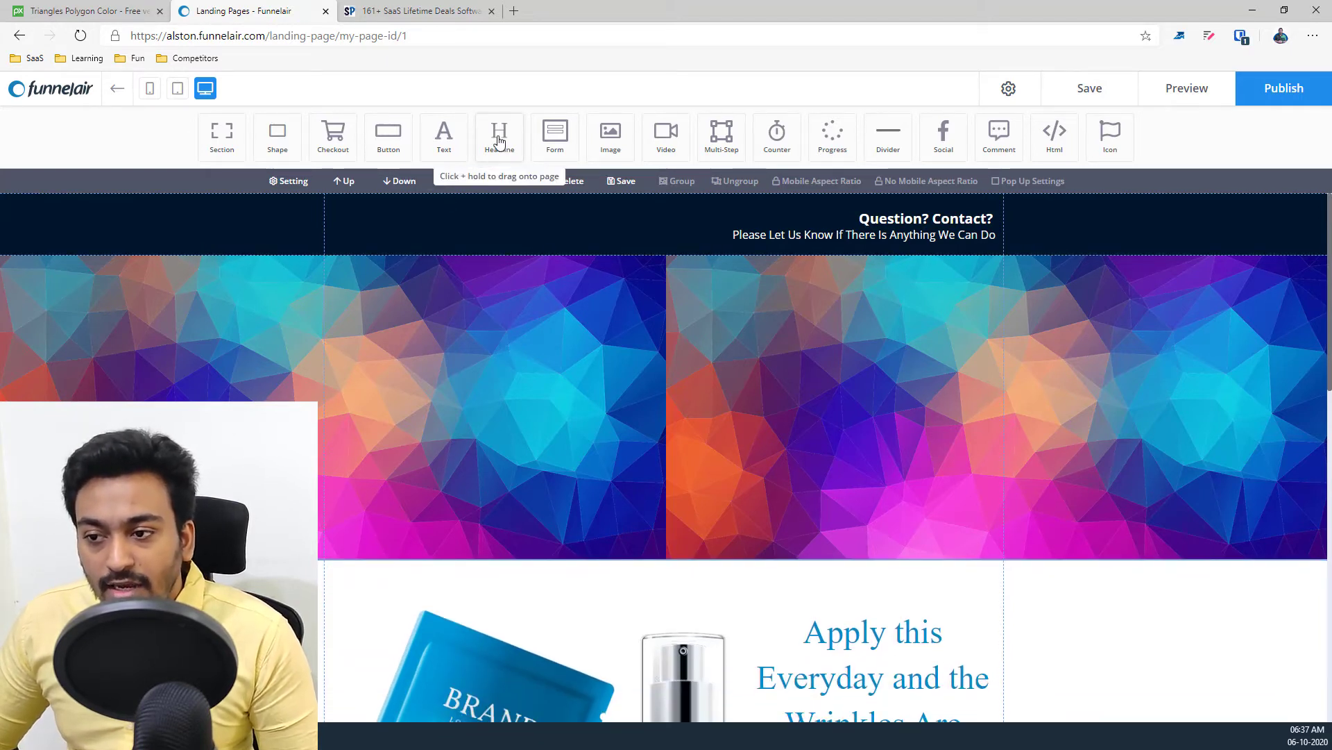
drag(499, 141, 502, 360)
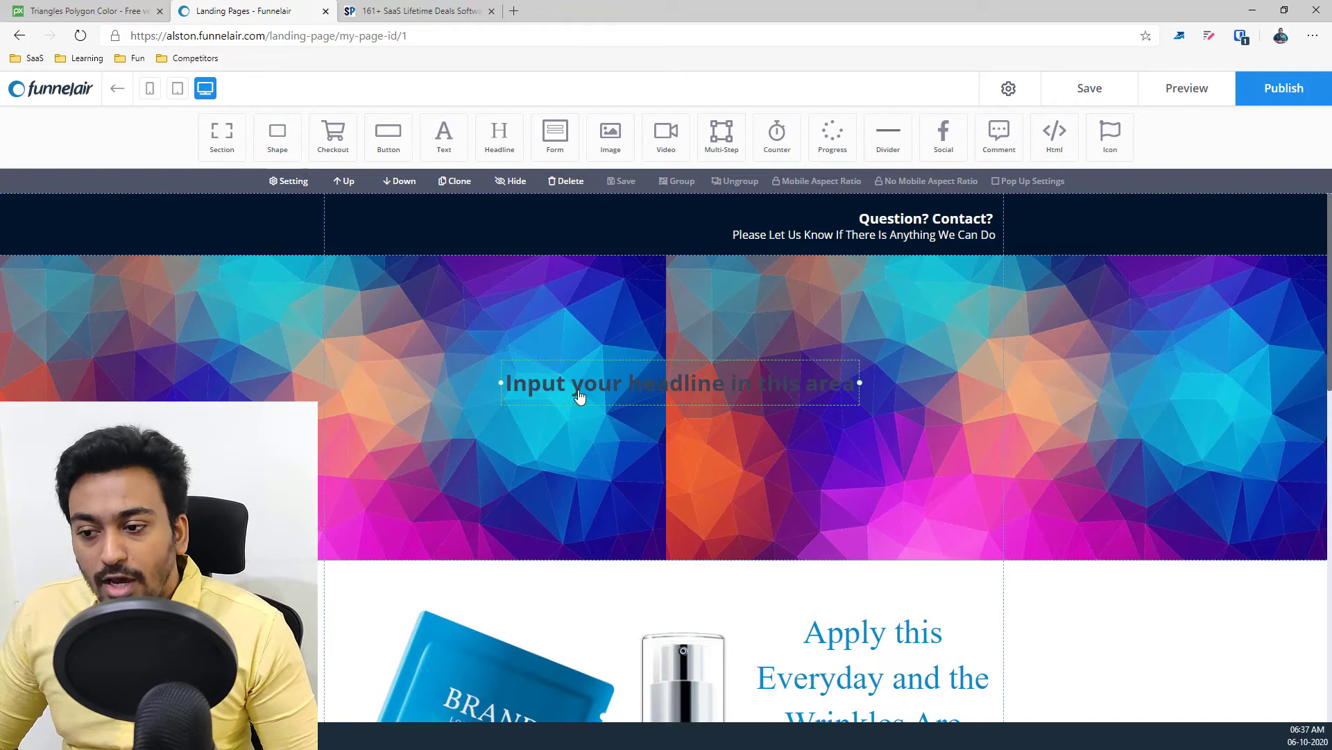
Centre the placeholder headline in the section and replace its text with 'Test Heading'
drag(579, 396, 138, 360)
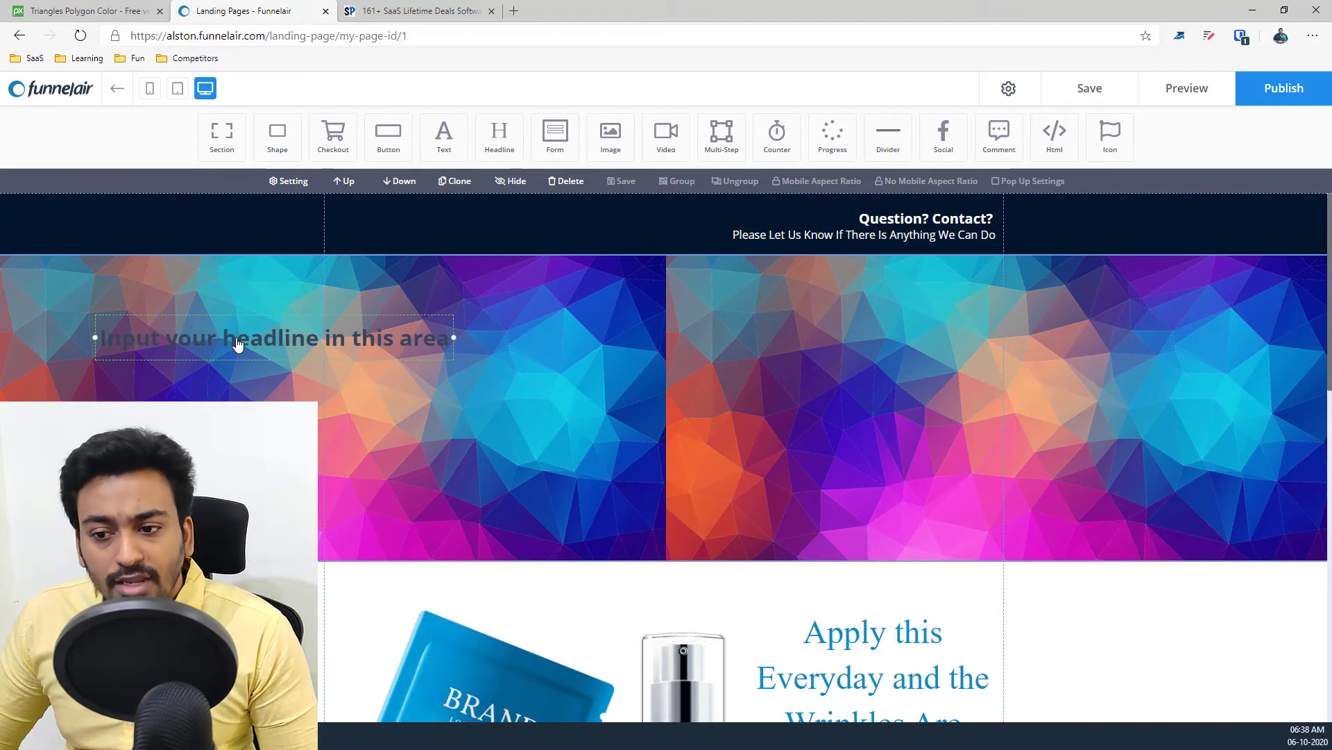
drag(237, 345, 639, 391)
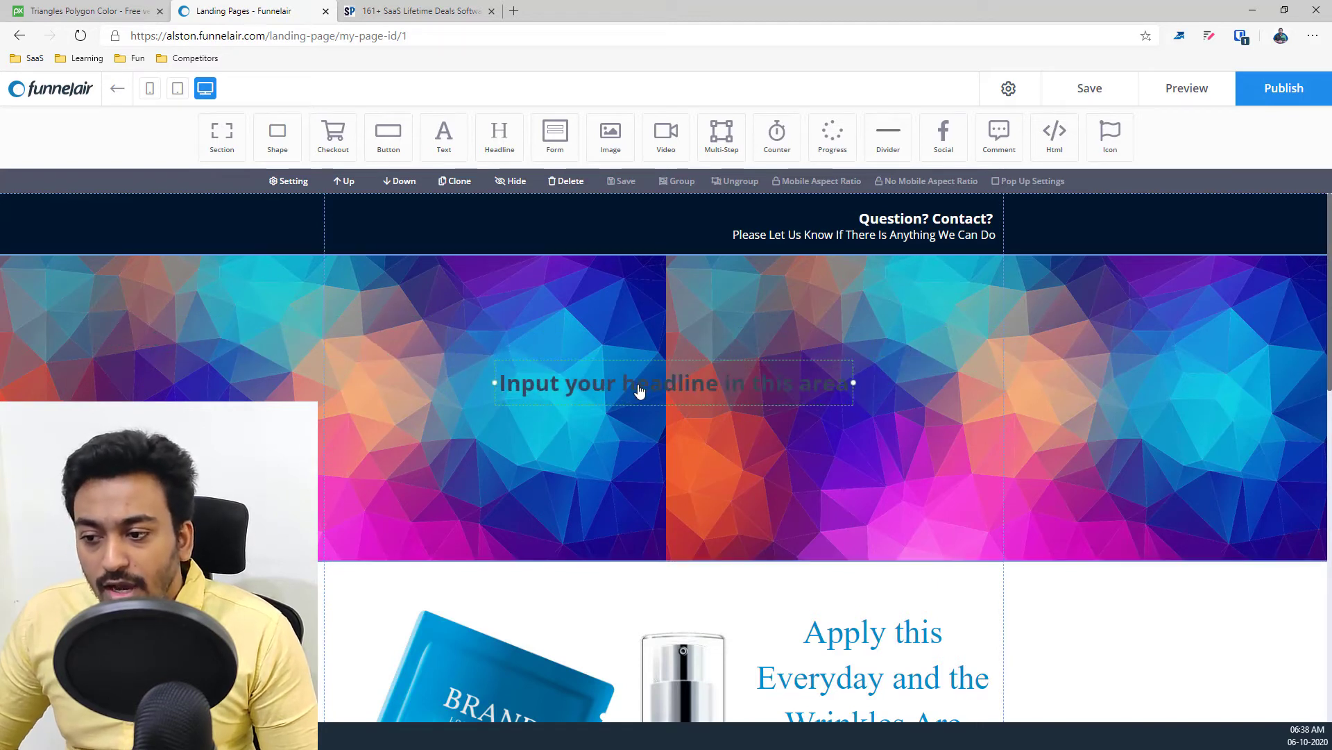
double_click(639, 388)
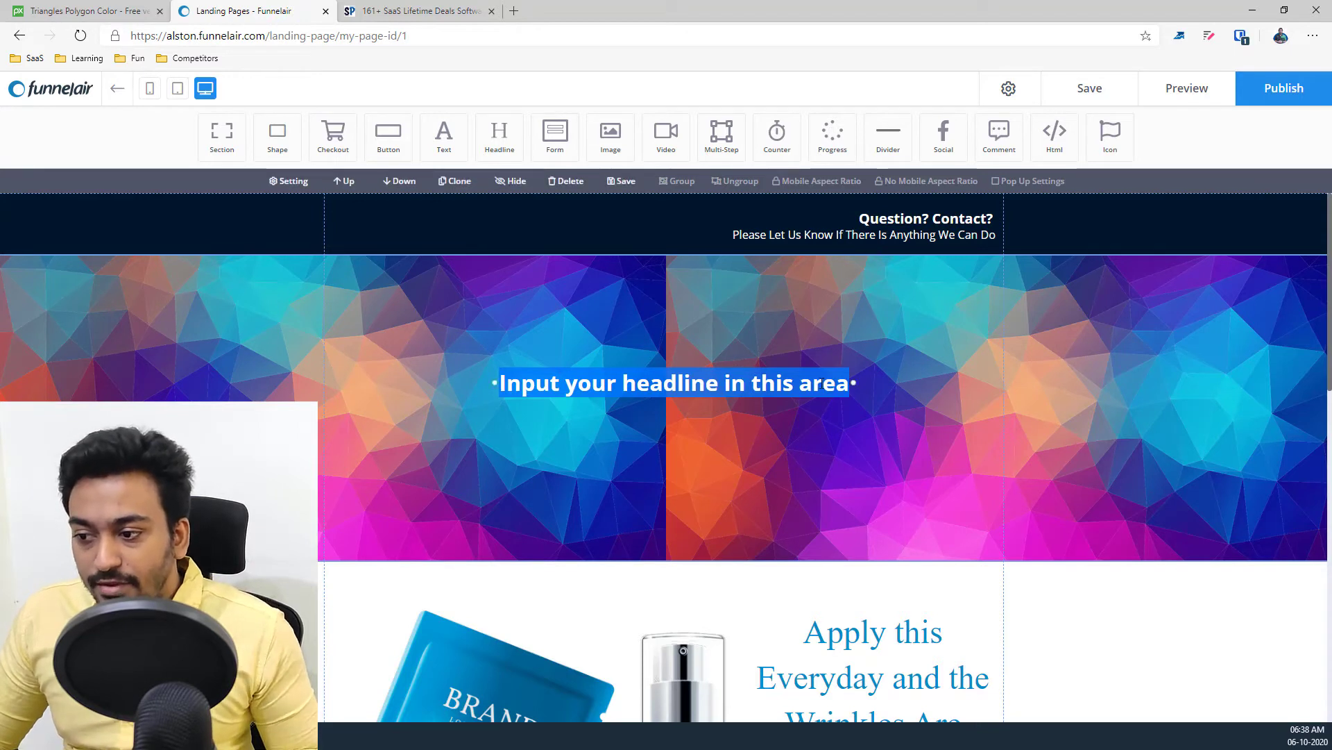
text(Te)
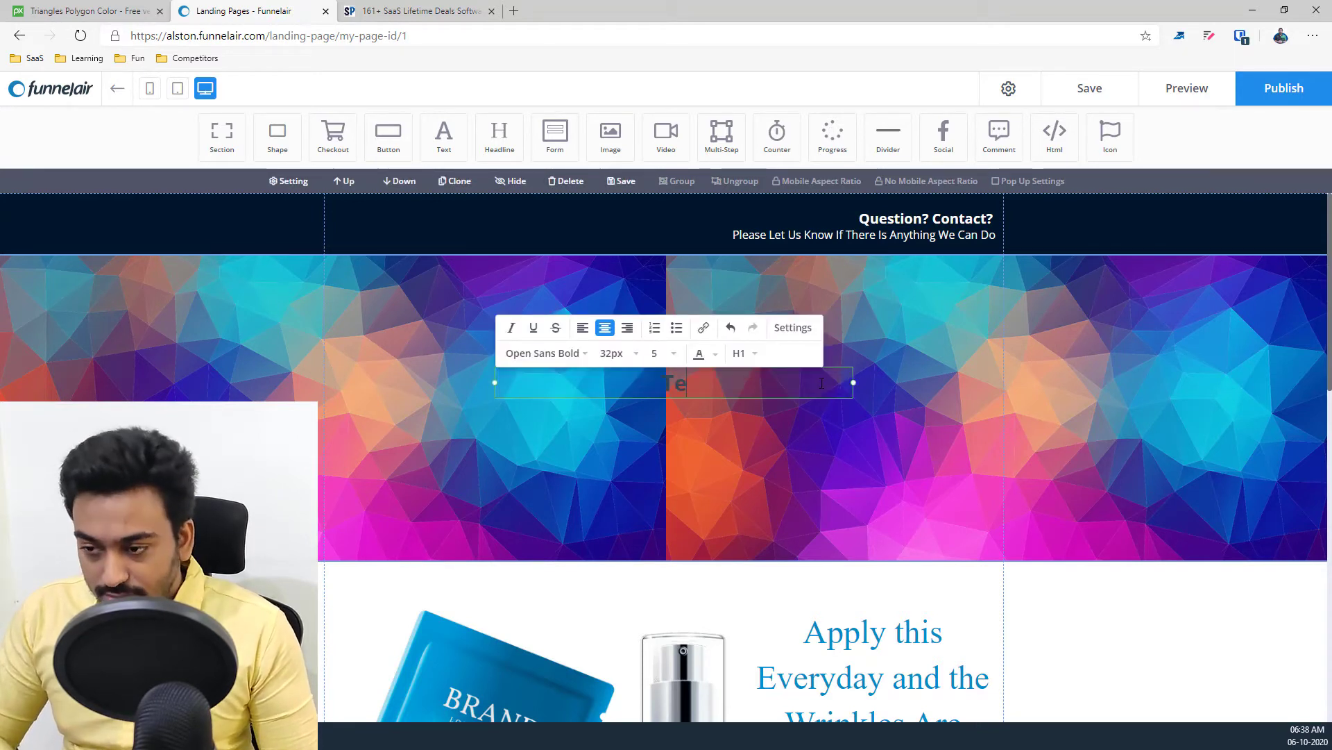
text(st Heading)
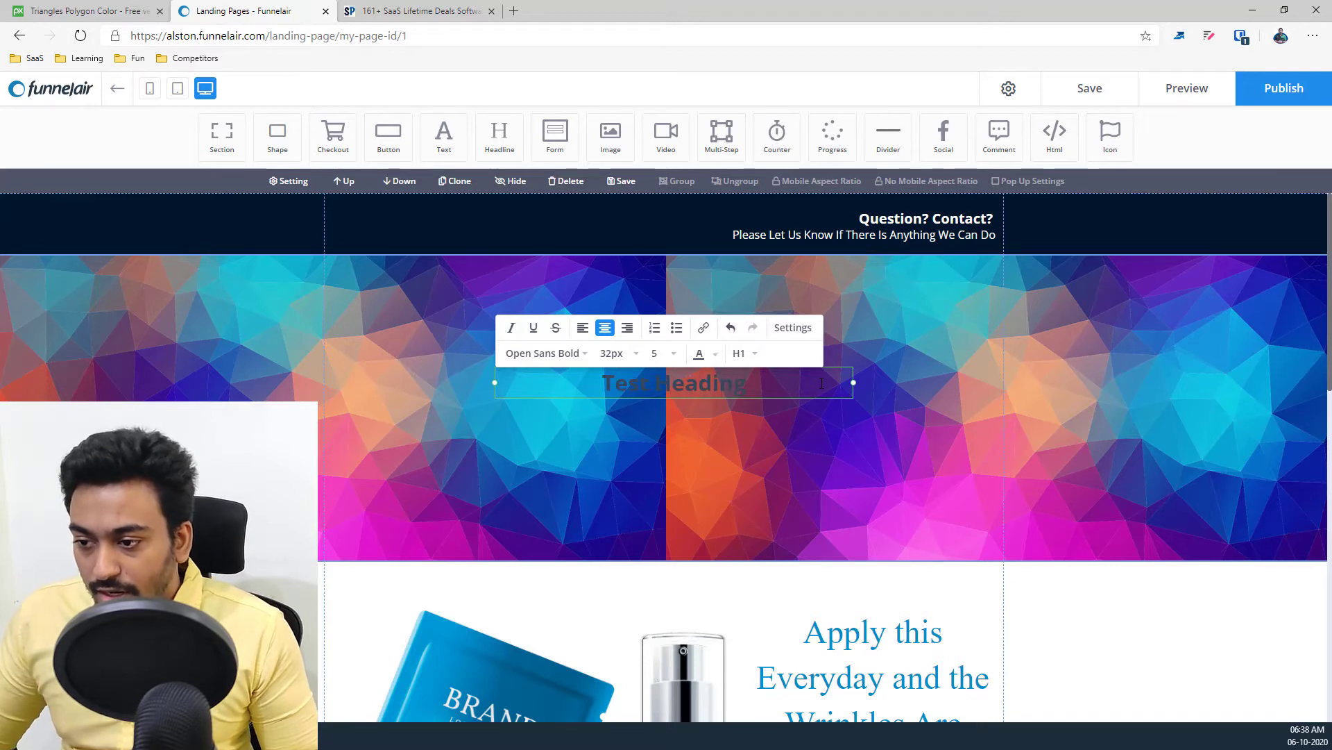
Make the heading white Open Sans SemiBold and nudge it slightly lower
triple_click(776, 375)
click(715, 354)
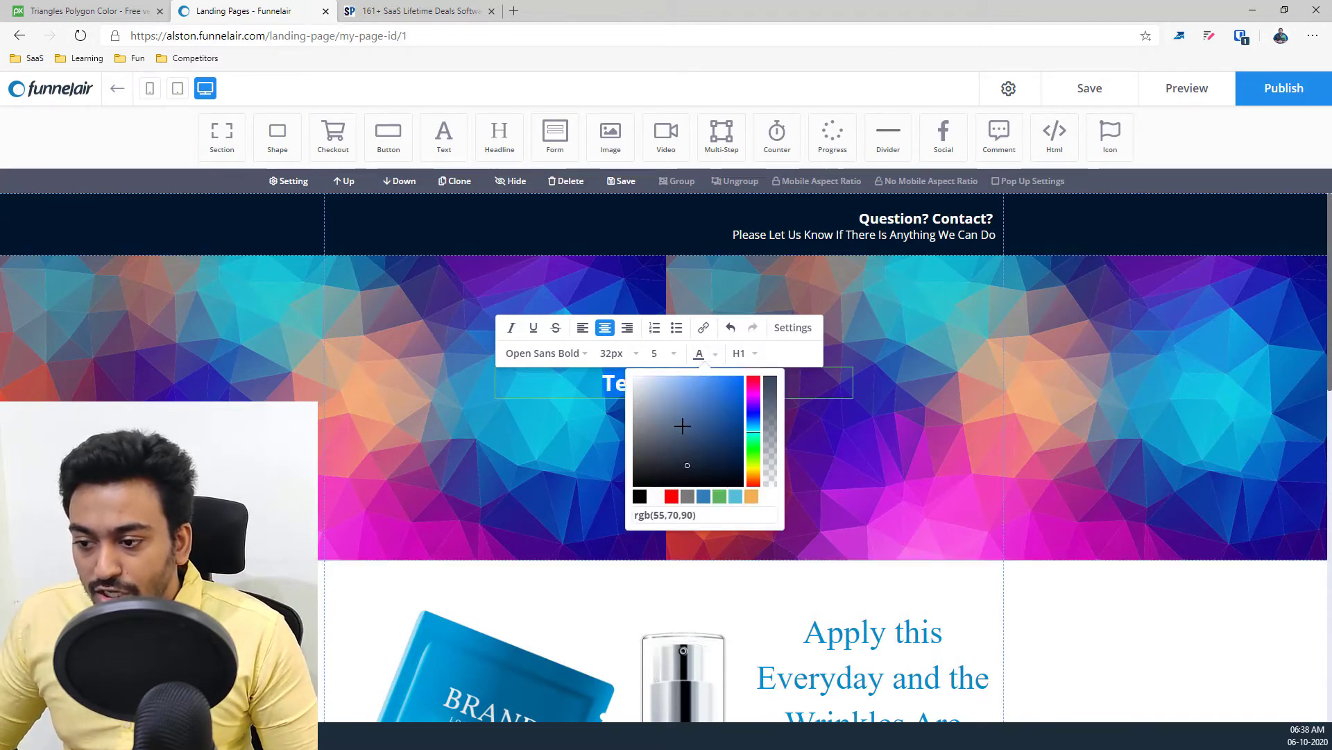
click(654, 376)
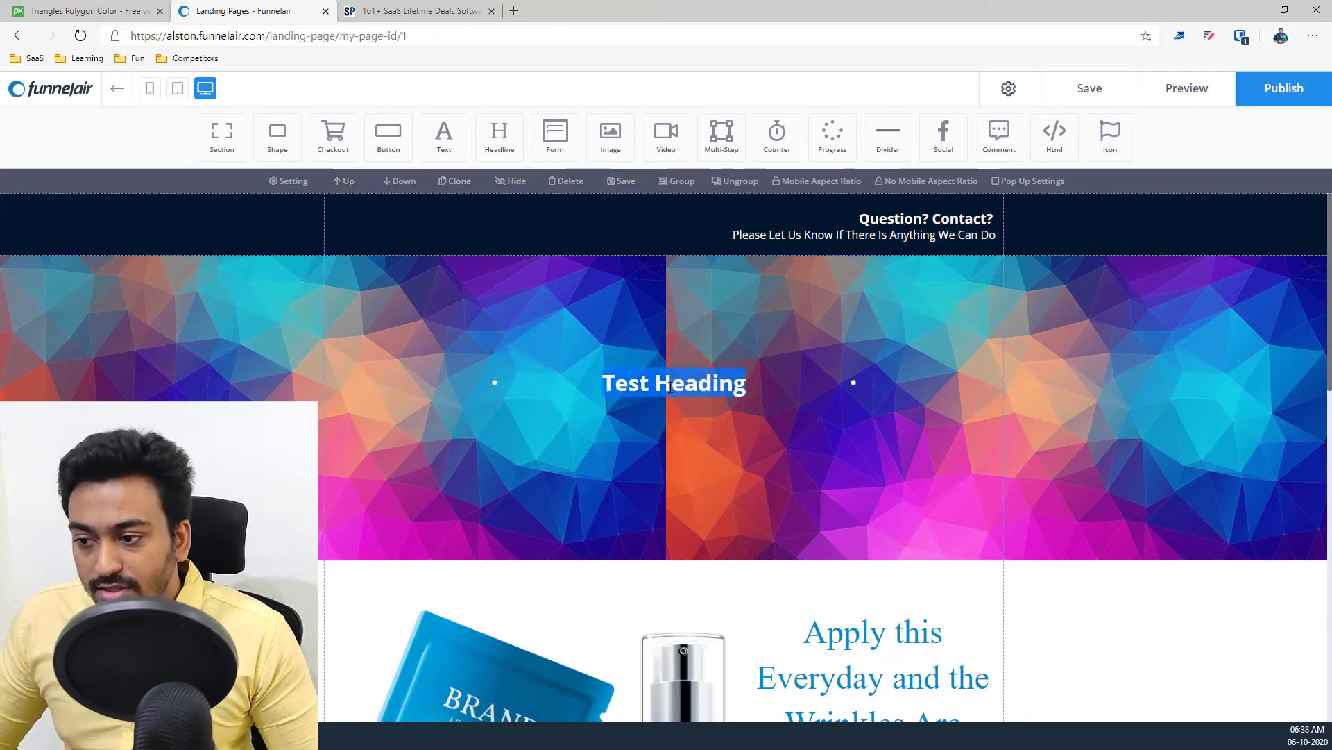
triple_click(760, 379)
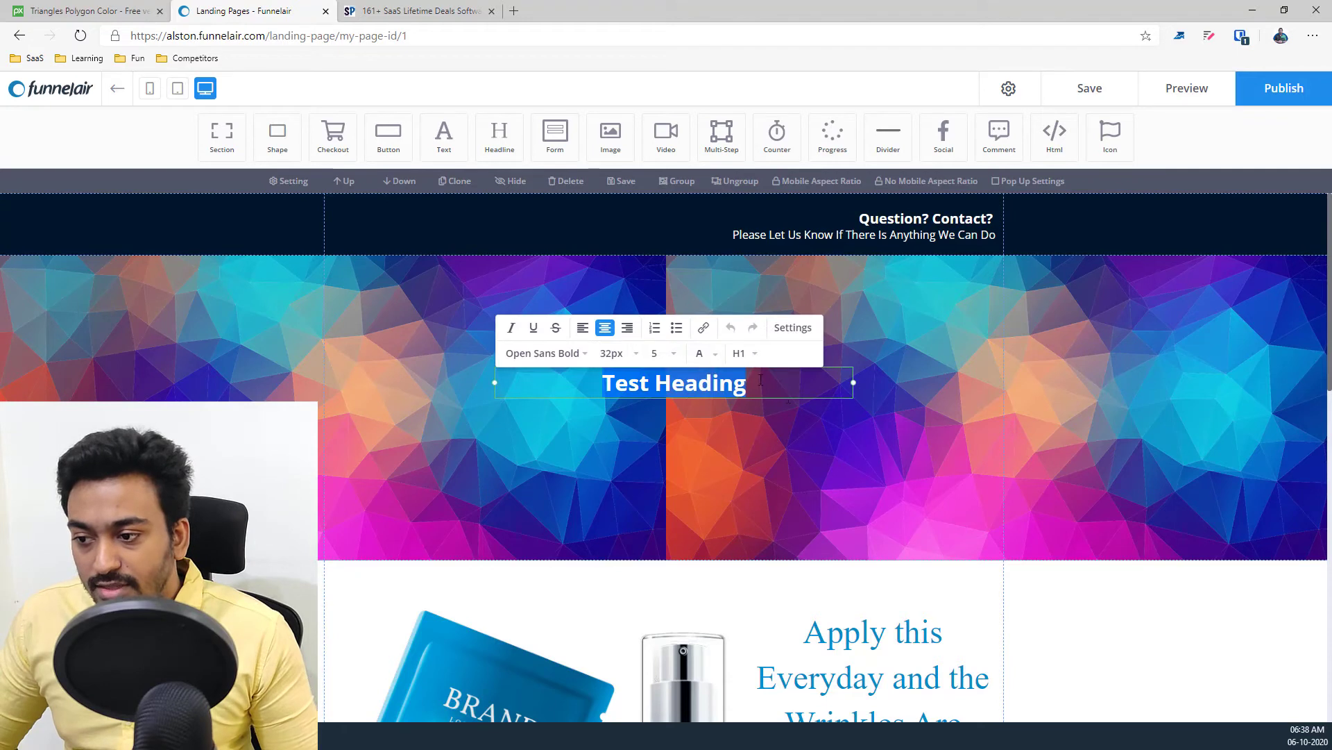
click(585, 354)
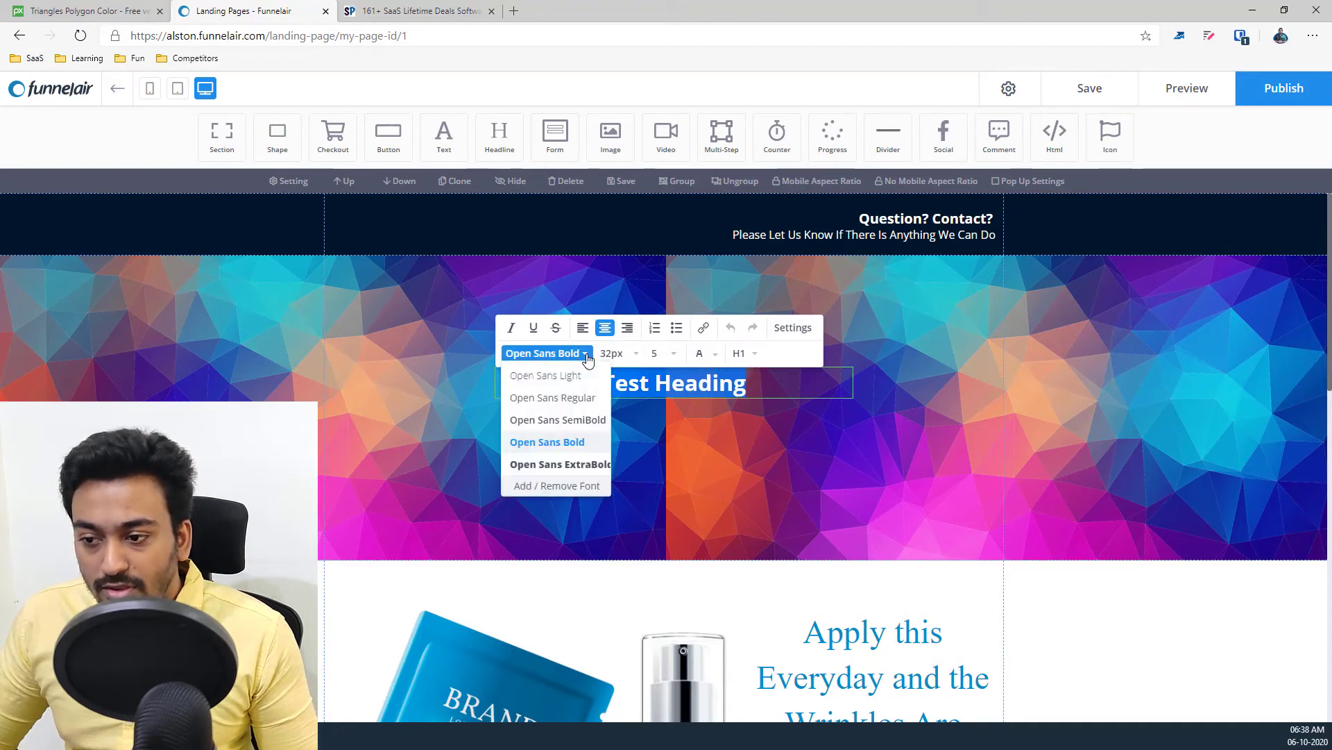
click(575, 421)
click(929, 413)
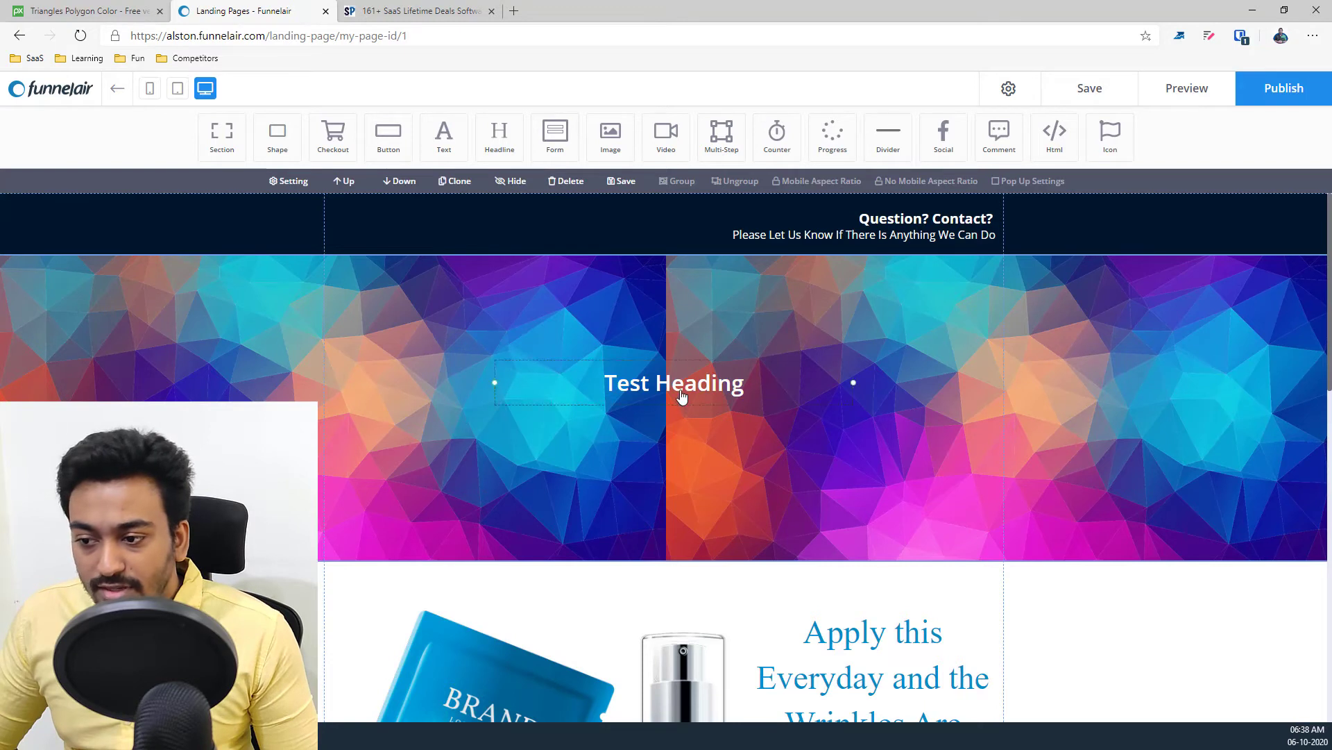
drag(682, 396, 684, 419)
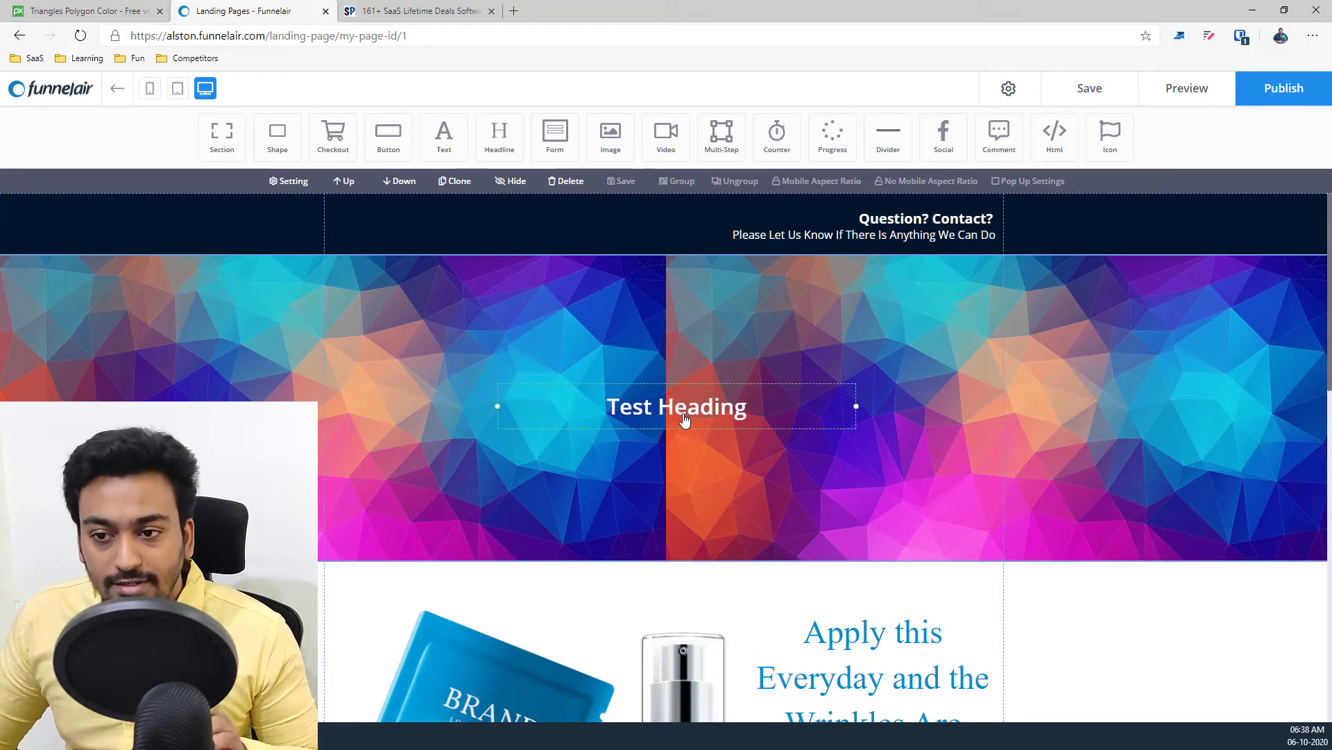
In the tablet layout, shorten the banner and keep Test Heading near its top
click(176, 90)
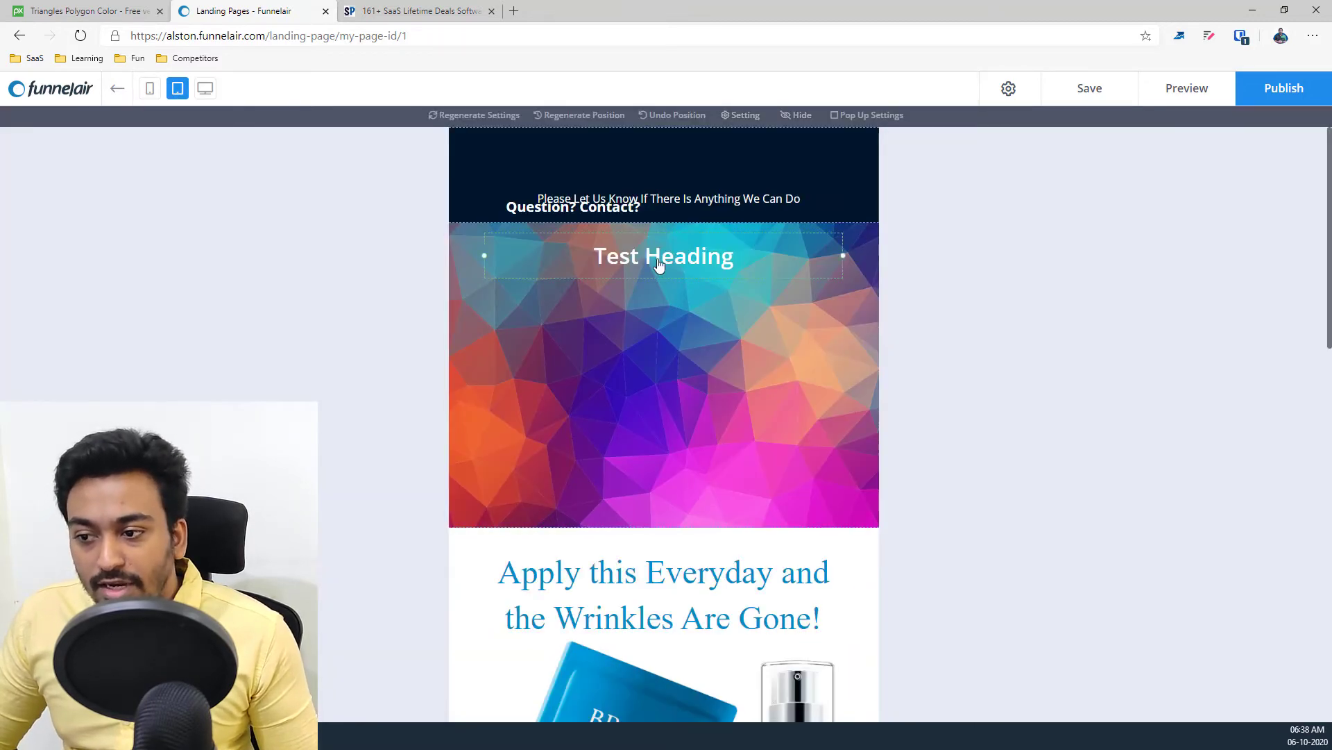
drag(659, 266, 655, 371)
drag(633, 530, 626, 432)
drag(627, 377, 632, 263)
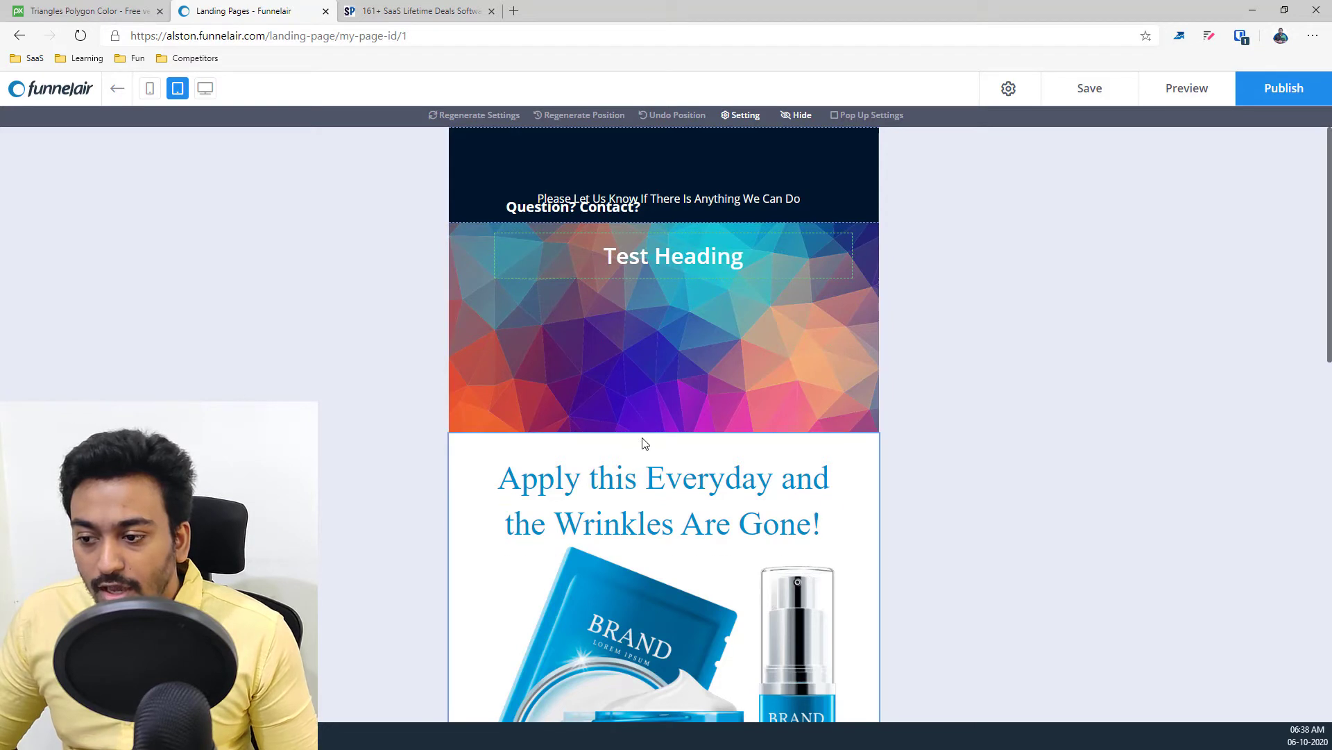
drag(639, 433, 658, 273)
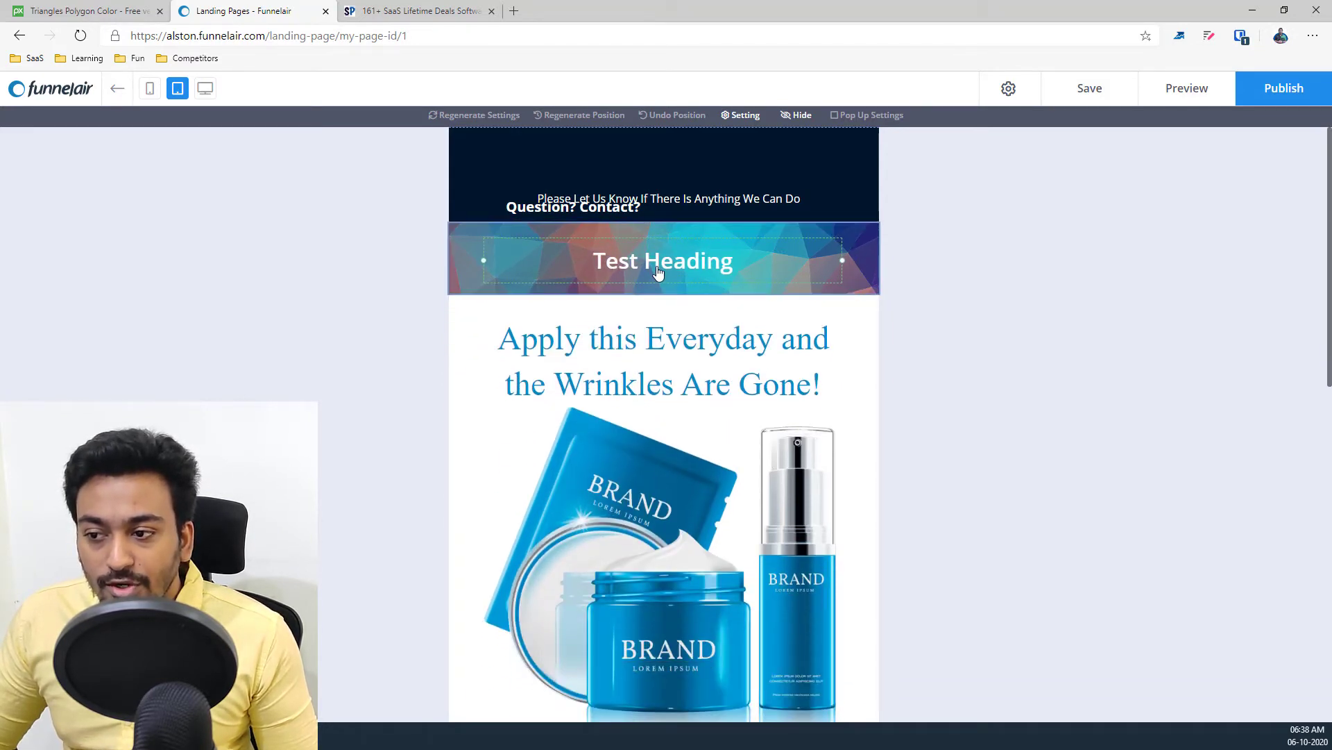
click(208, 93)
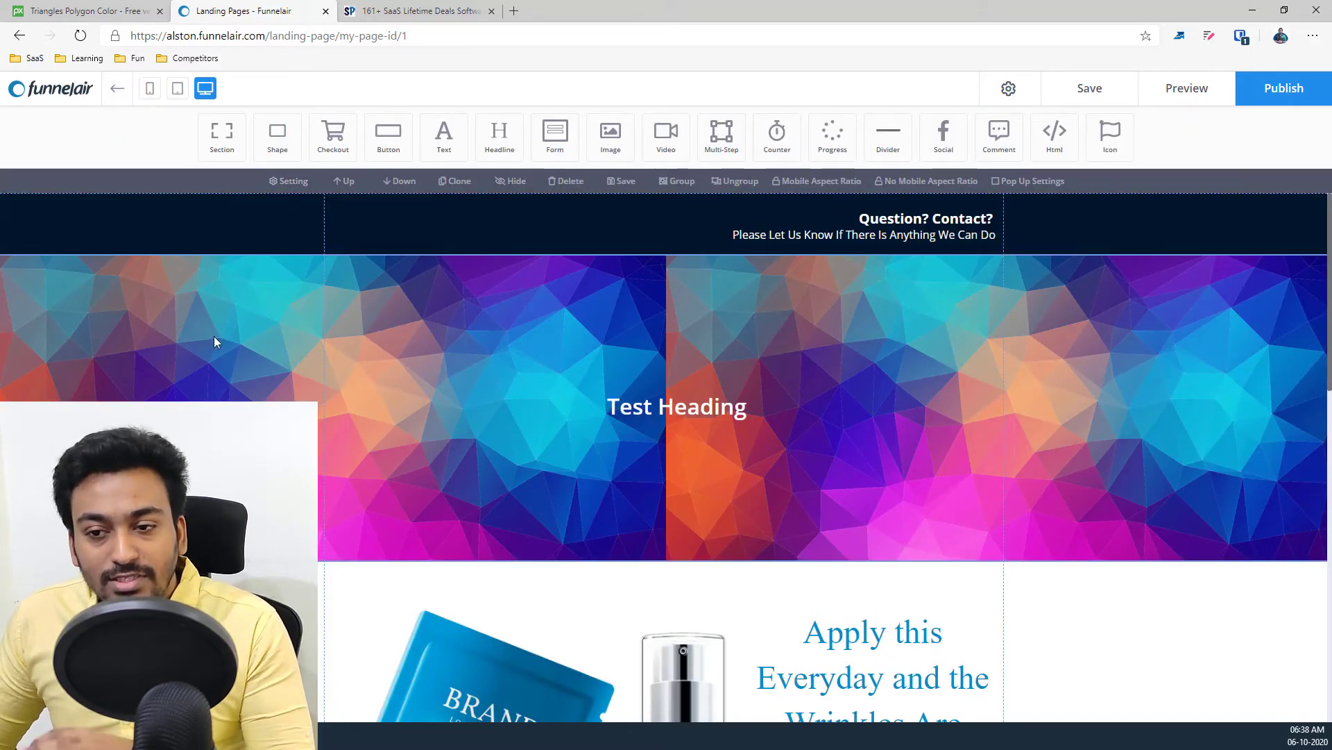
Shorten the banner in the mobile layout, then return to the desktop layout
click(164, 93)
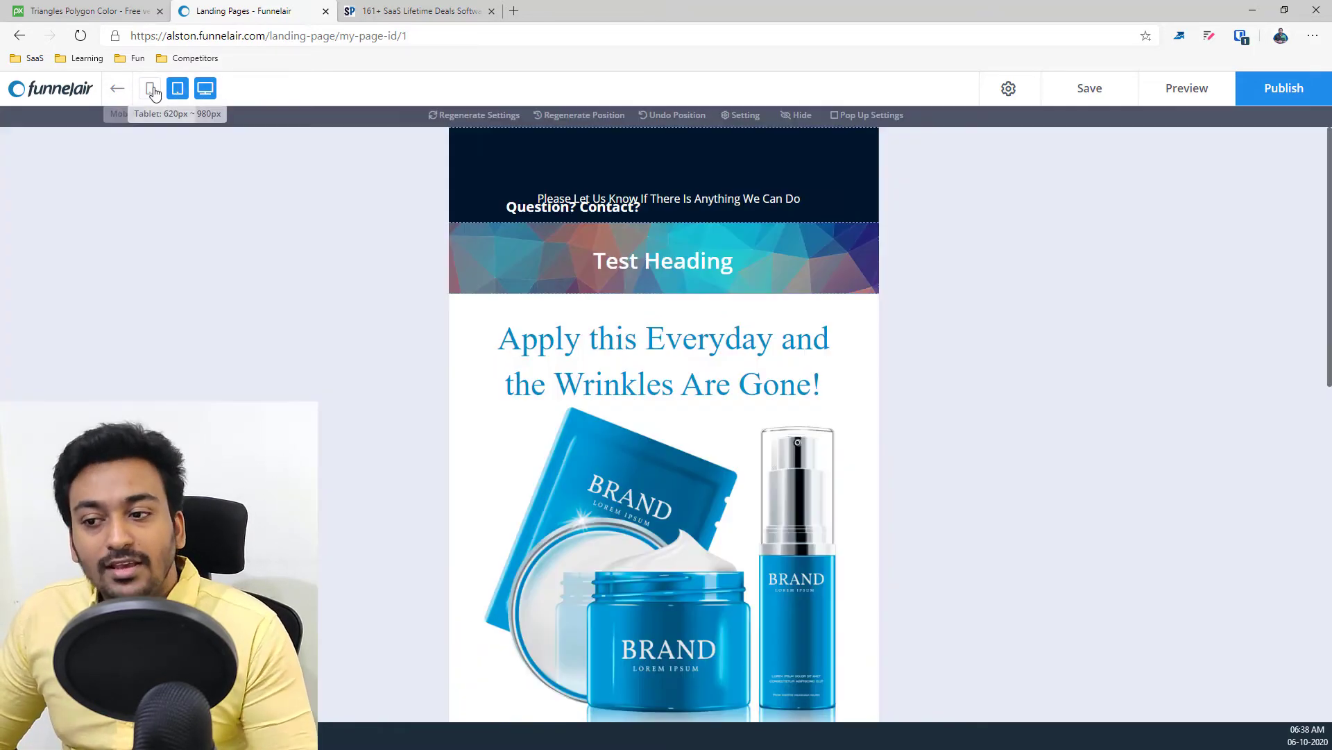
click(150, 88)
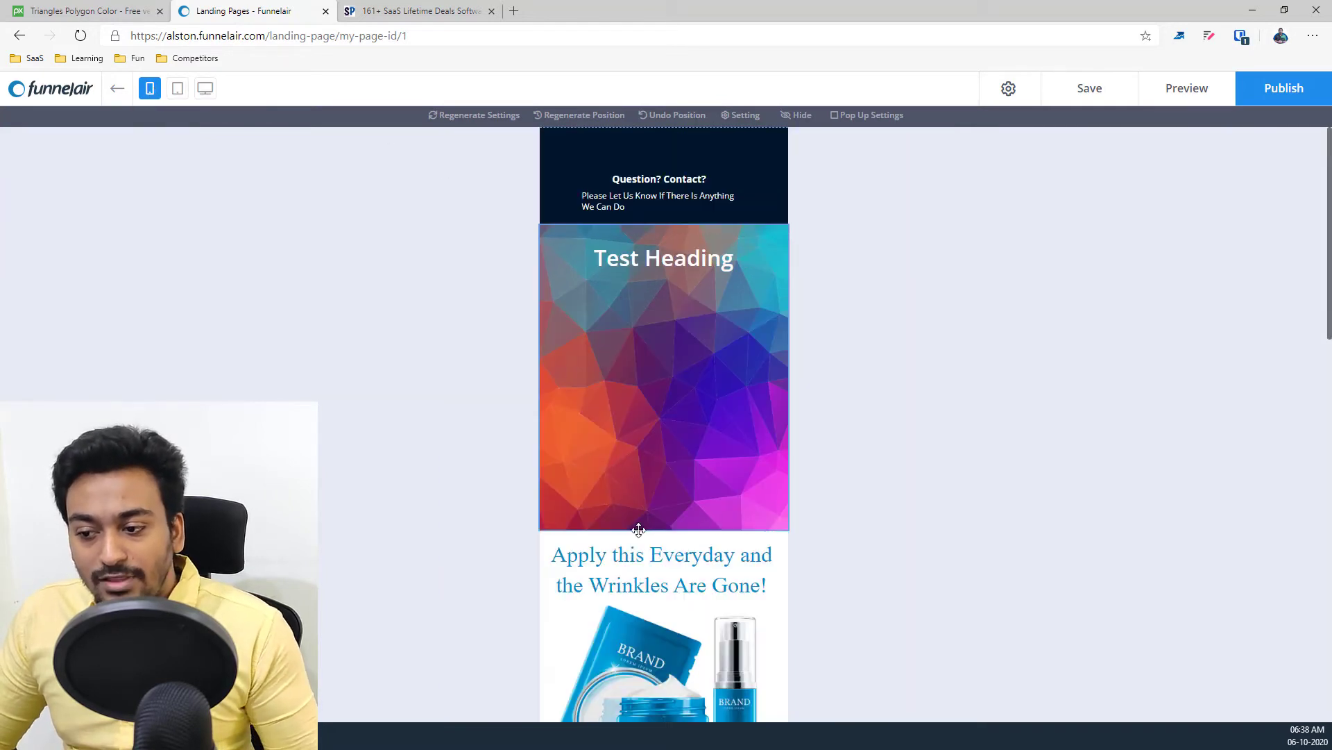
drag(639, 530, 554, 261)
click(119, 91)
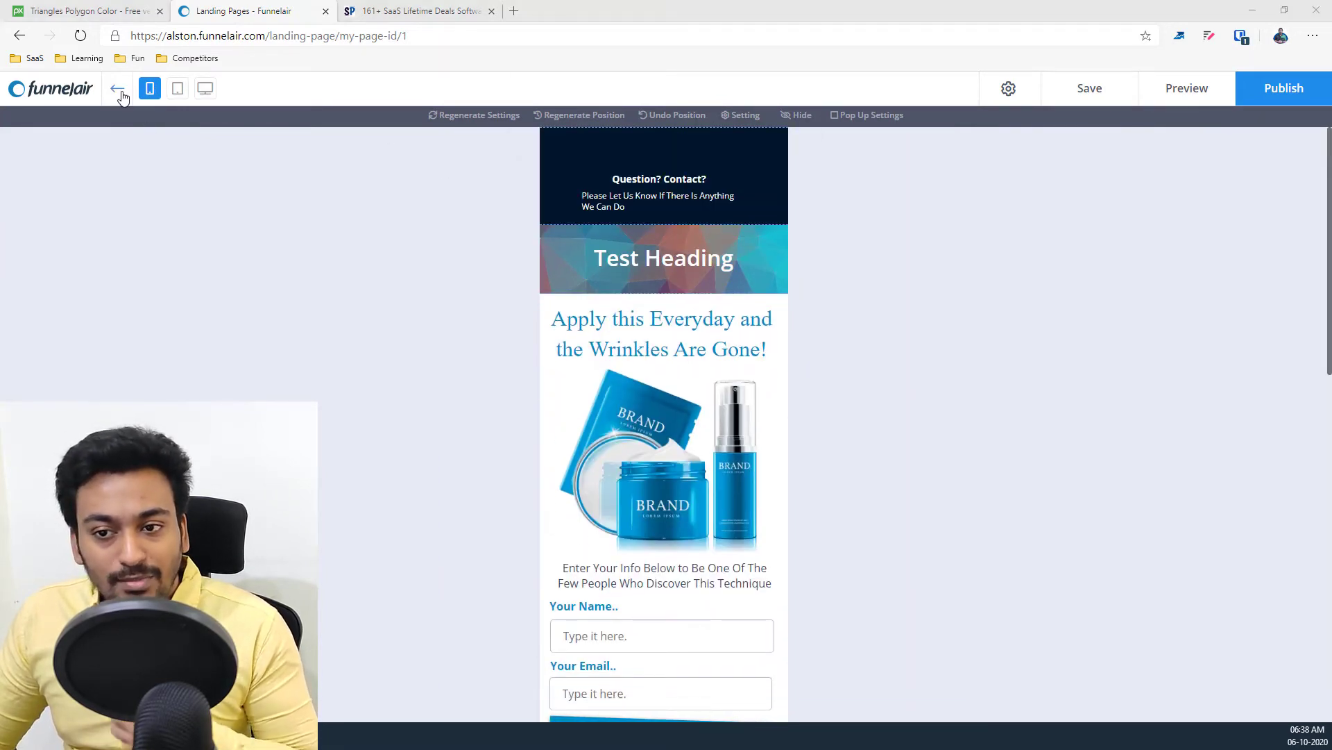
click(775, 118)
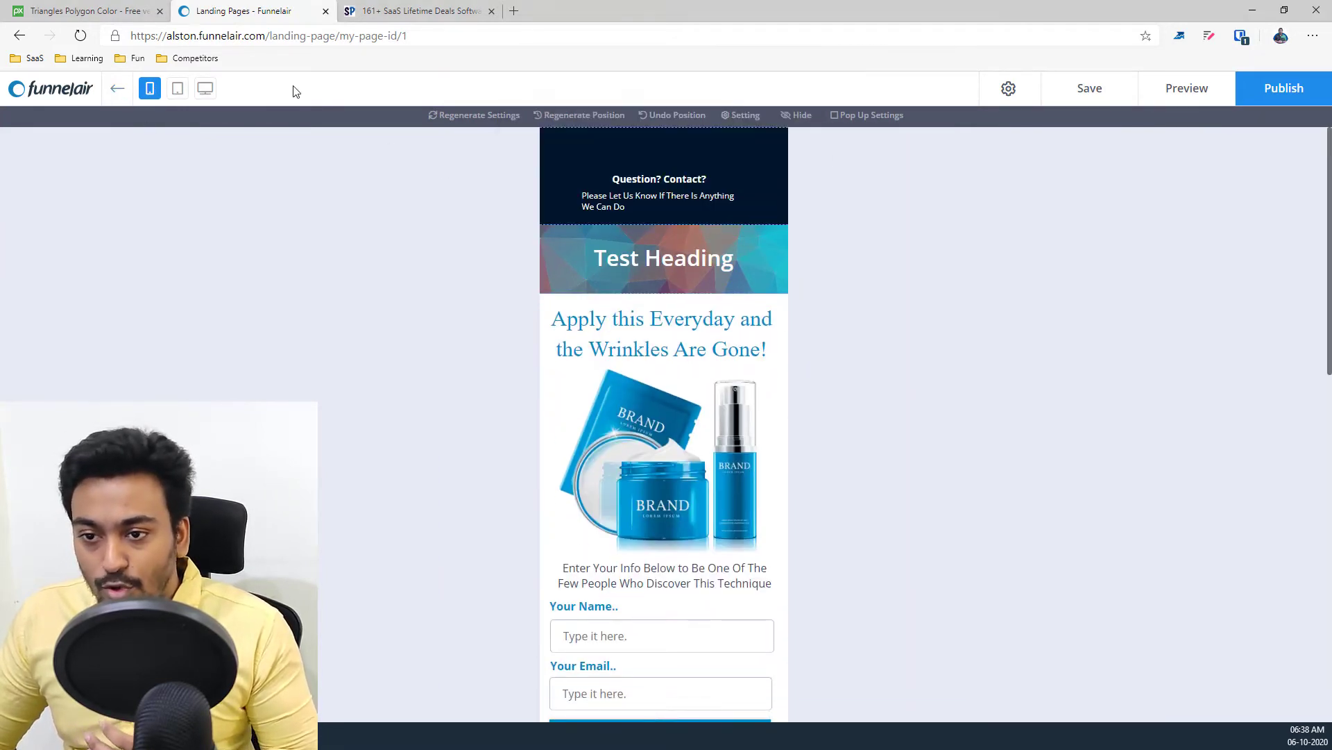
click(207, 89)
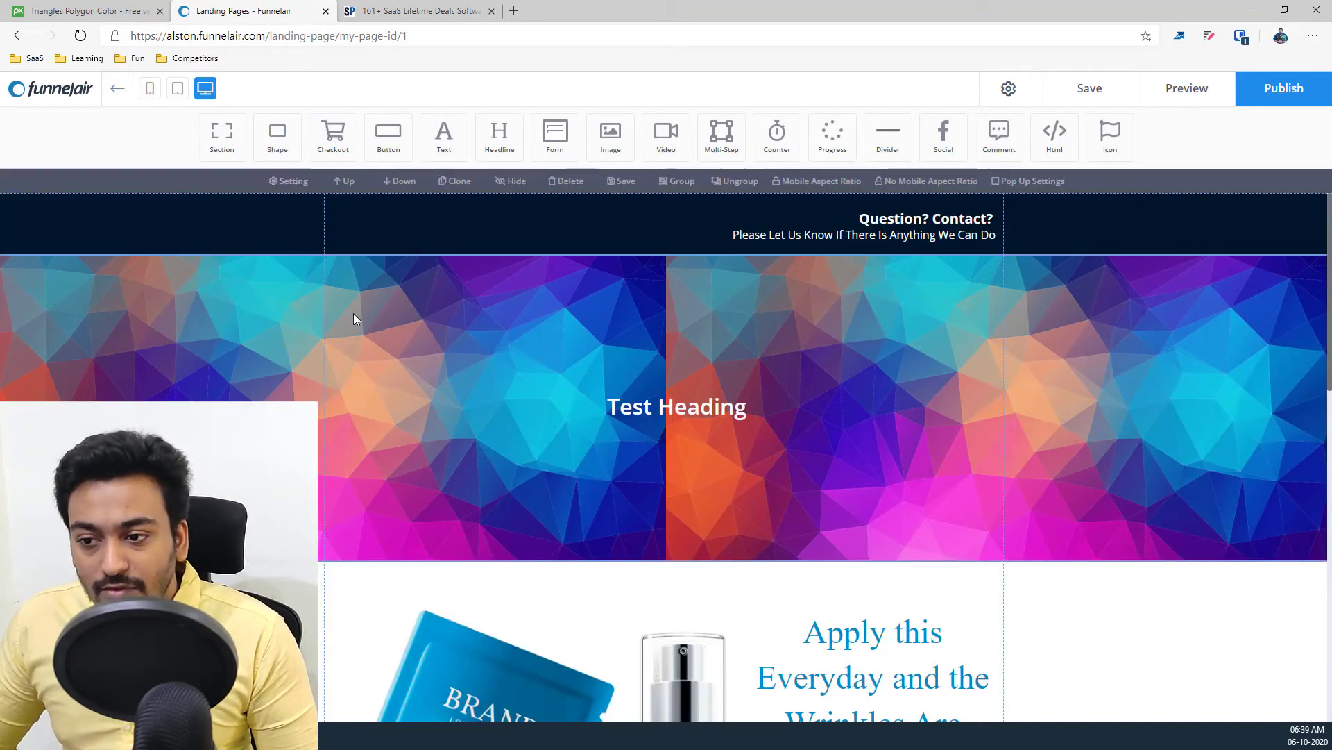
Clear the banner's BG Image URL and set its BG Color to #514b4b
click(236, 347)
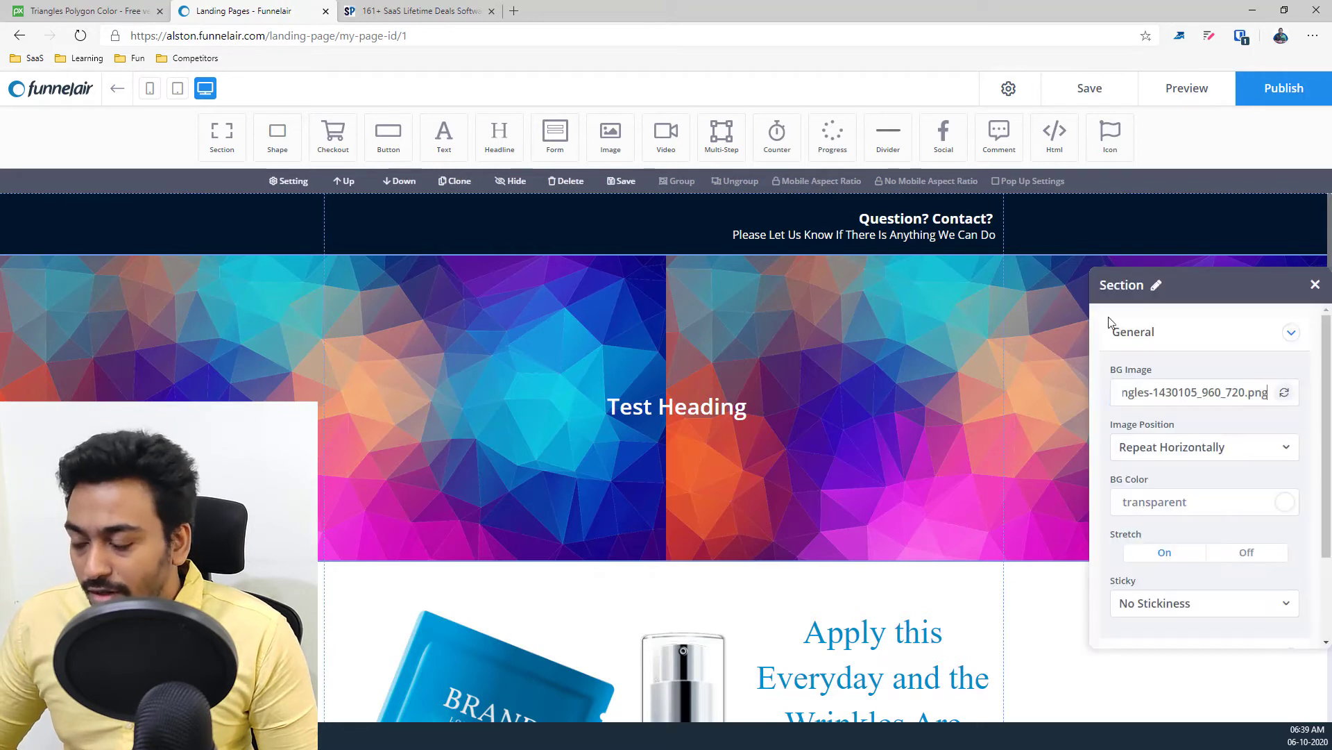
scroll(1222, 473, down, 1)
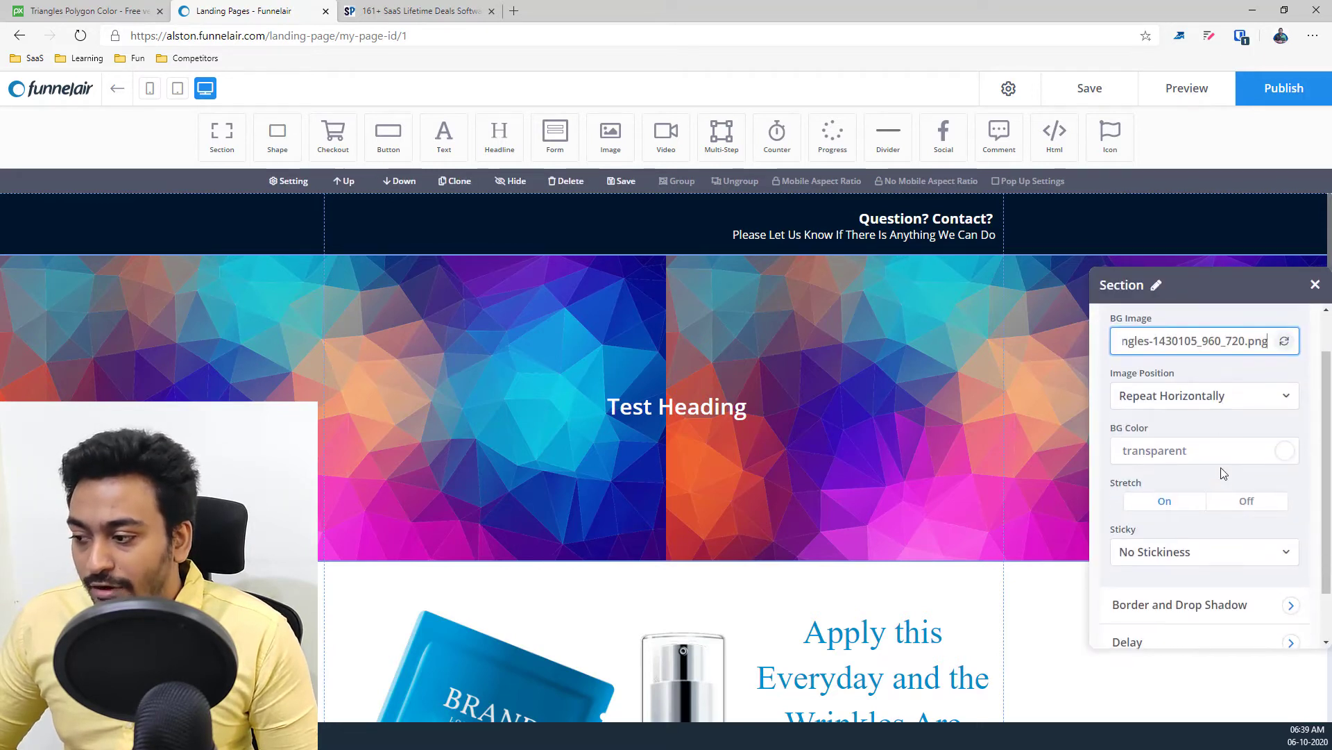
key(ctrl+a)
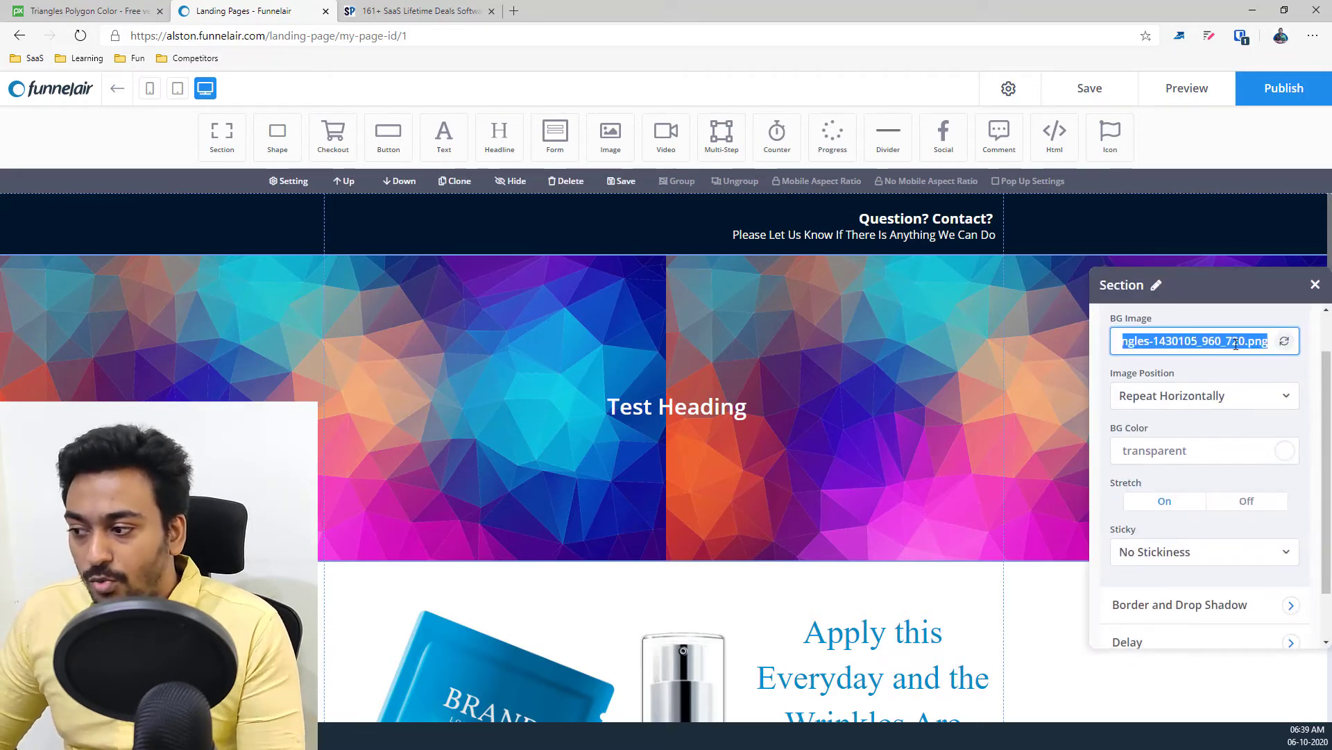
key(BackSpace)
click(1285, 450)
drag(1211, 514, 1139, 541)
click(1103, 522)
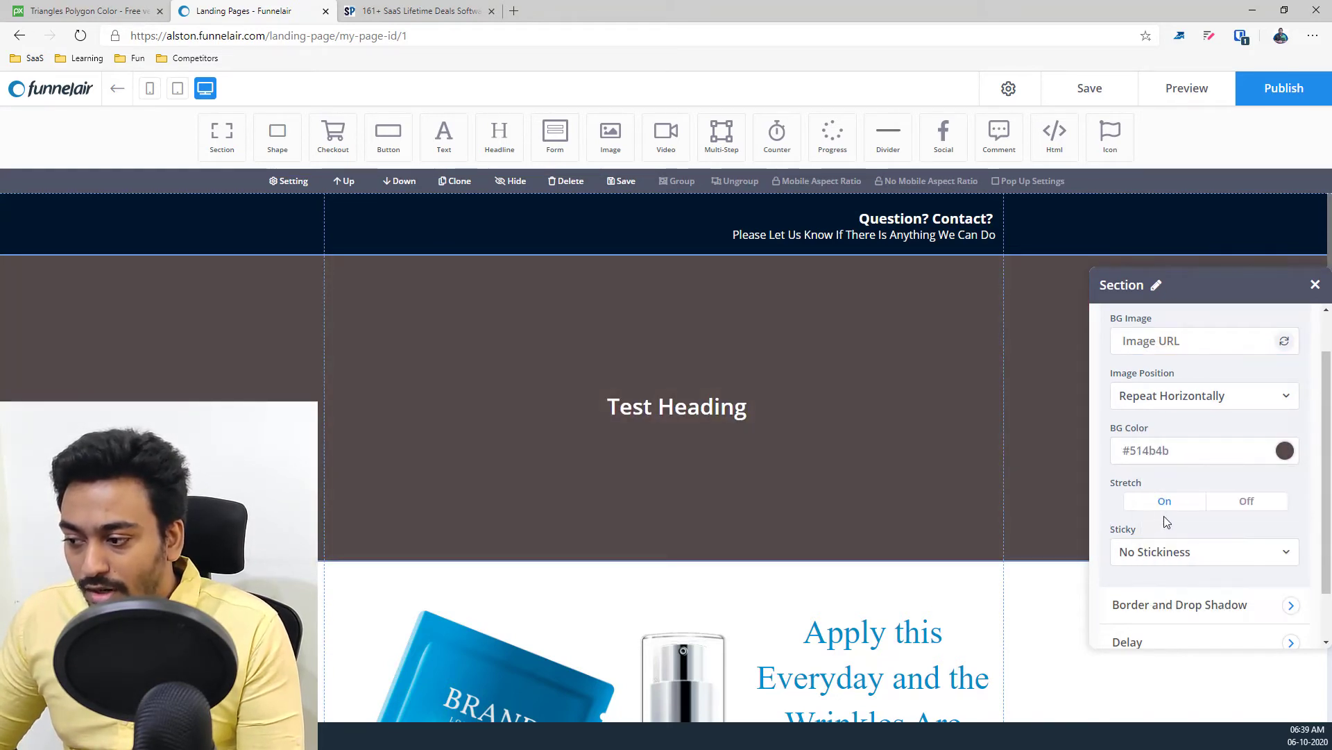
Review the section's border, shadow and metadata settings, keeping Delay at None
scroll(1169, 520, down, 1)
click(1171, 550)
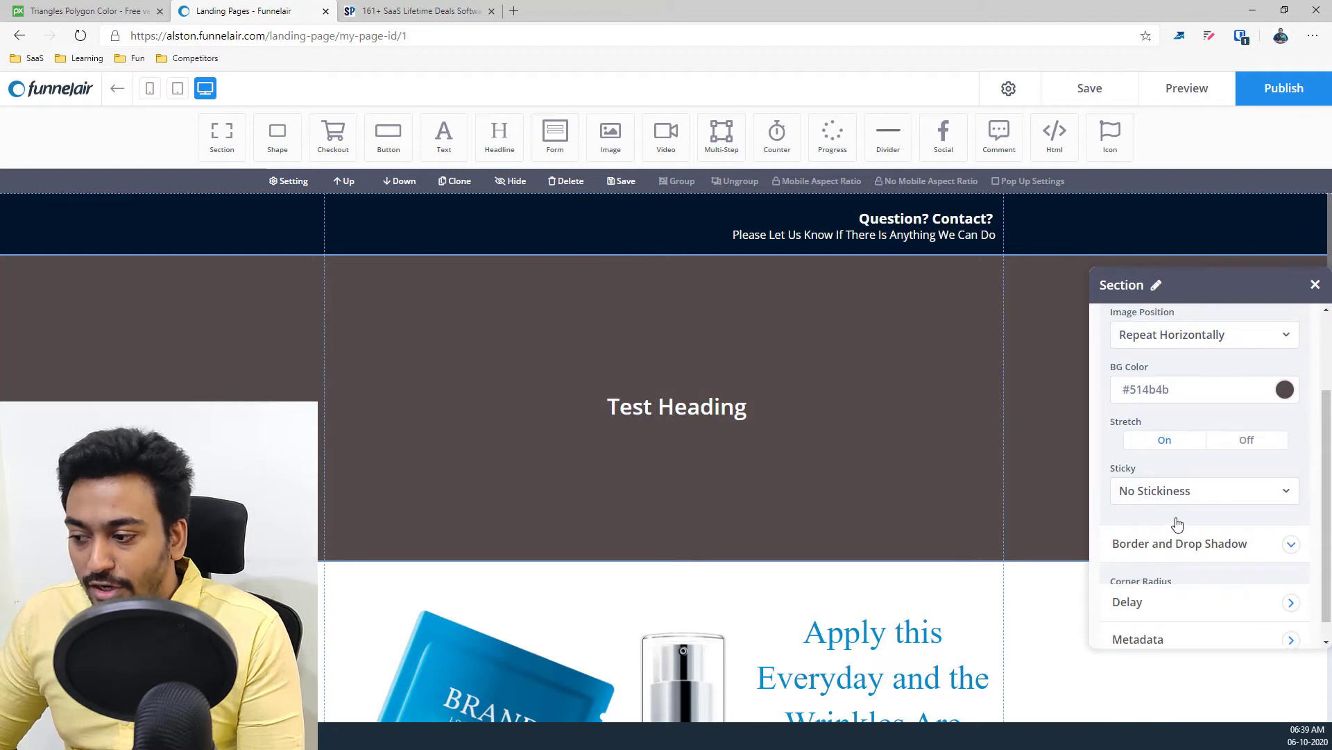
scroll(1177, 517, down, 2)
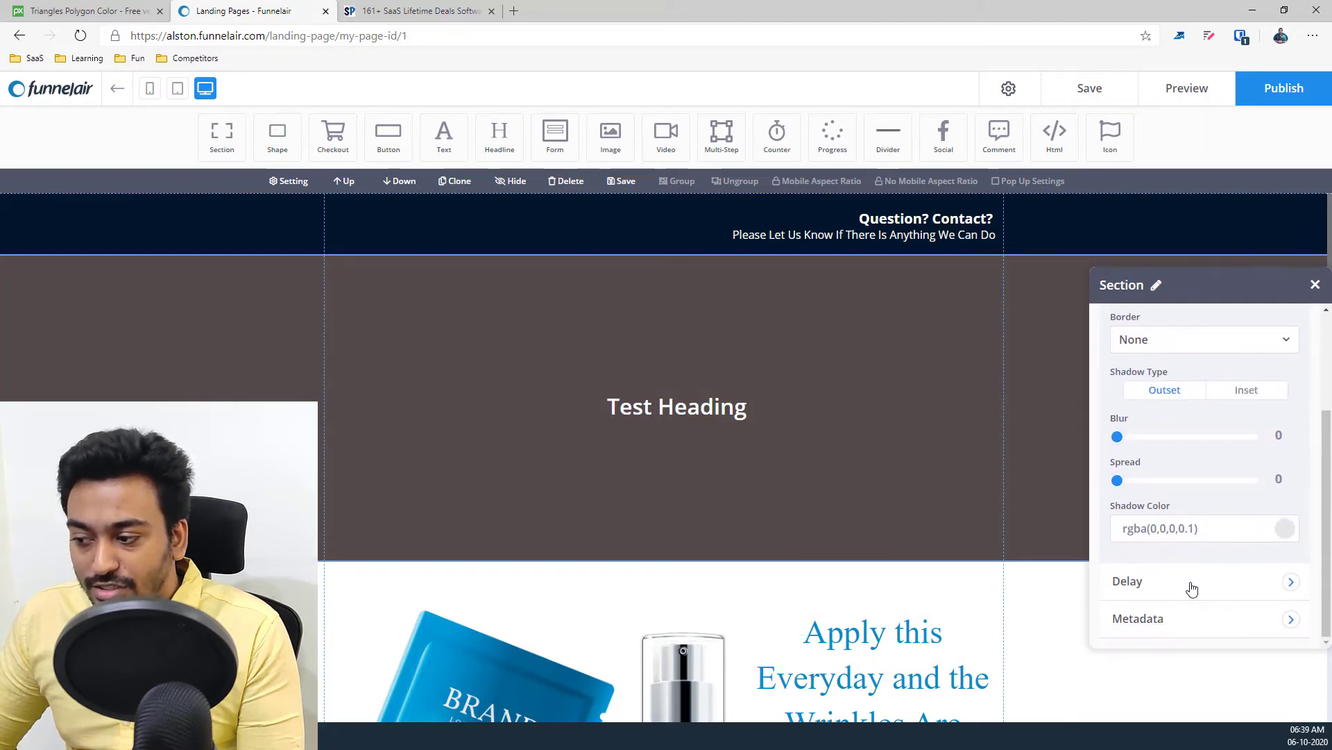
click(1192, 586)
click(1173, 474)
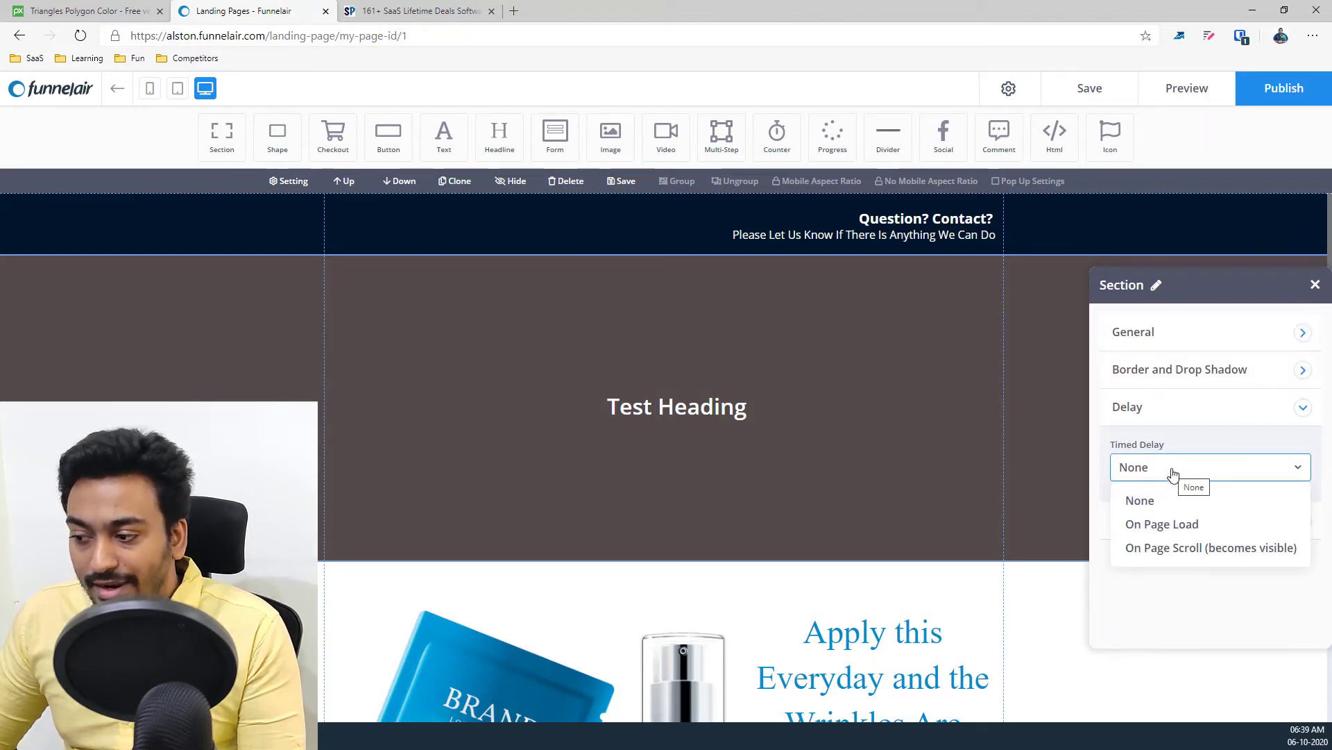
click(1173, 474)
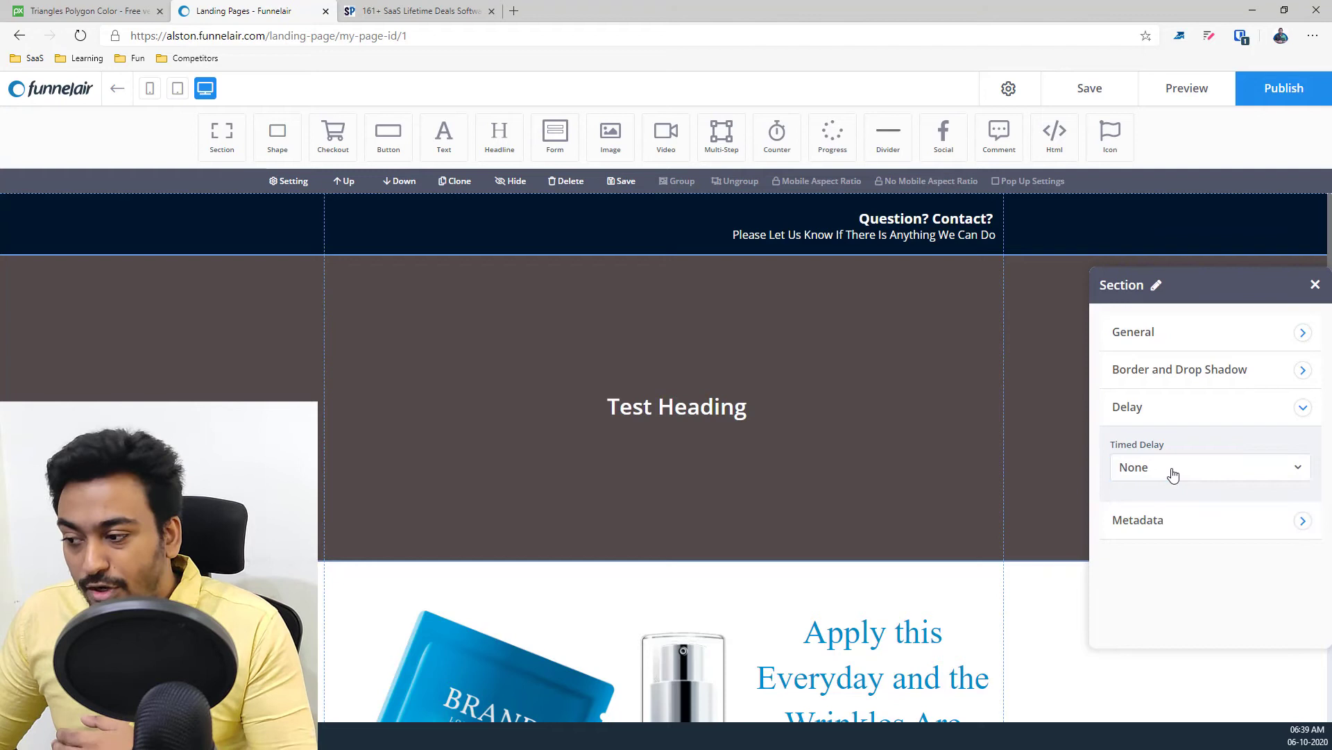
click(1167, 526)
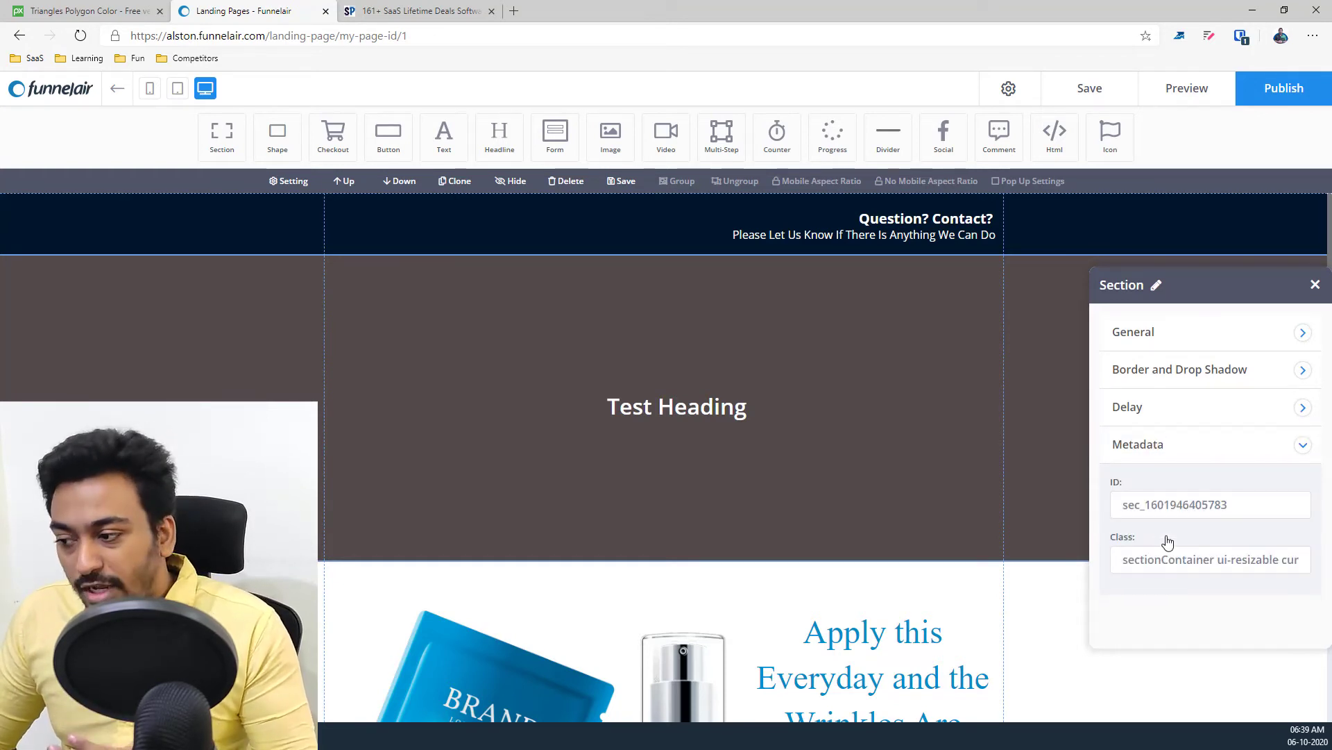
click(1316, 285)
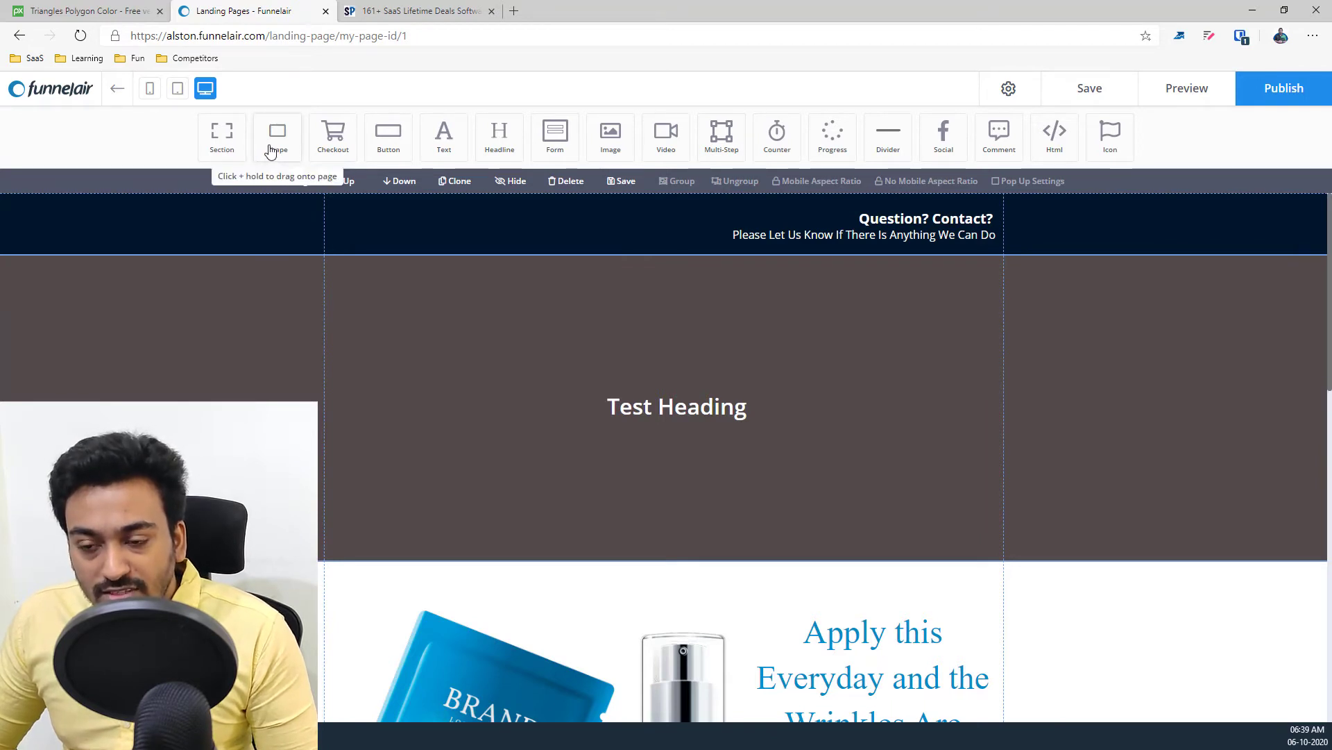
Add a square Shape to the banner, left of Test Heading
drag(278, 131, 405, 330)
drag(473, 402, 455, 368)
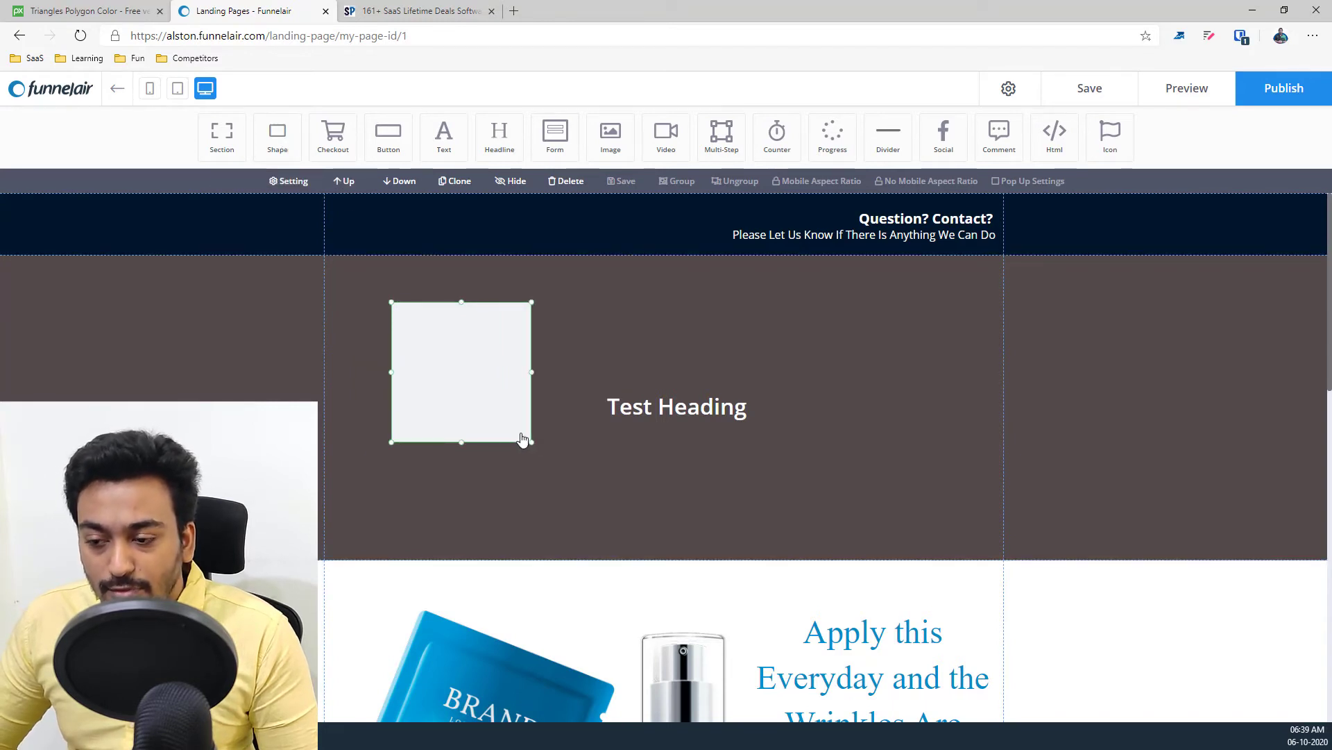
click(465, 393)
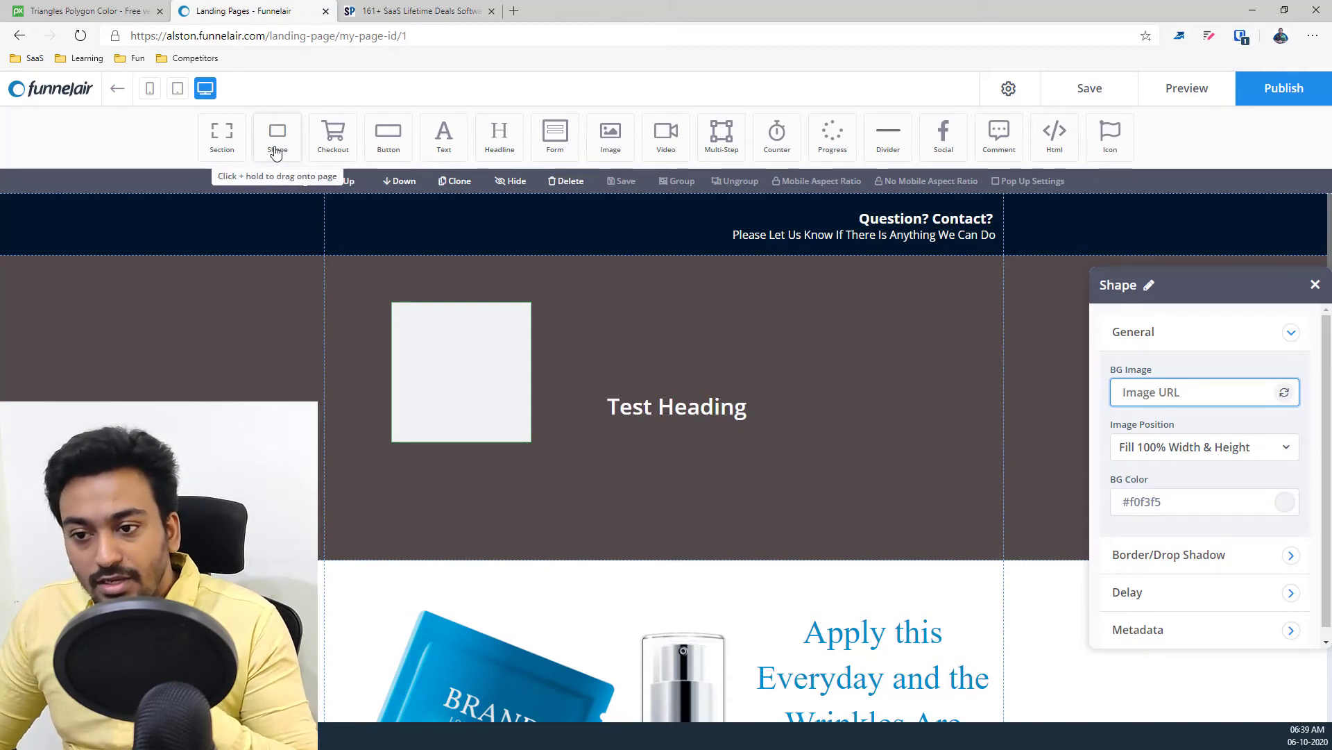
click(427, 355)
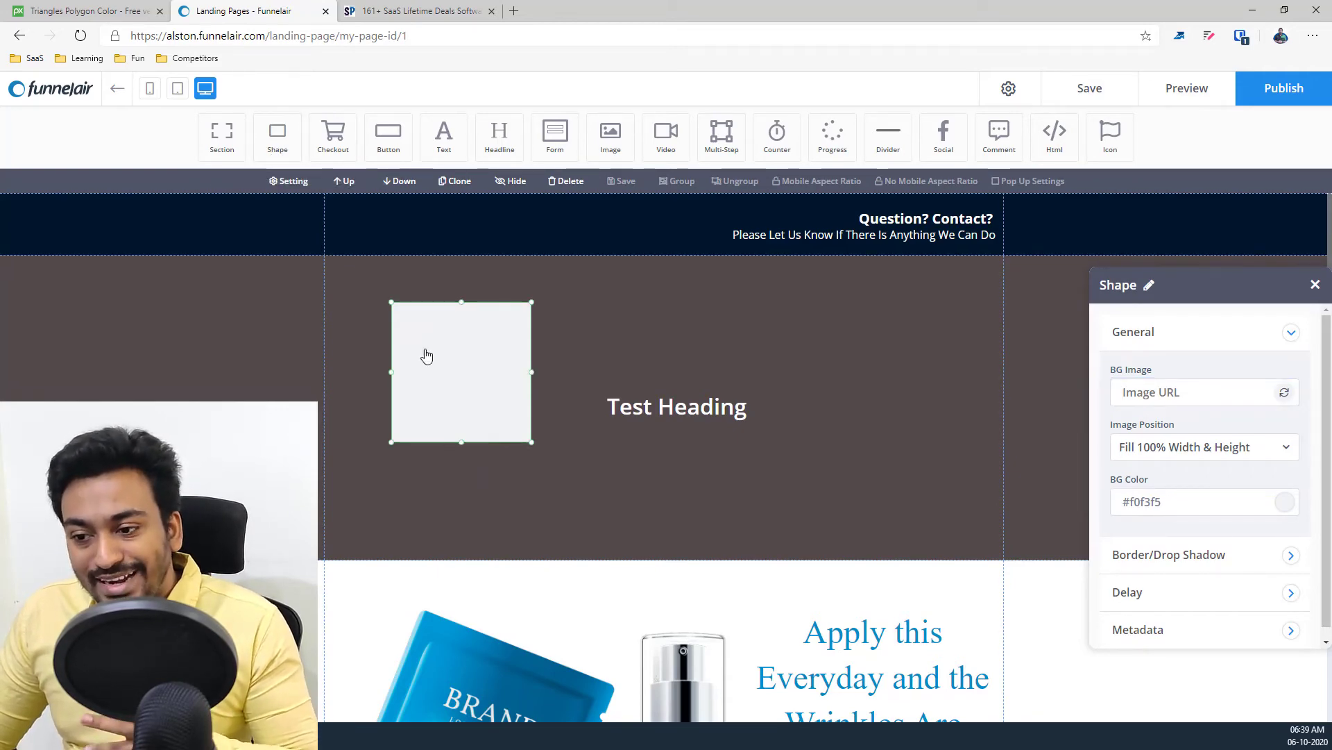
Set the SaaS Pirate treasure-chest illustration as the shape's BG Image and enlarge it
click(107, 12)
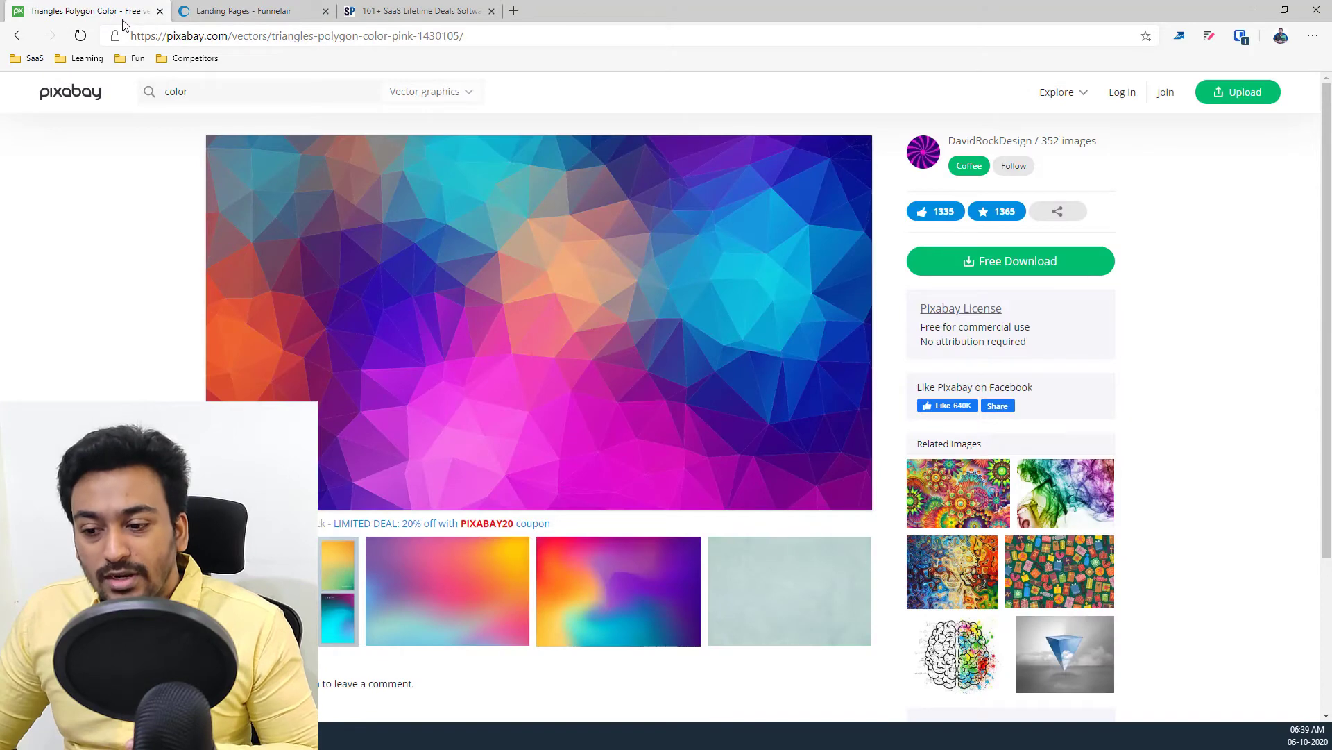
click(417, 11)
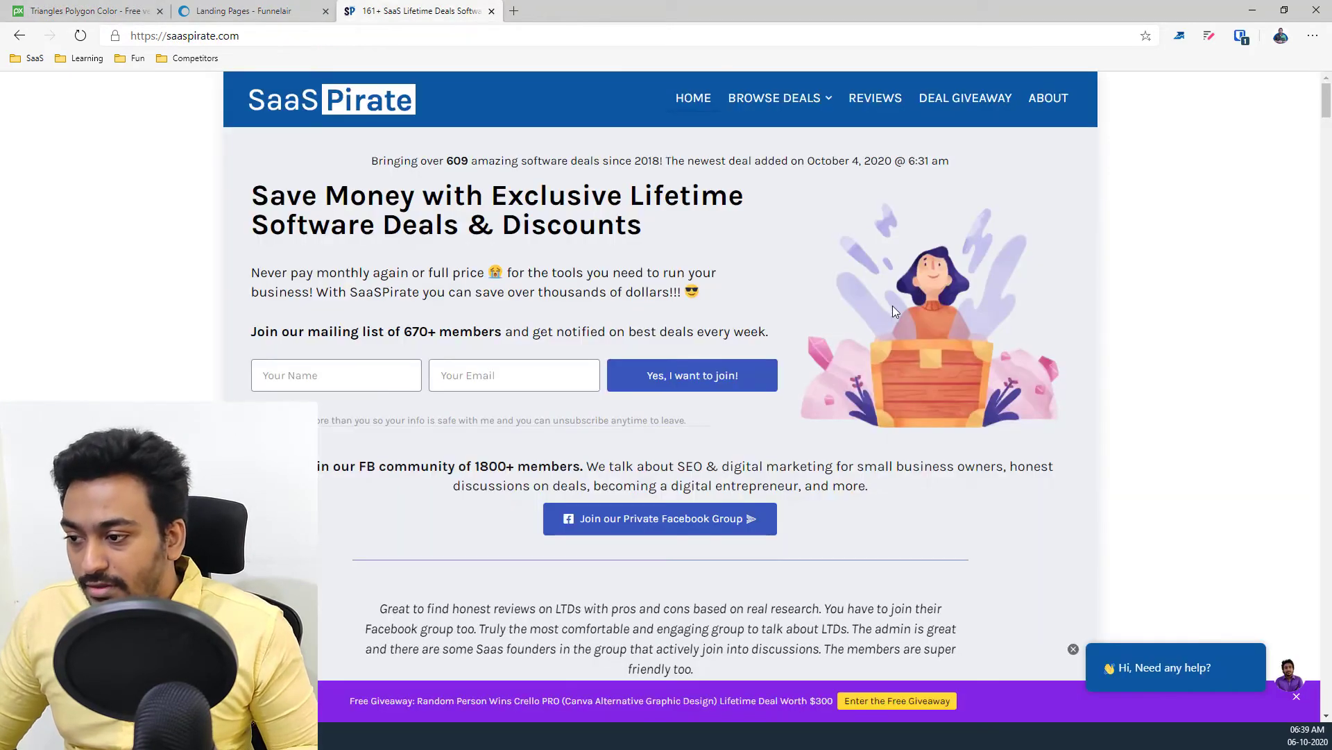
right_click(893, 306)
click(948, 387)
click(243, 11)
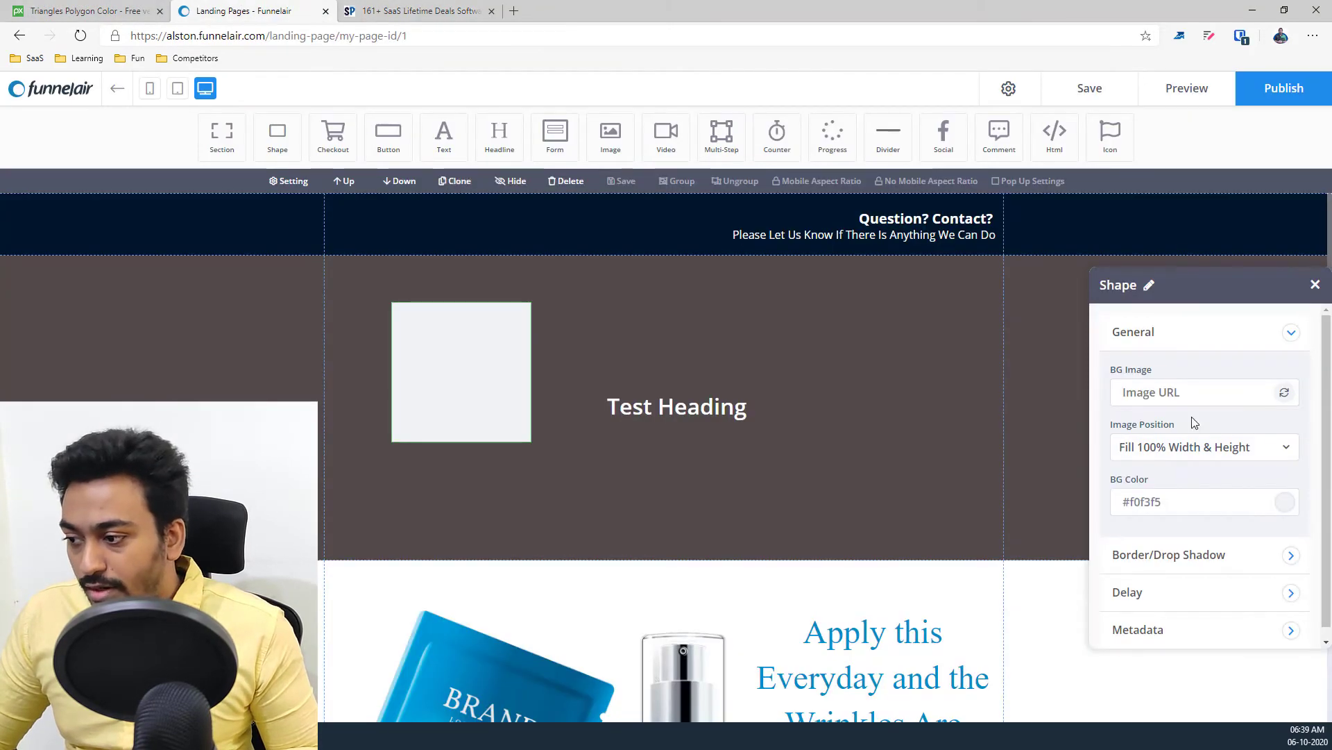
key(ctrl+v)
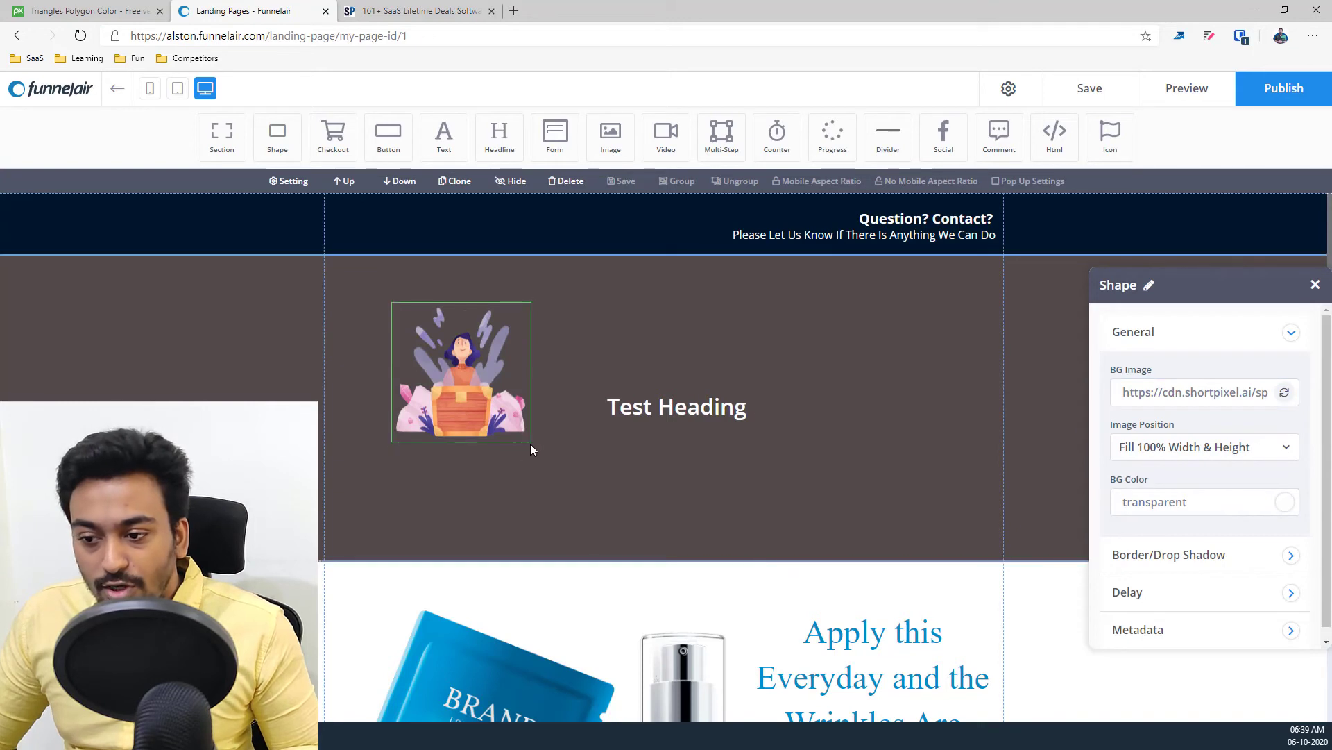
drag(531, 440, 624, 507)
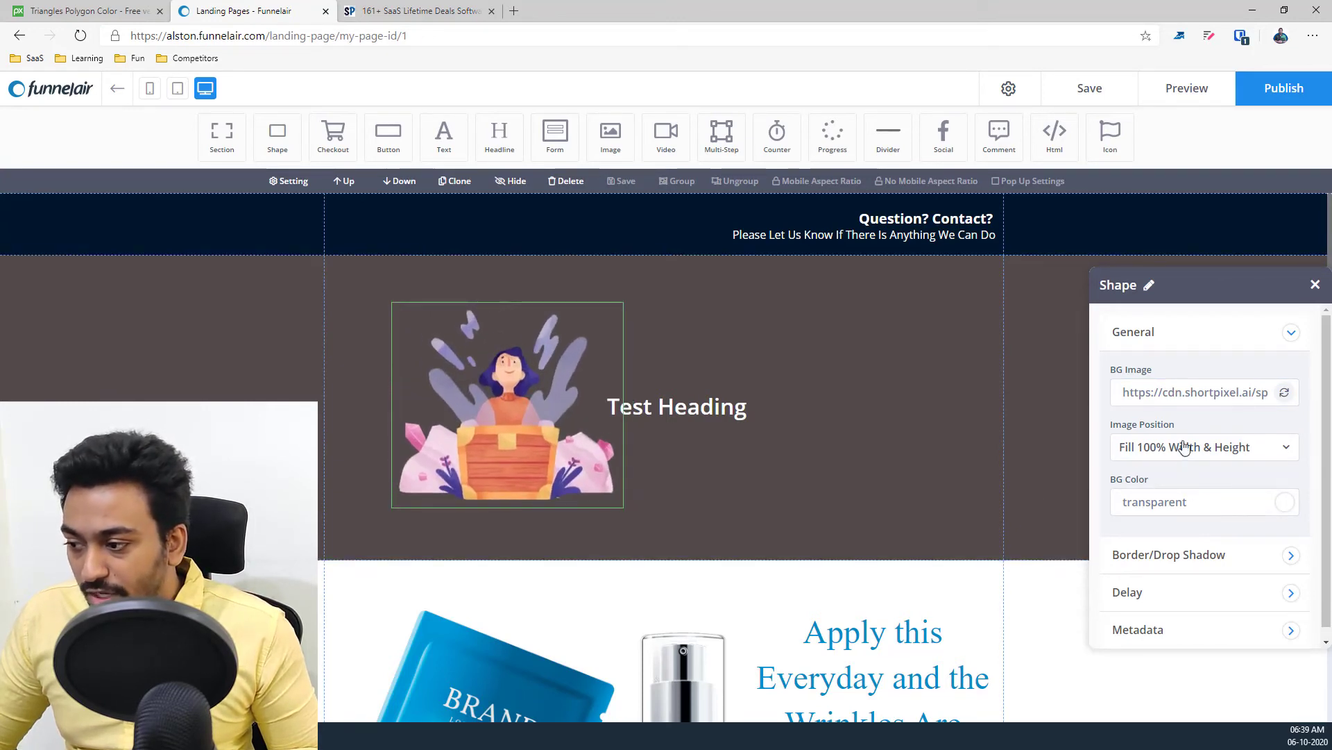
click(1175, 567)
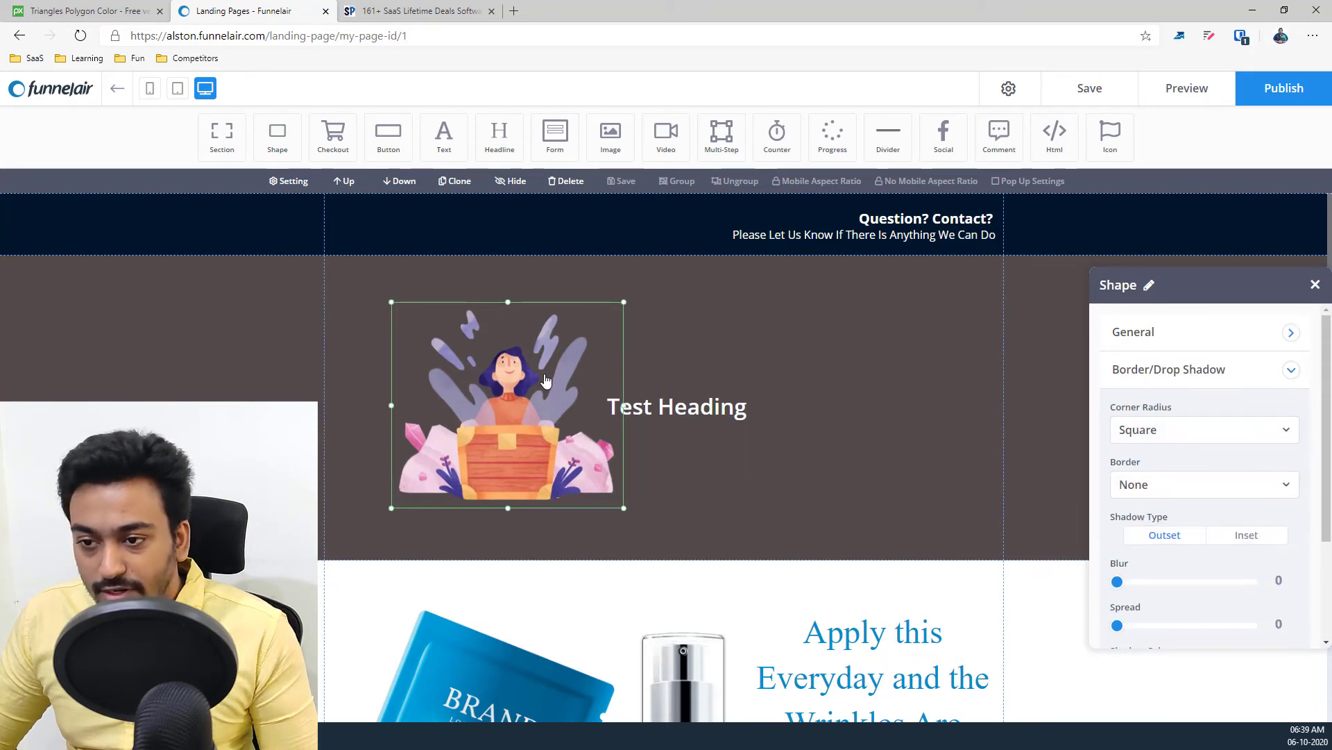
click(519, 376)
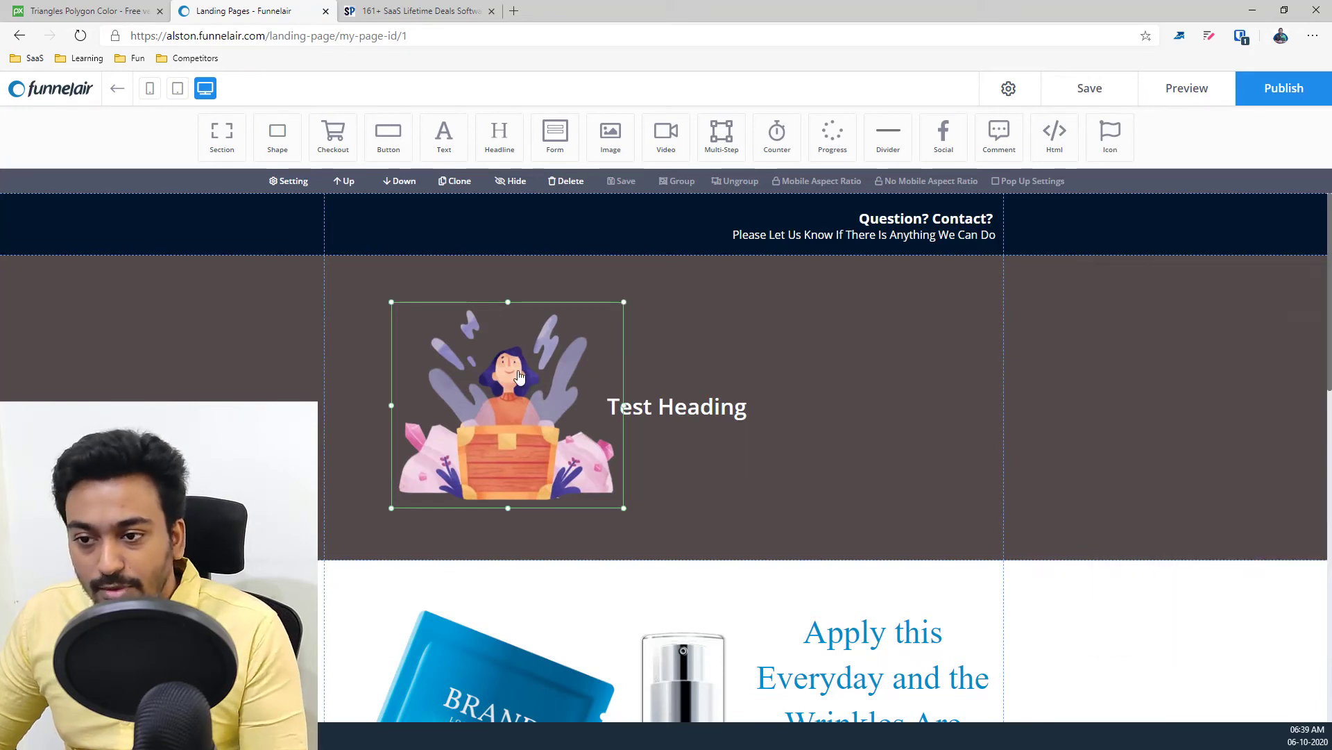
Add Contact, Shipping, Card-Paypal, Bump and Summary checkout blocks to the hero
click(327, 144)
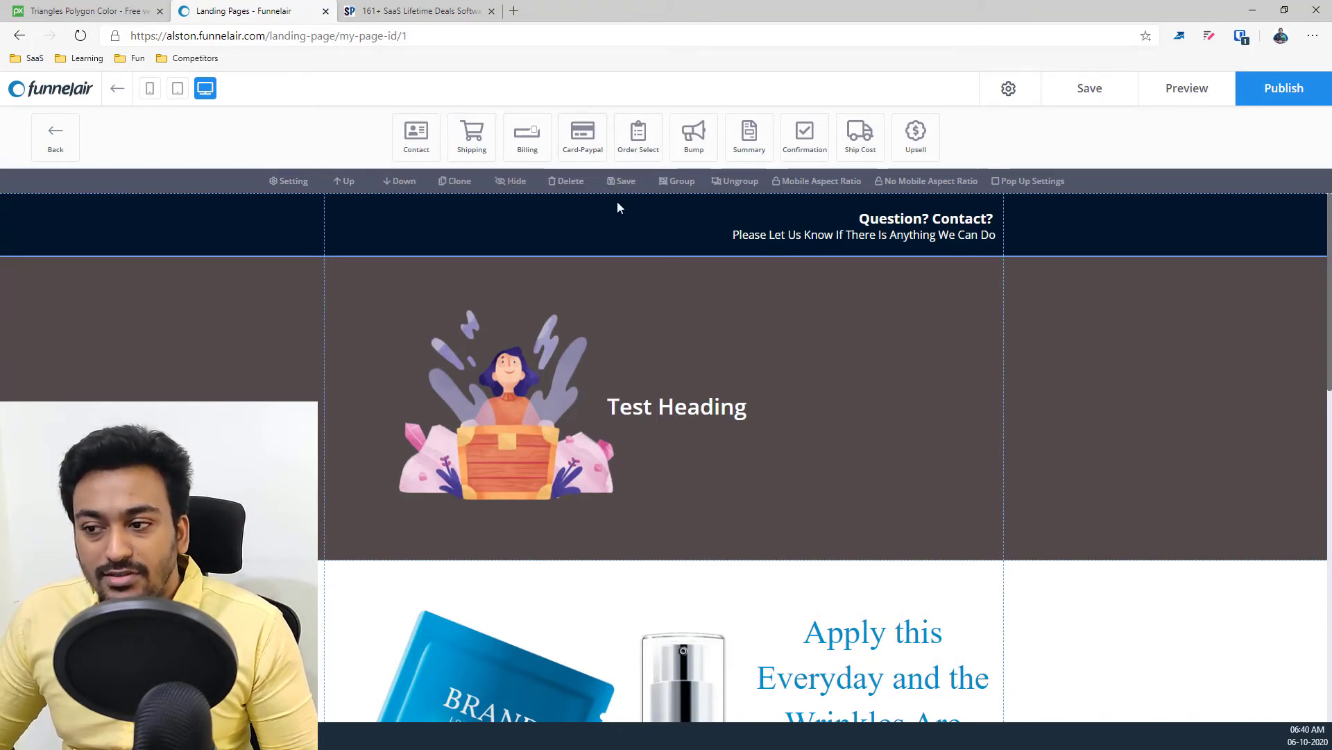
drag(419, 139, 576, 288)
drag(472, 135, 694, 432)
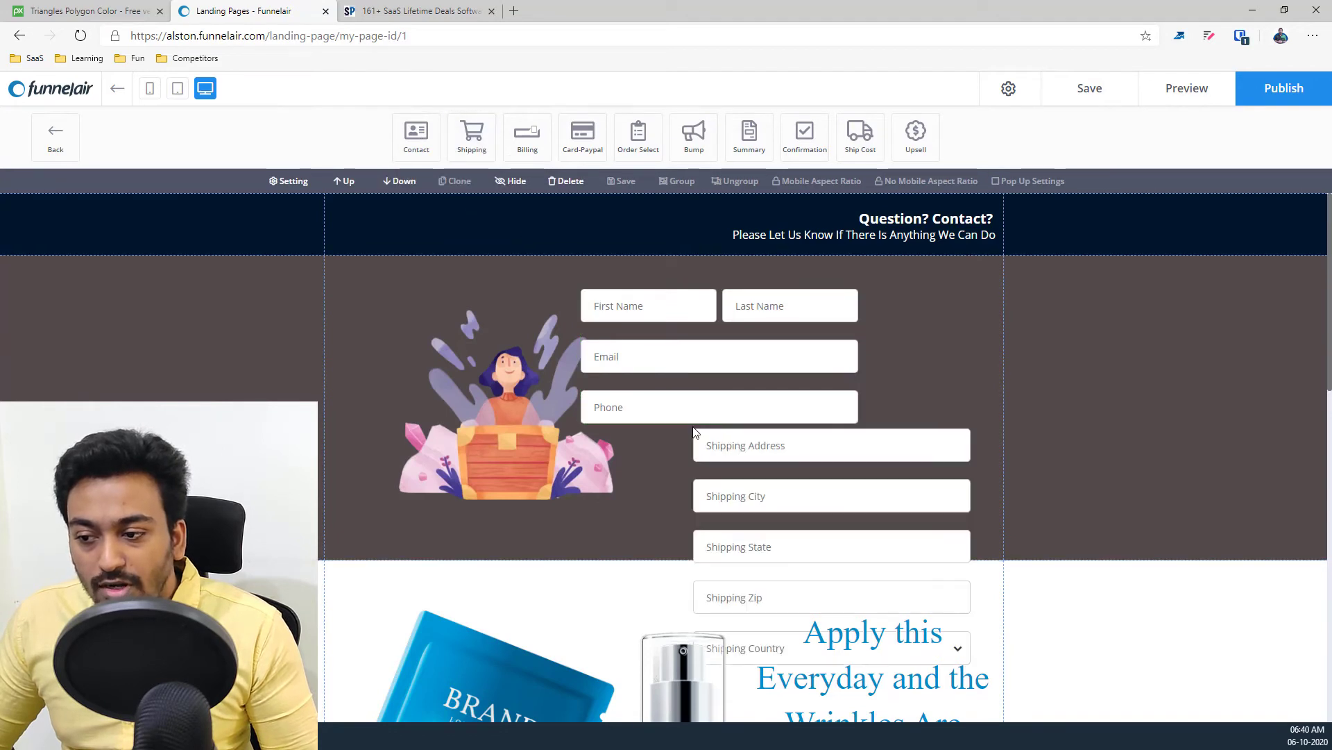
drag(583, 139, 448, 336)
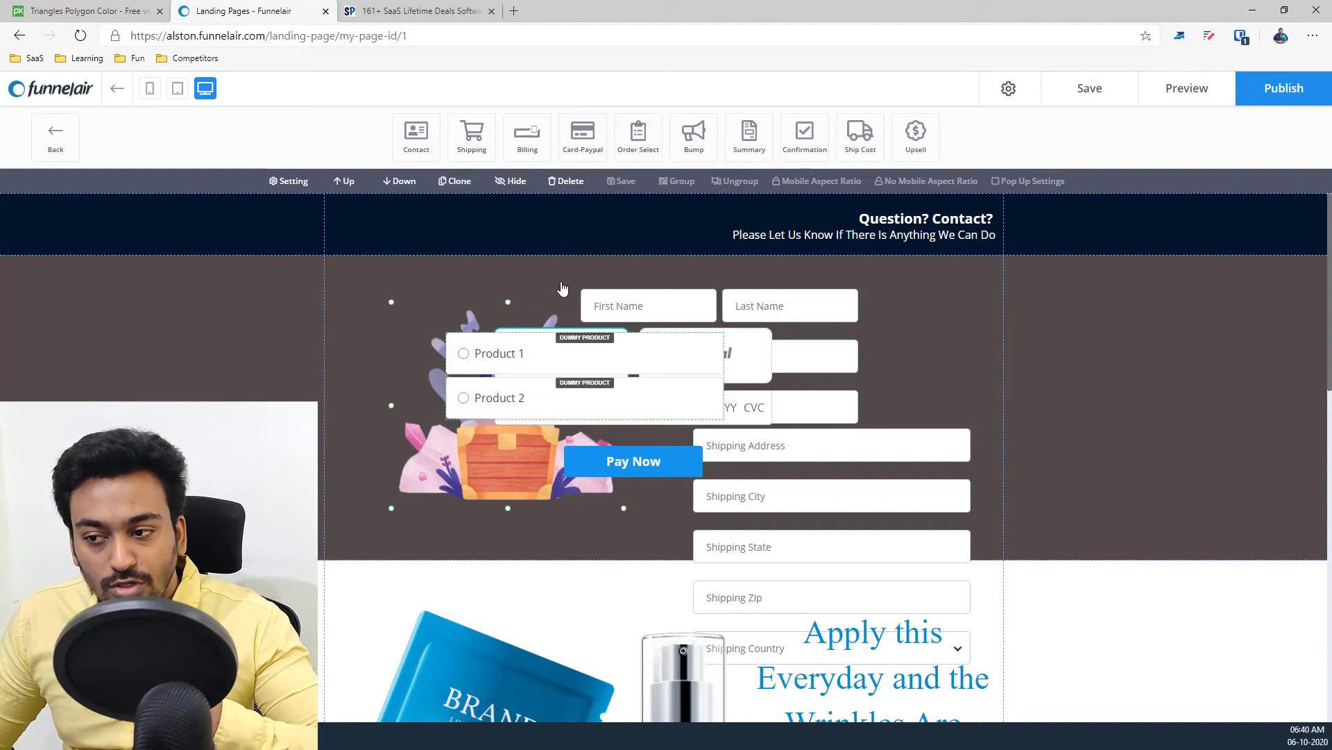
drag(685, 149, 429, 396)
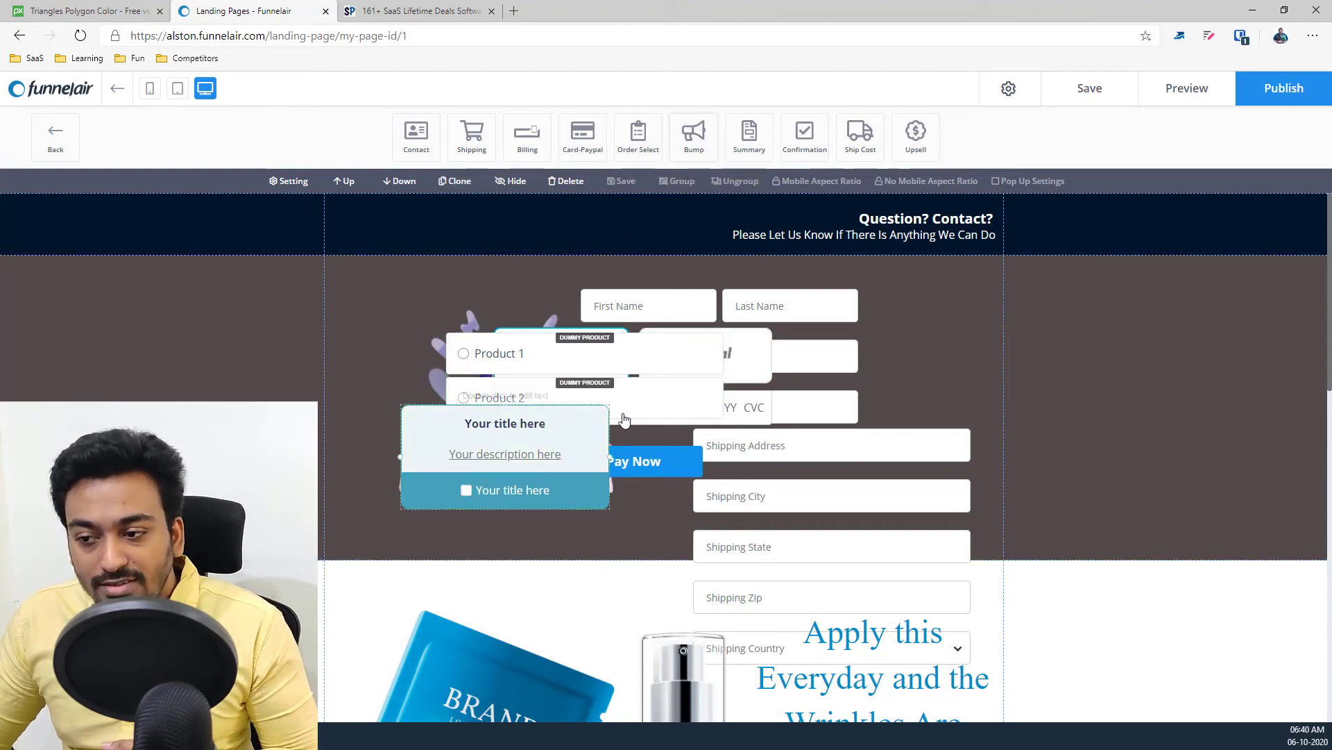
drag(751, 154, 883, 380)
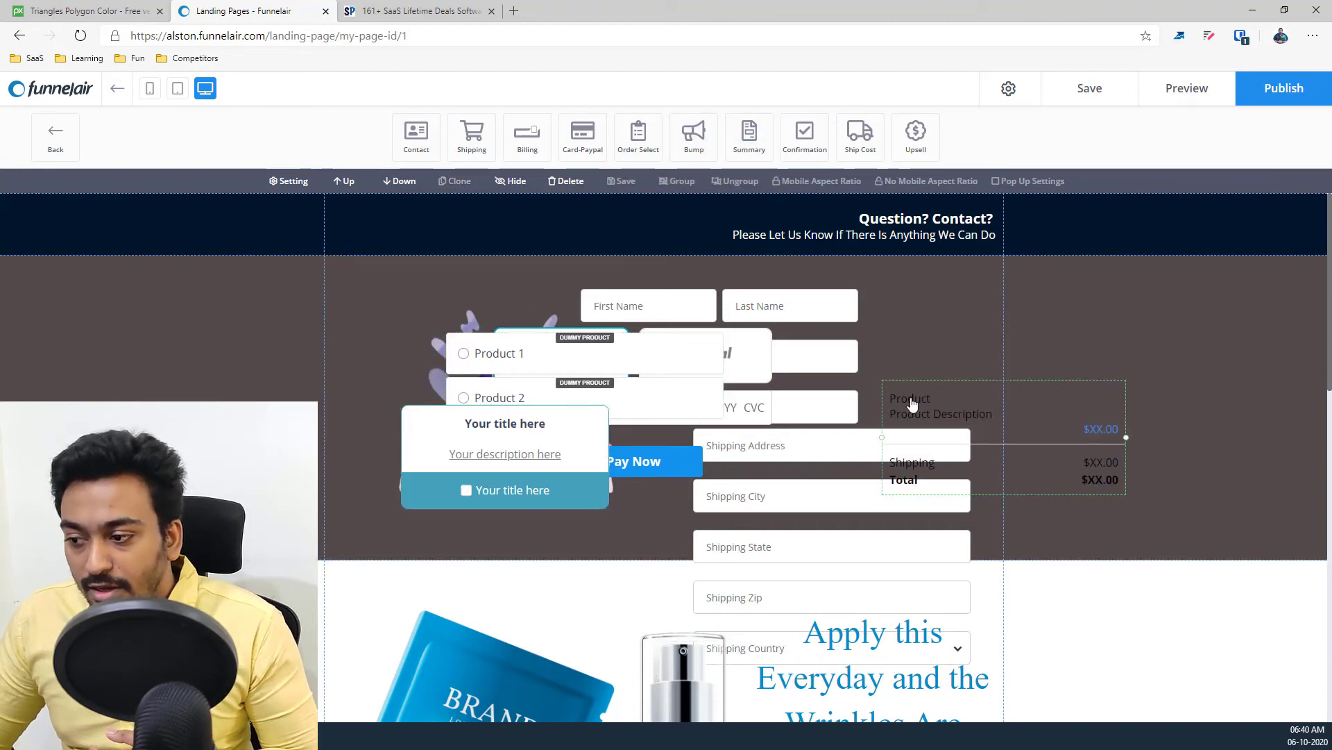
Rearrange the blocks: order bump and product options lower left, shipping right, payment top left
drag(520, 443, 524, 479)
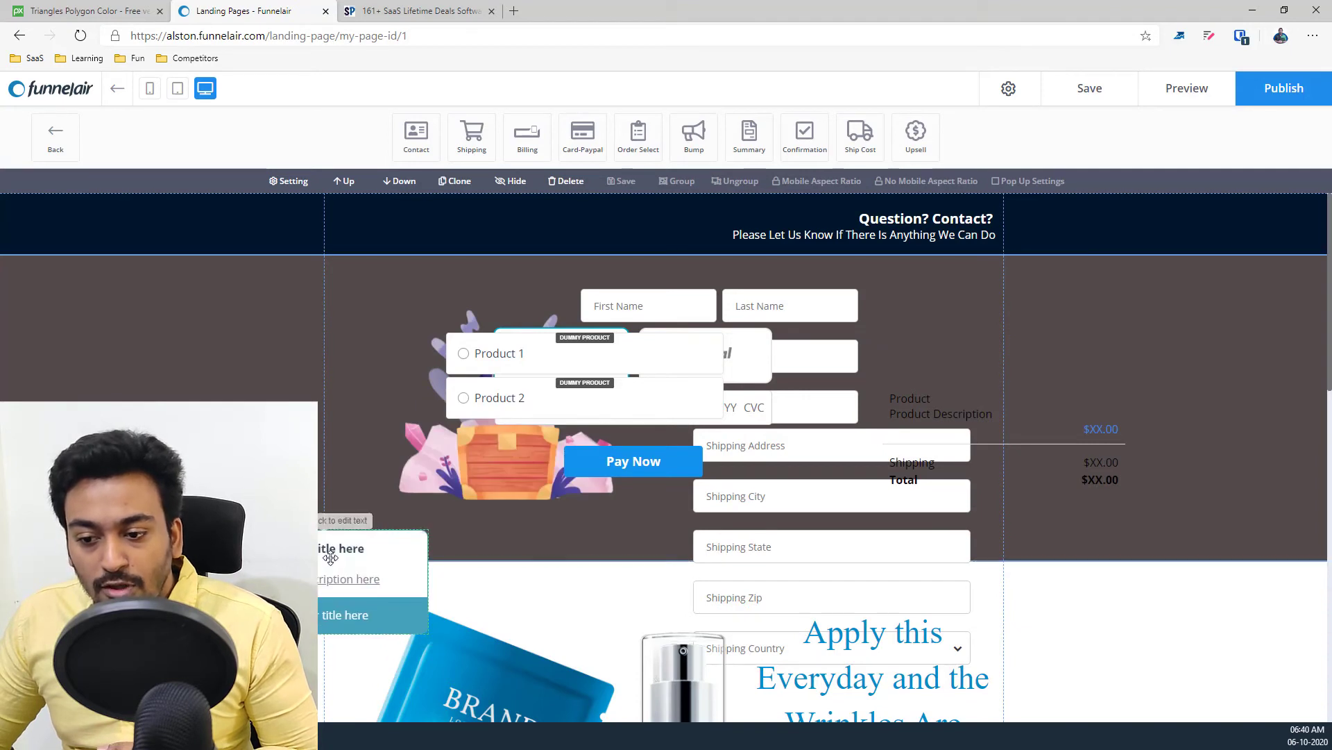
drag(499, 361, 458, 656)
drag(790, 511, 1007, 553)
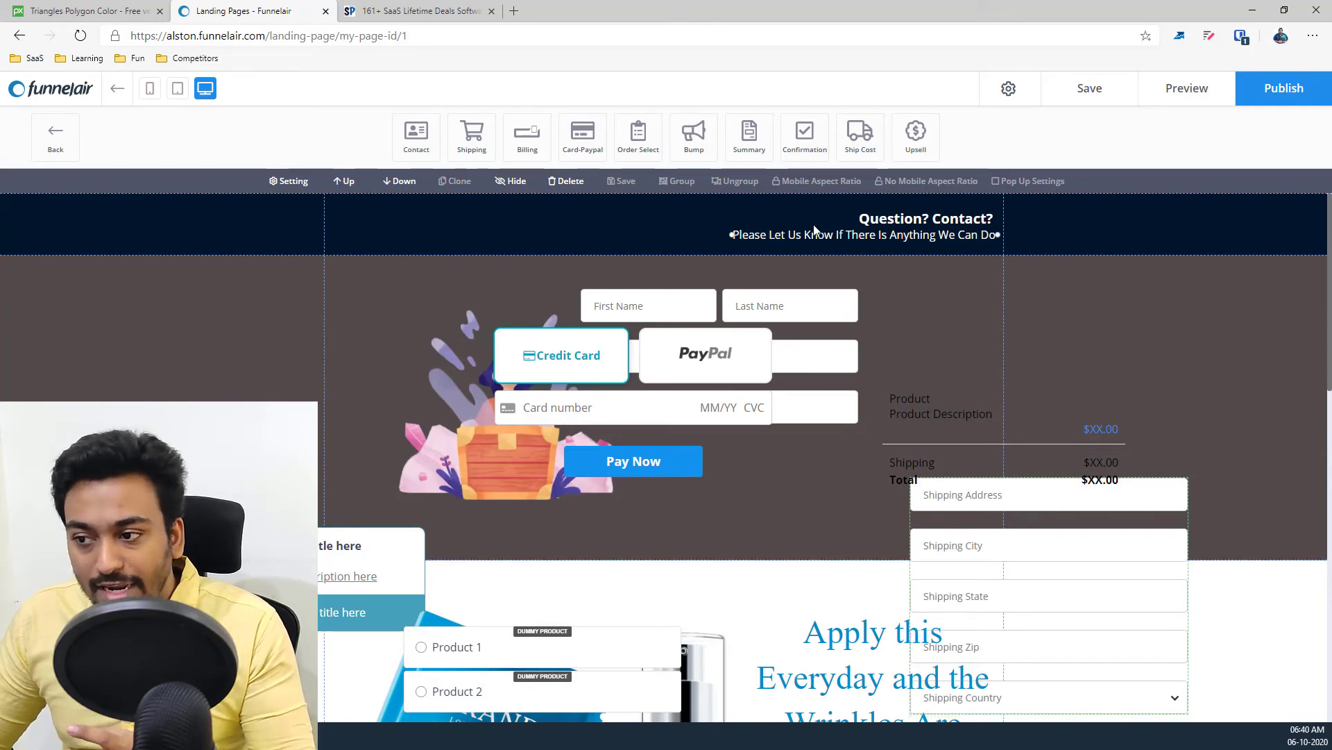
click(779, 360)
drag(703, 358, 327, 312)
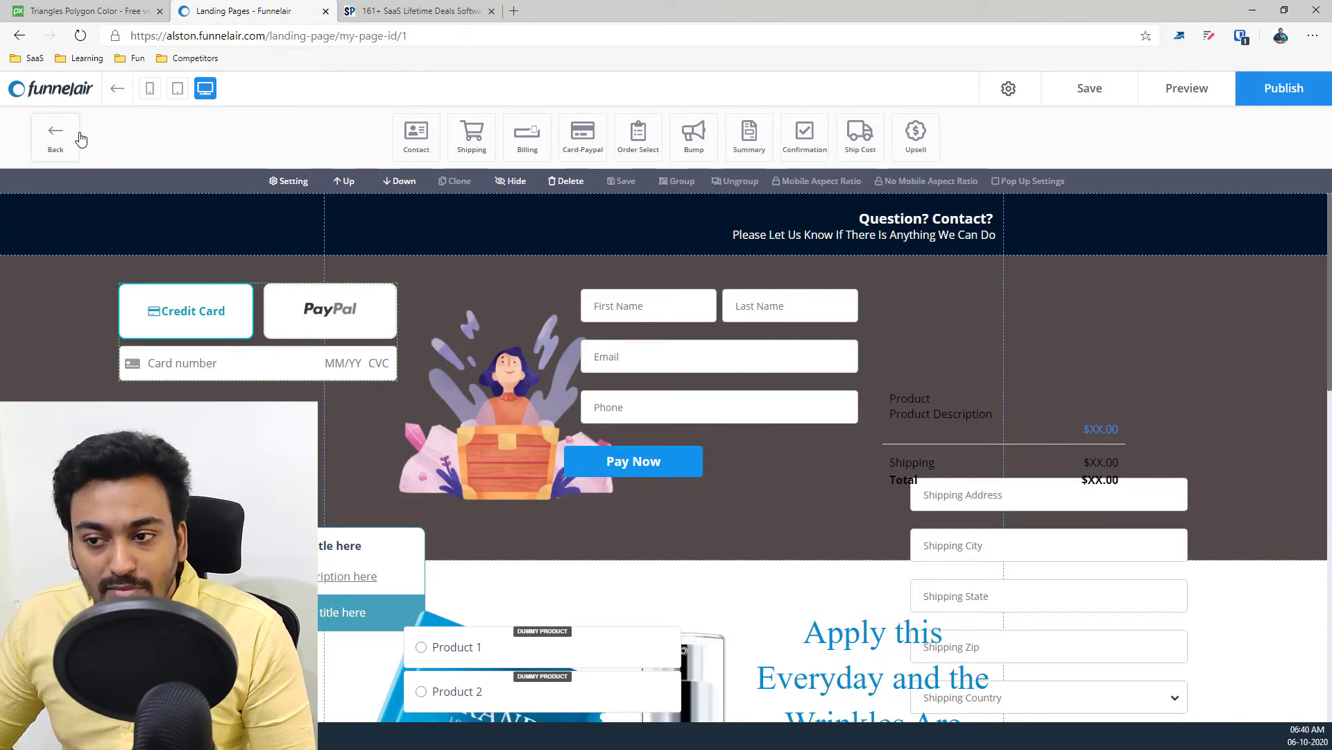
click(56, 135)
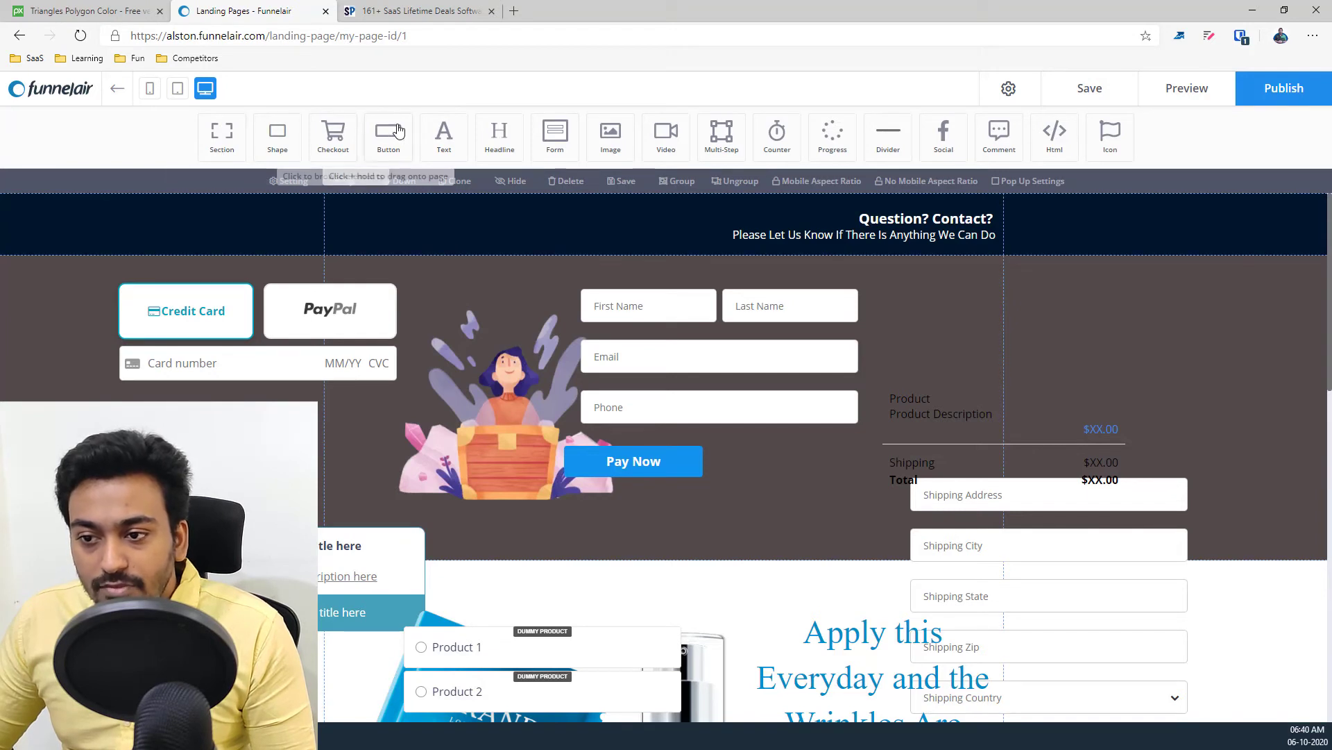
Delete the dark checkout section, confirming by typing delete
mouse_move(430, 217)
mouse_down()
mouse_move(713, 262)
mouse_move(678, 278)
mouse_up()
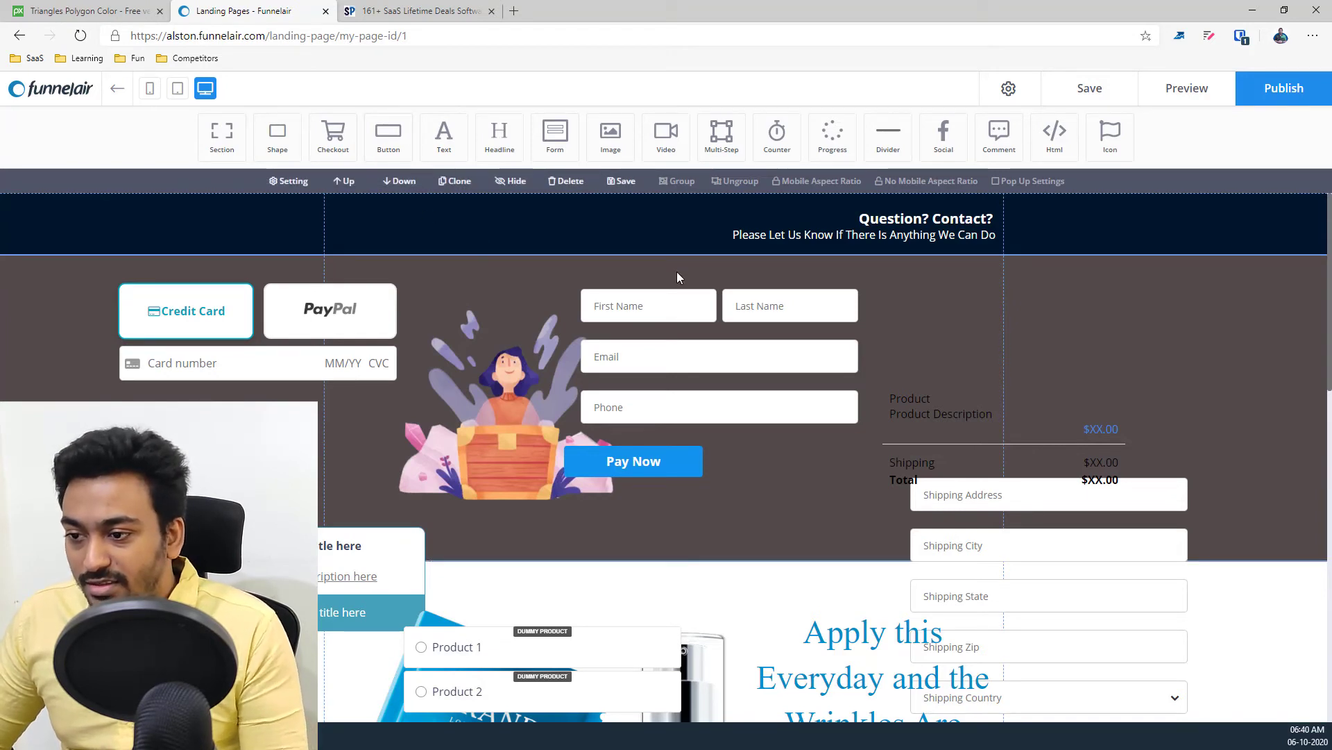
click(568, 182)
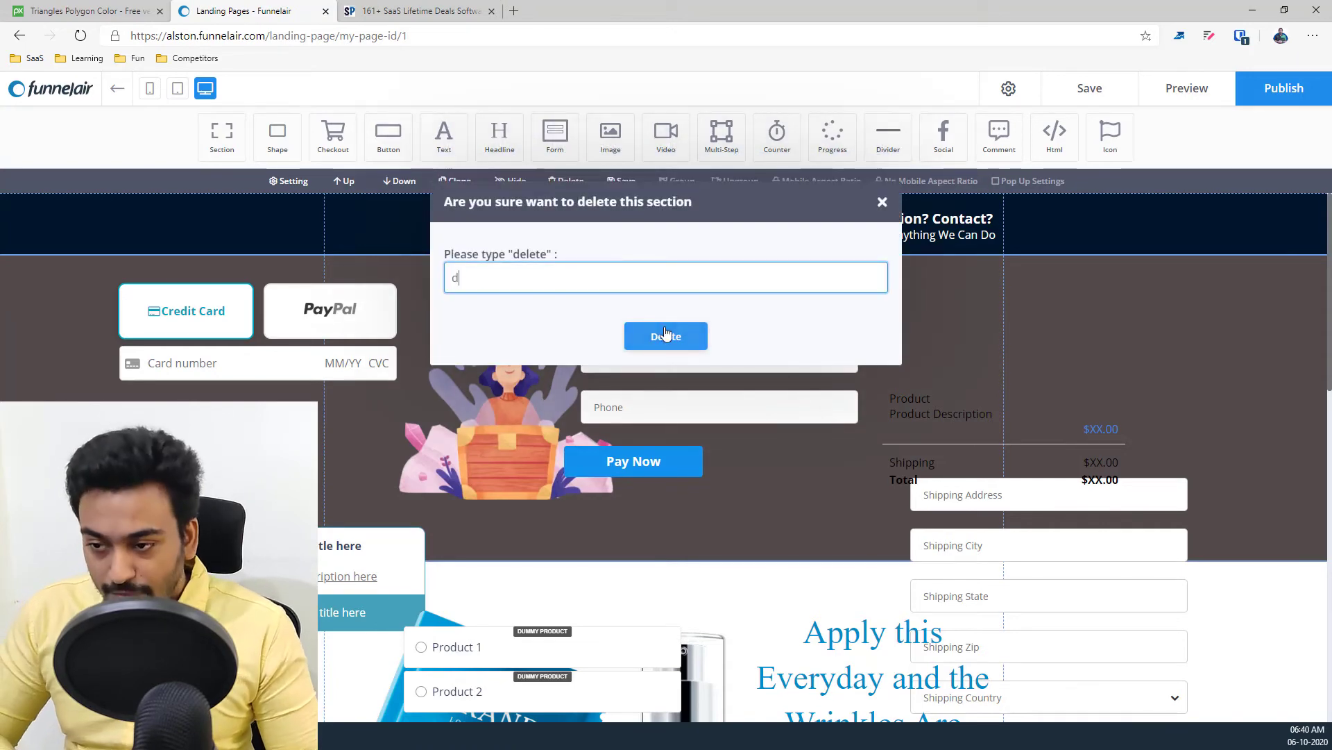
click(665, 335)
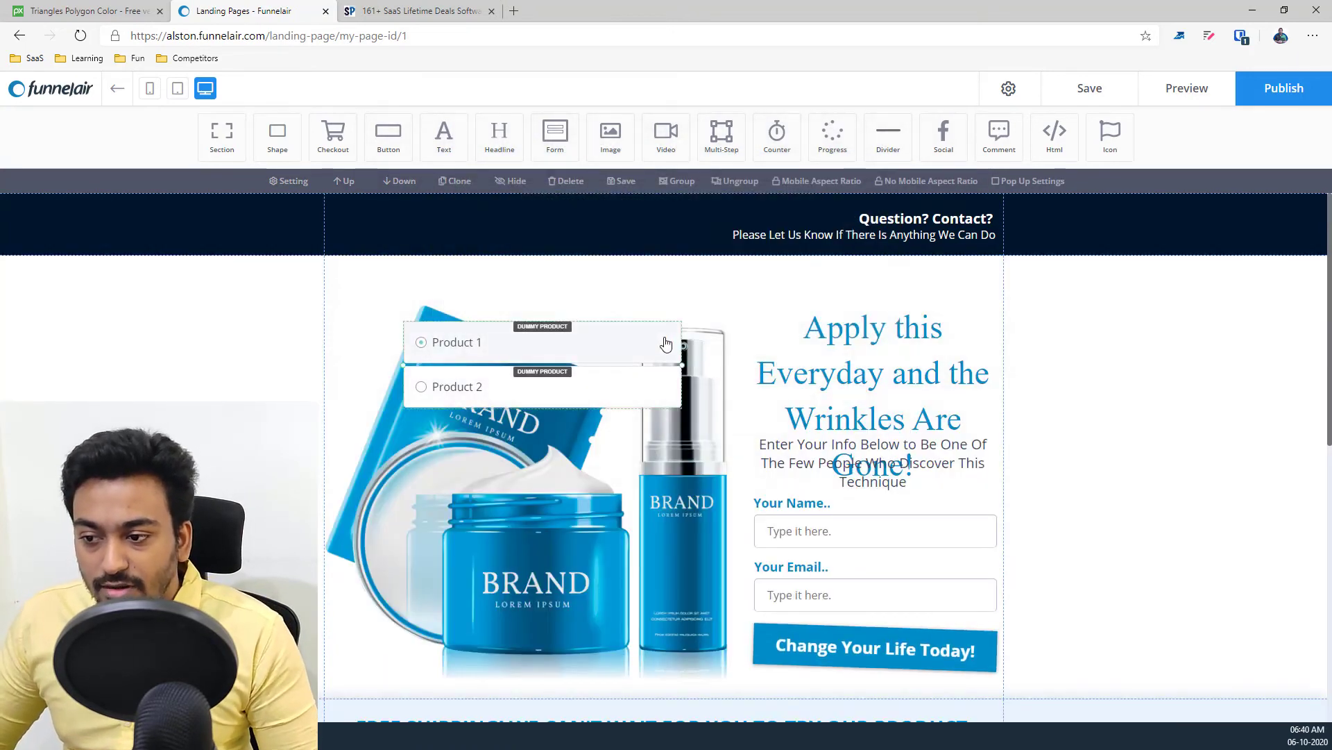
mouse_move(222, 142)
mouse_down()
mouse_move(493, 271)
mouse_move(333, 209)
mouse_move(220, 134)
mouse_up()
Add a Blank section above the product area
click(220, 134)
drag(88, 138, 437, 262)
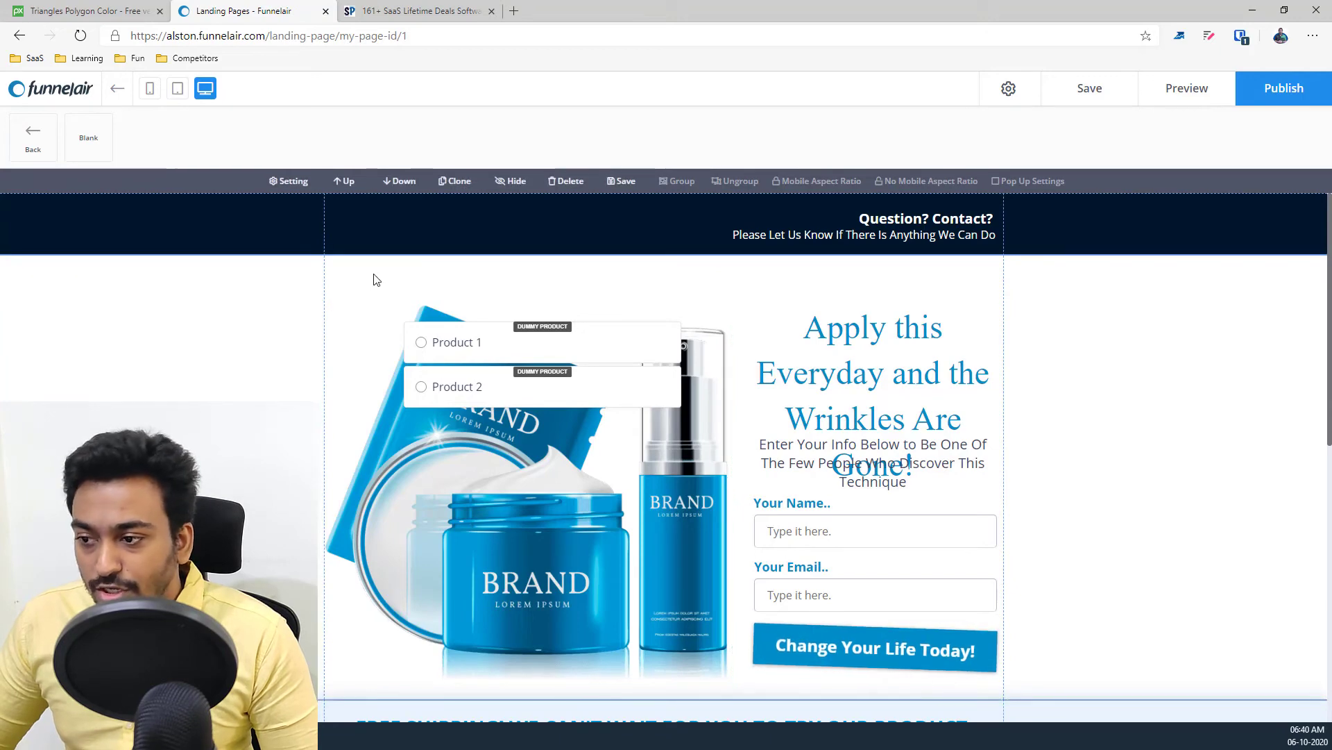
drag(88, 137, 437, 286)
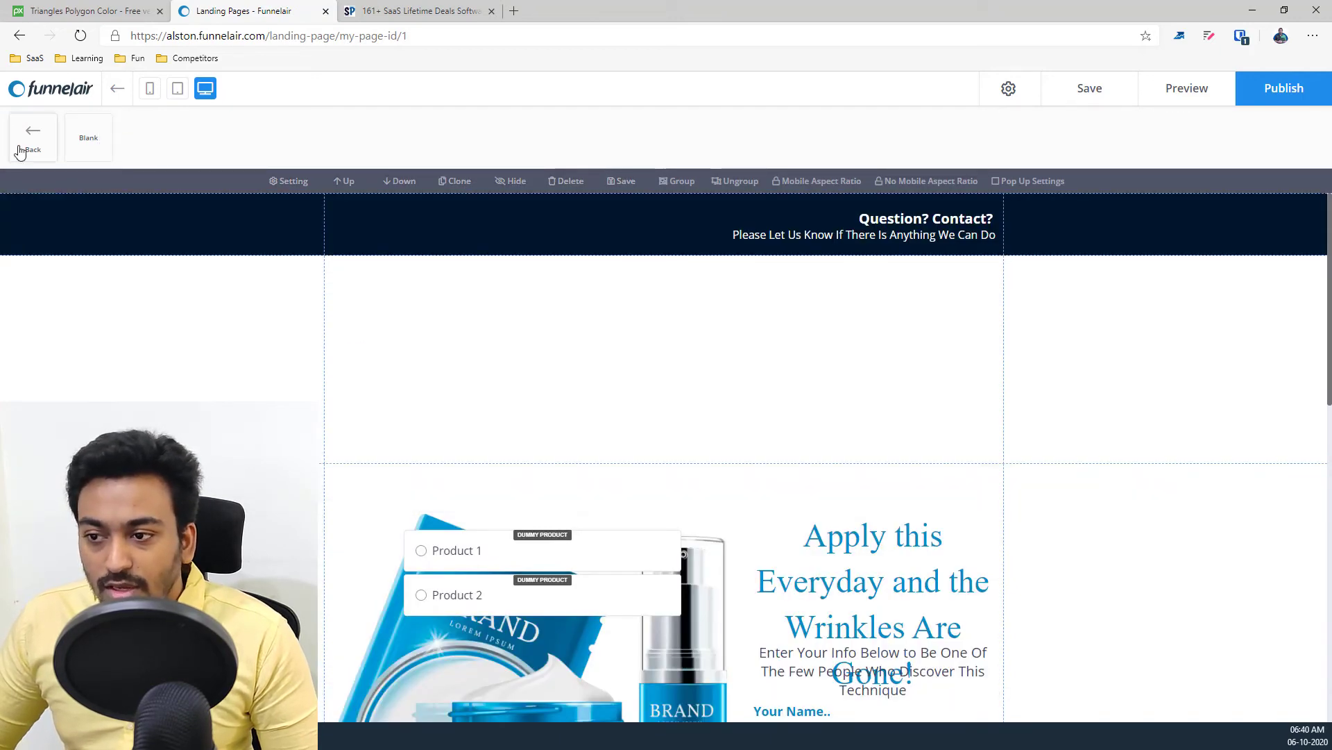
click(28, 143)
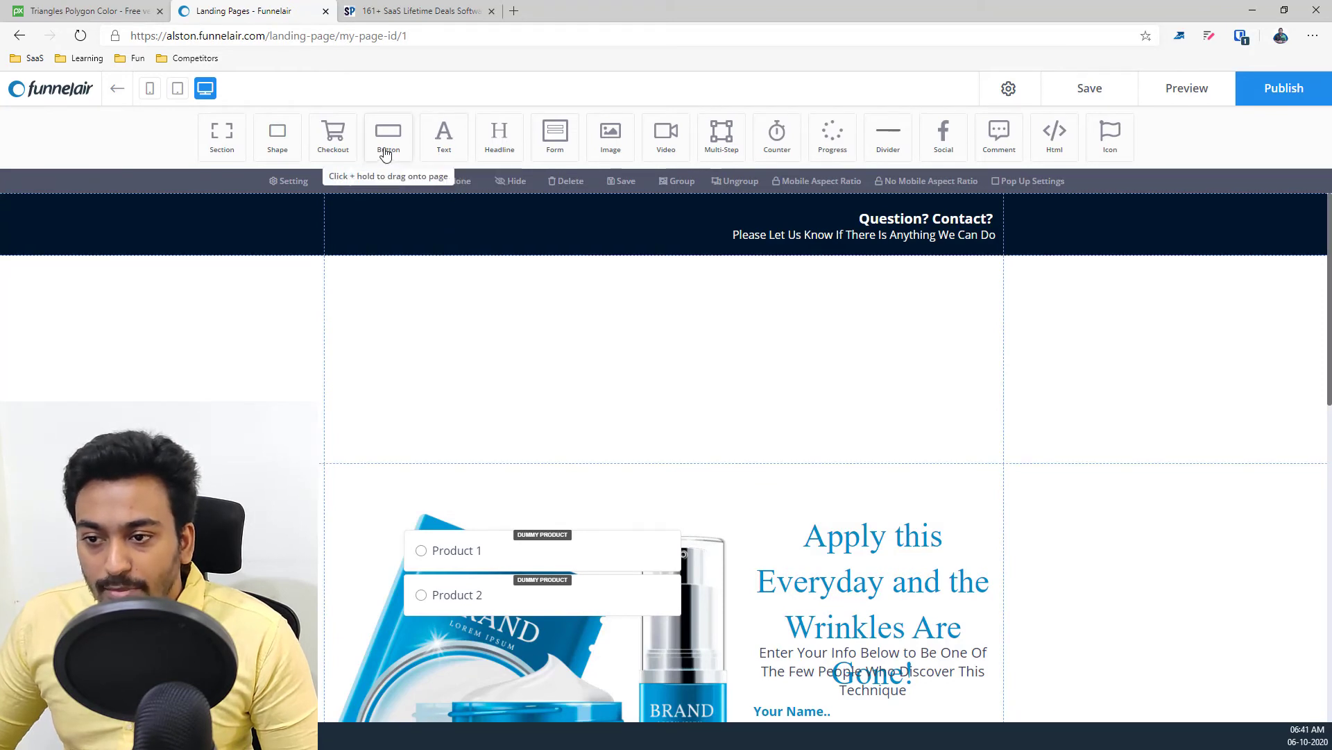
Add a Button to the blank section with the 3D Button theme and check its action
drag(387, 153, 487, 336)
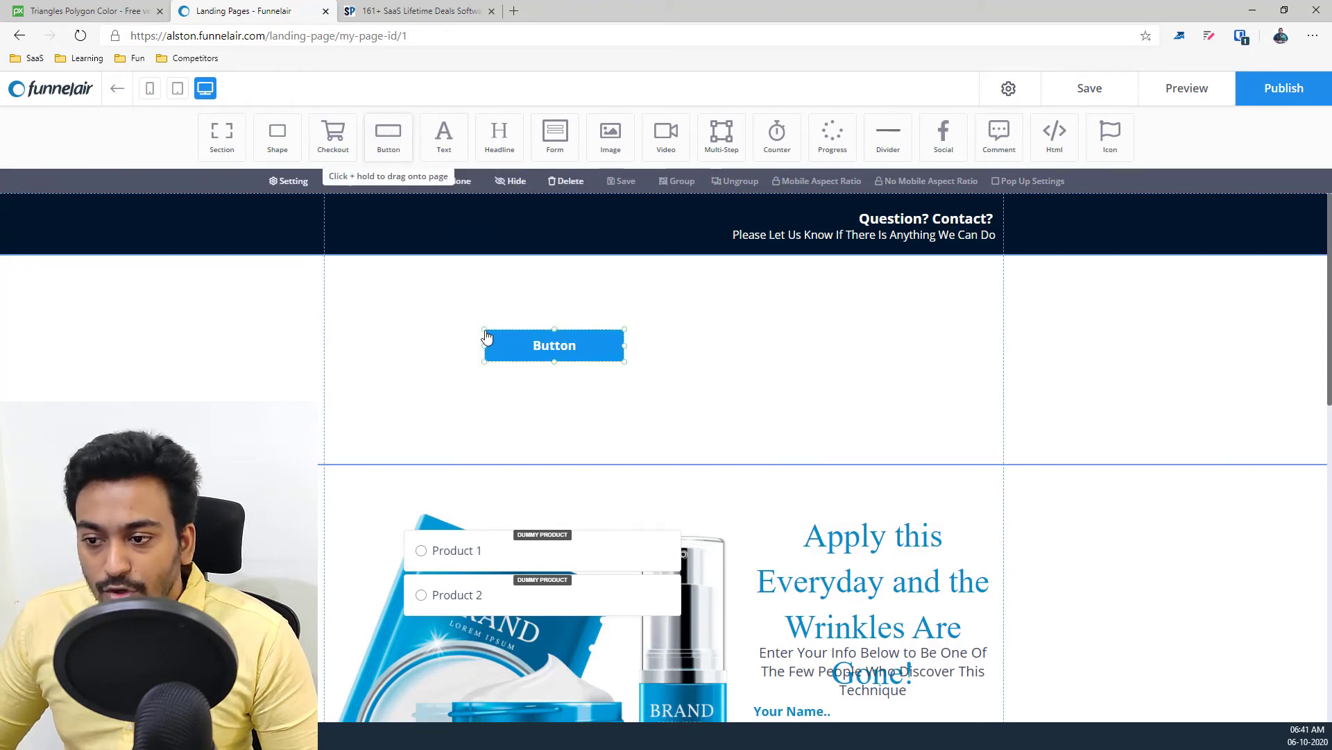
click(541, 349)
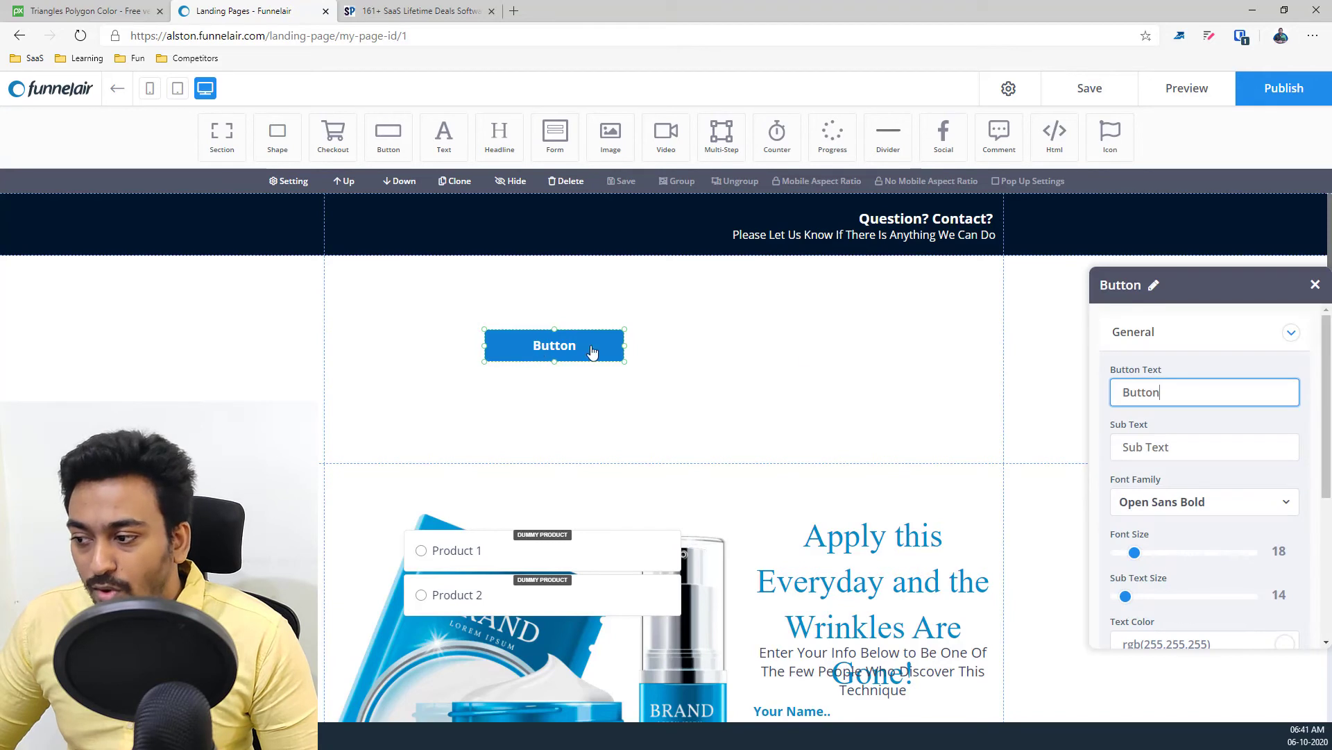
scroll(1174, 543, down, 4)
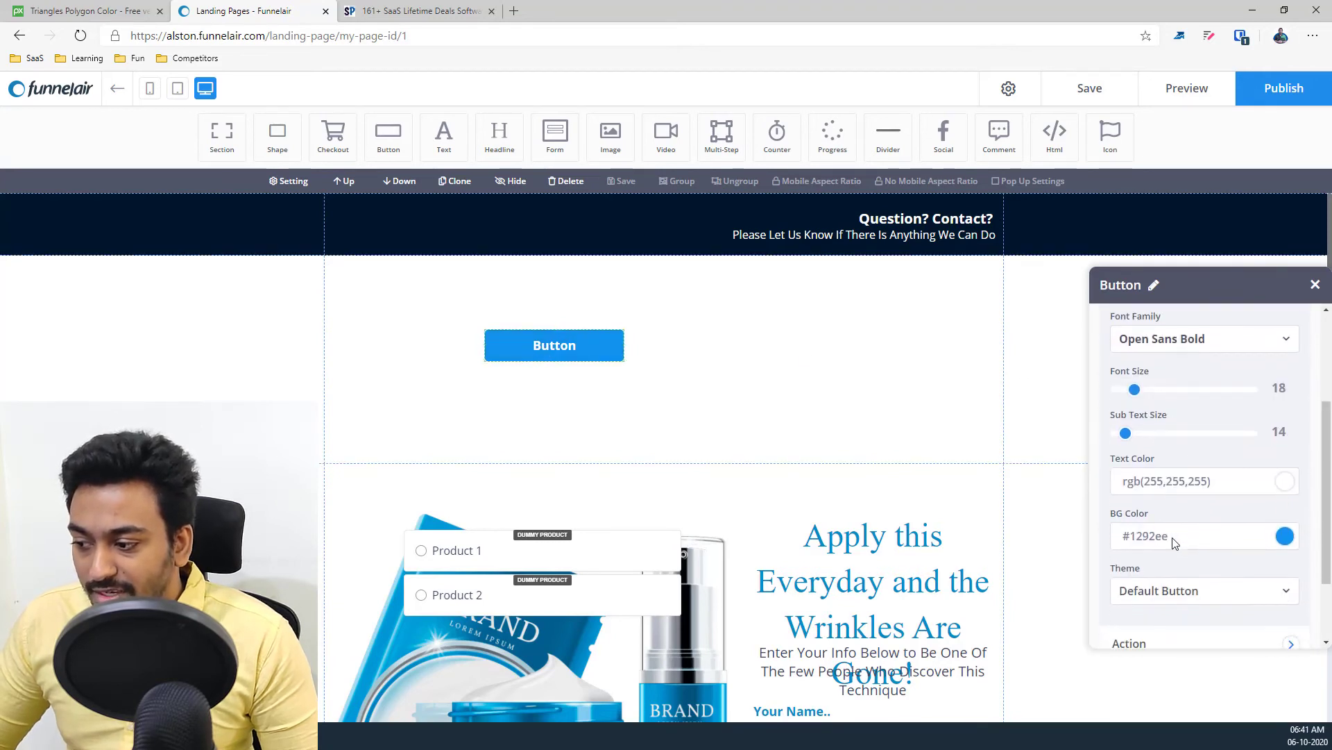
click(1182, 507)
click(1162, 555)
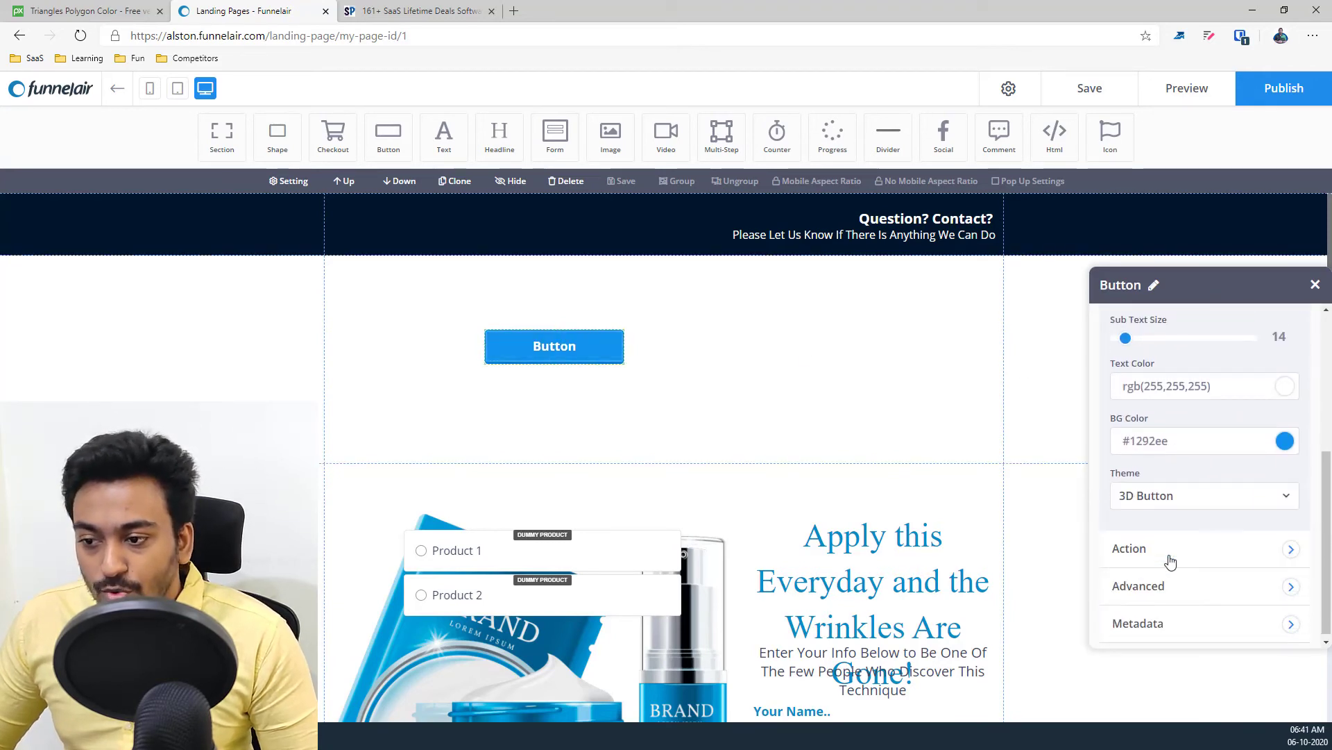
scroll(1168, 543, down, 1)
click(1168, 544)
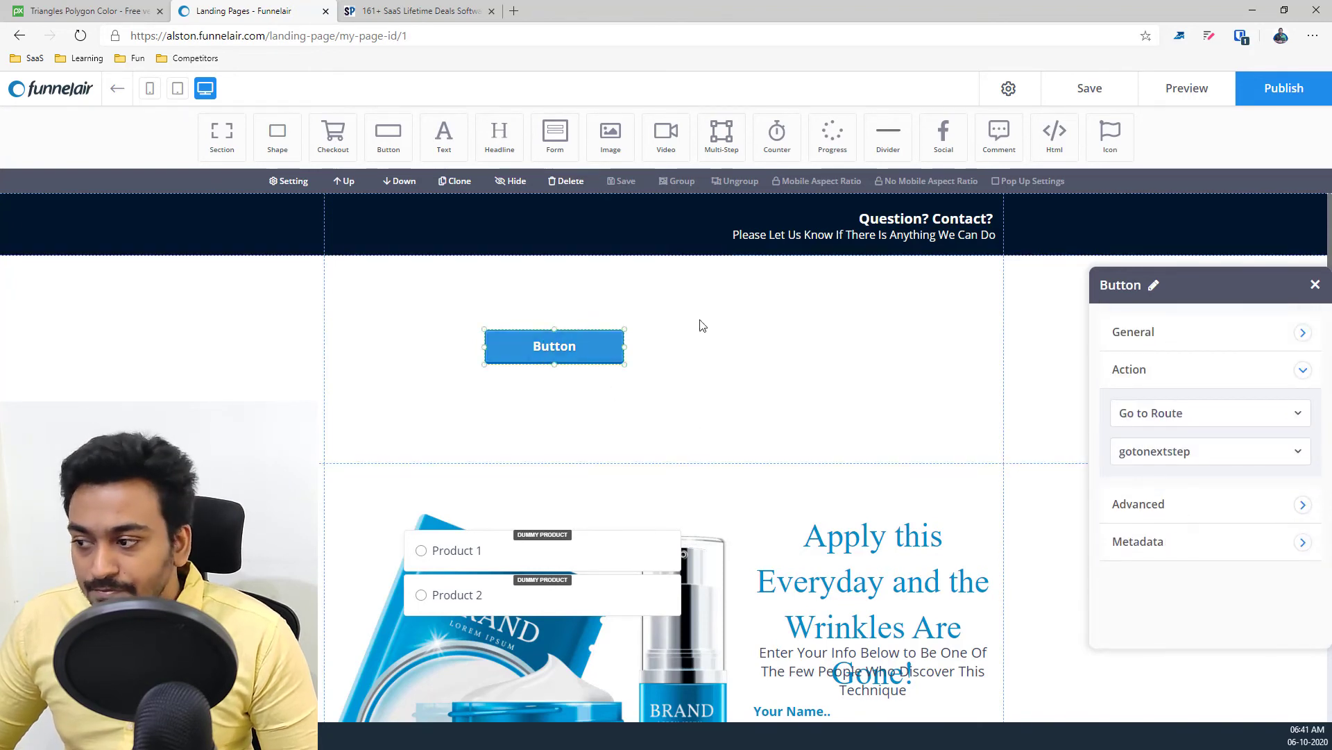
Add a Text block below the button and shift it to the left
click(1315, 285)
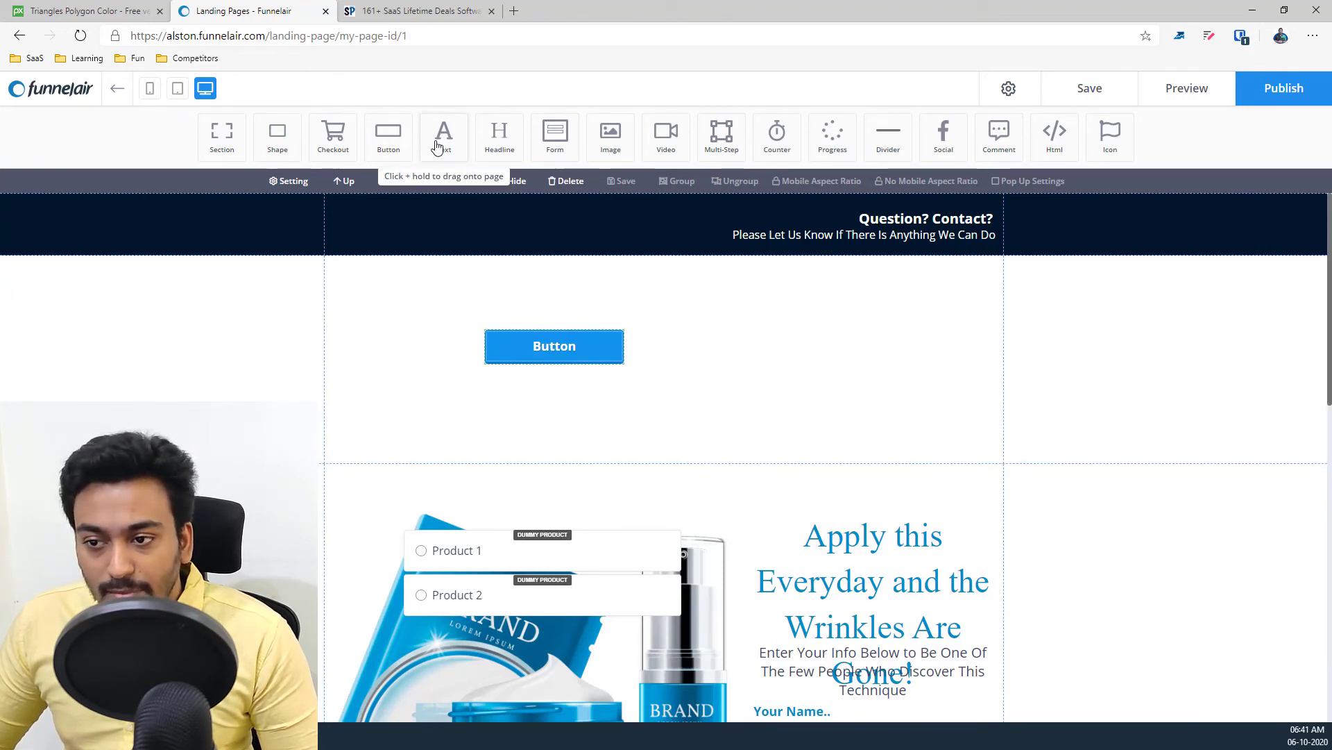
drag(444, 135, 619, 420)
double_click(620, 417)
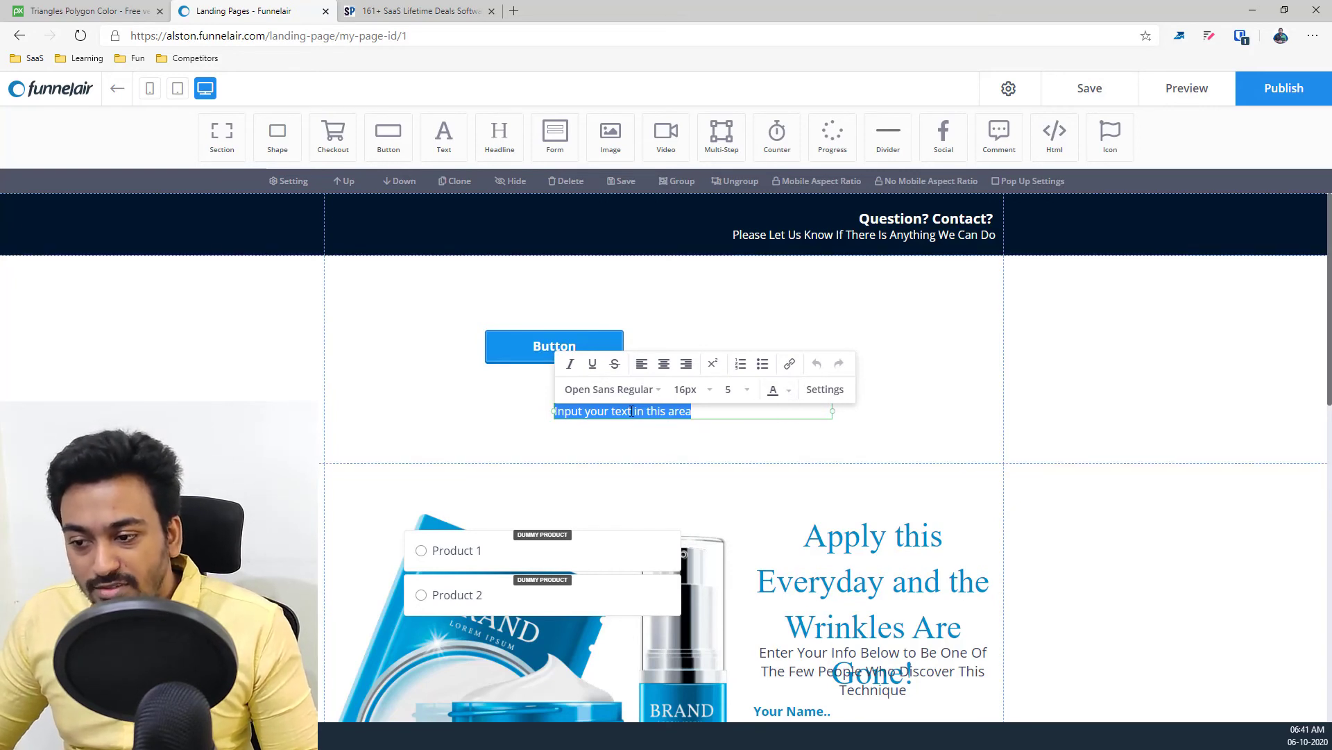
drag(555, 410, 411, 411)
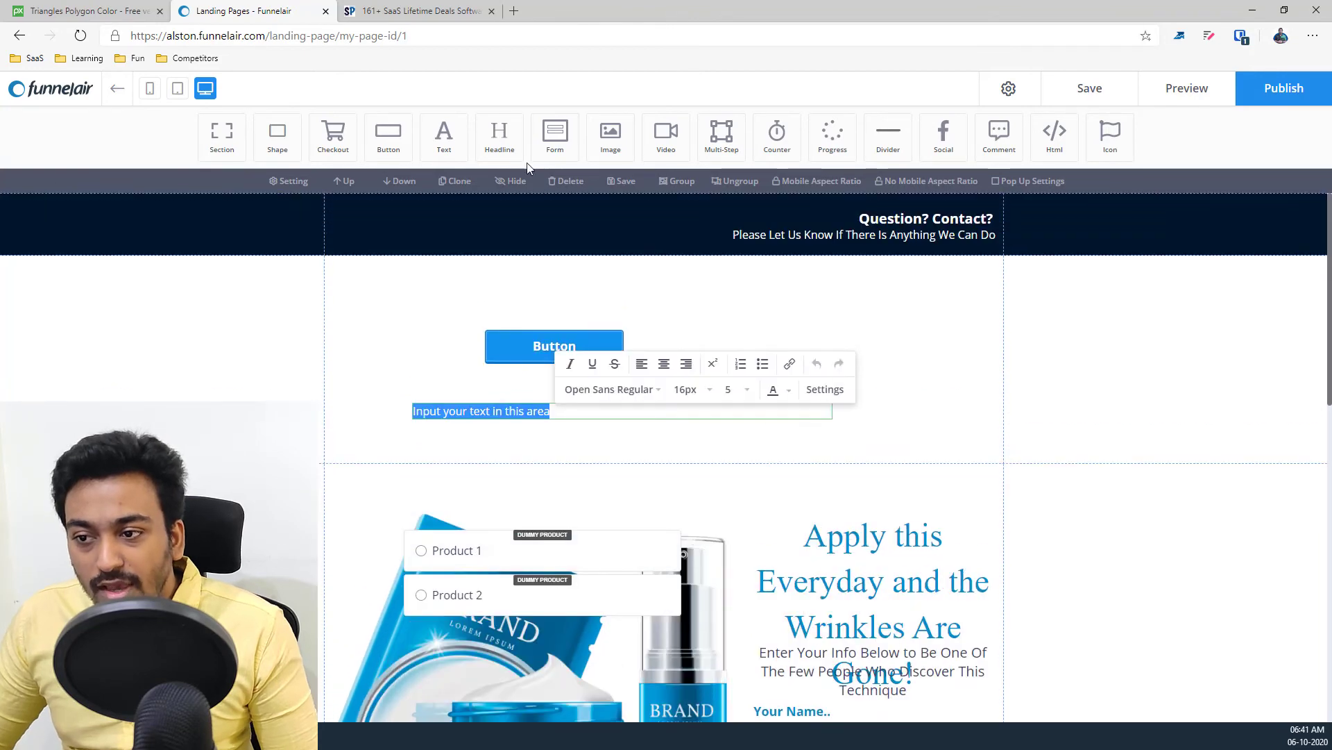
Add a Headline at the section's upper right and check its text colour options
drag(554, 138, 763, 297)
click(798, 309)
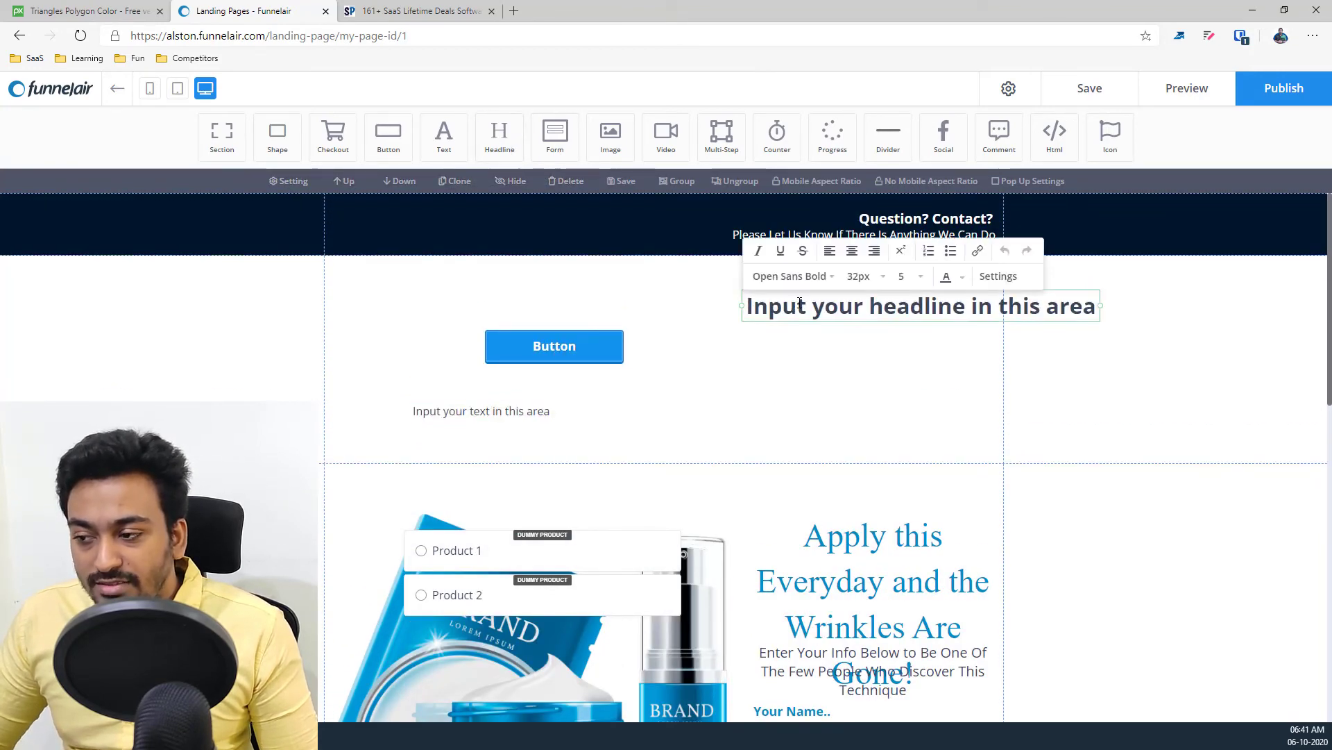
triple_click(961, 308)
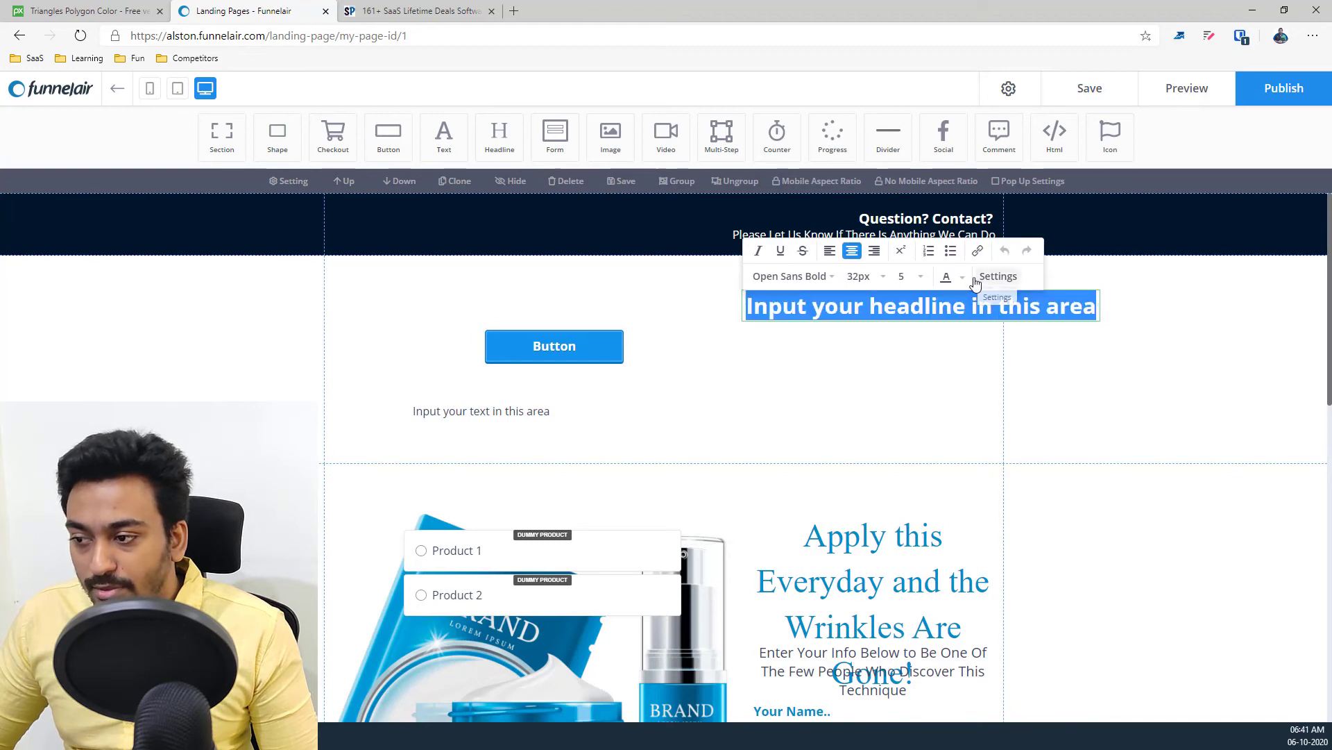
click(962, 276)
click(1029, 278)
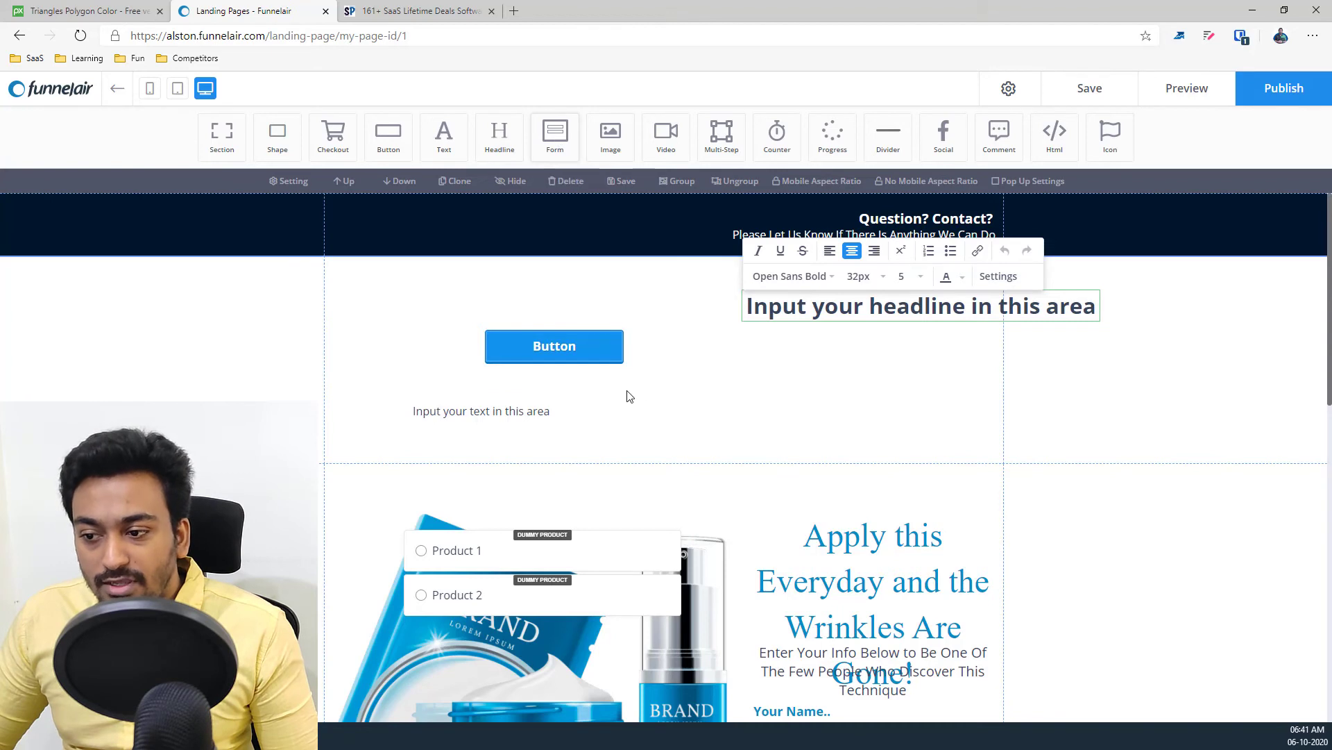
Add an Input field and a Text Area below the text
click(554, 141)
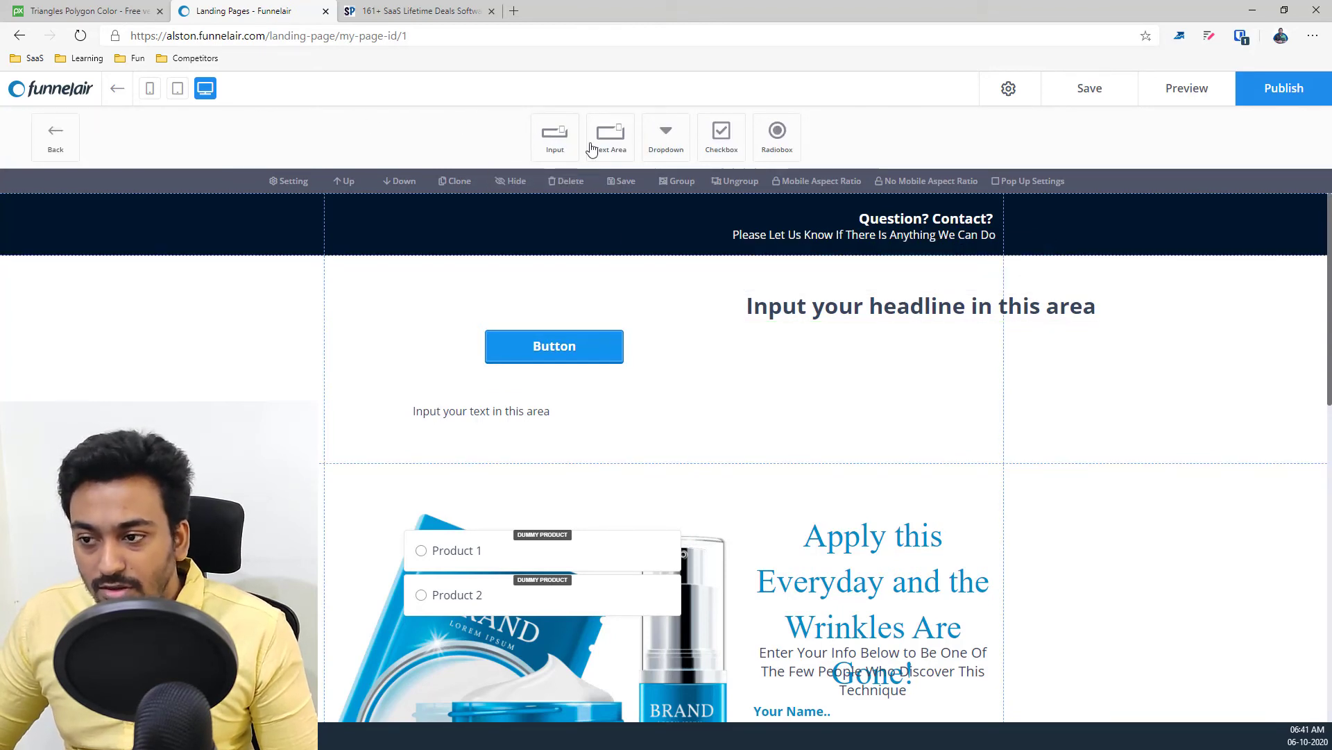
drag(552, 141, 499, 421)
drag(611, 136, 674, 451)
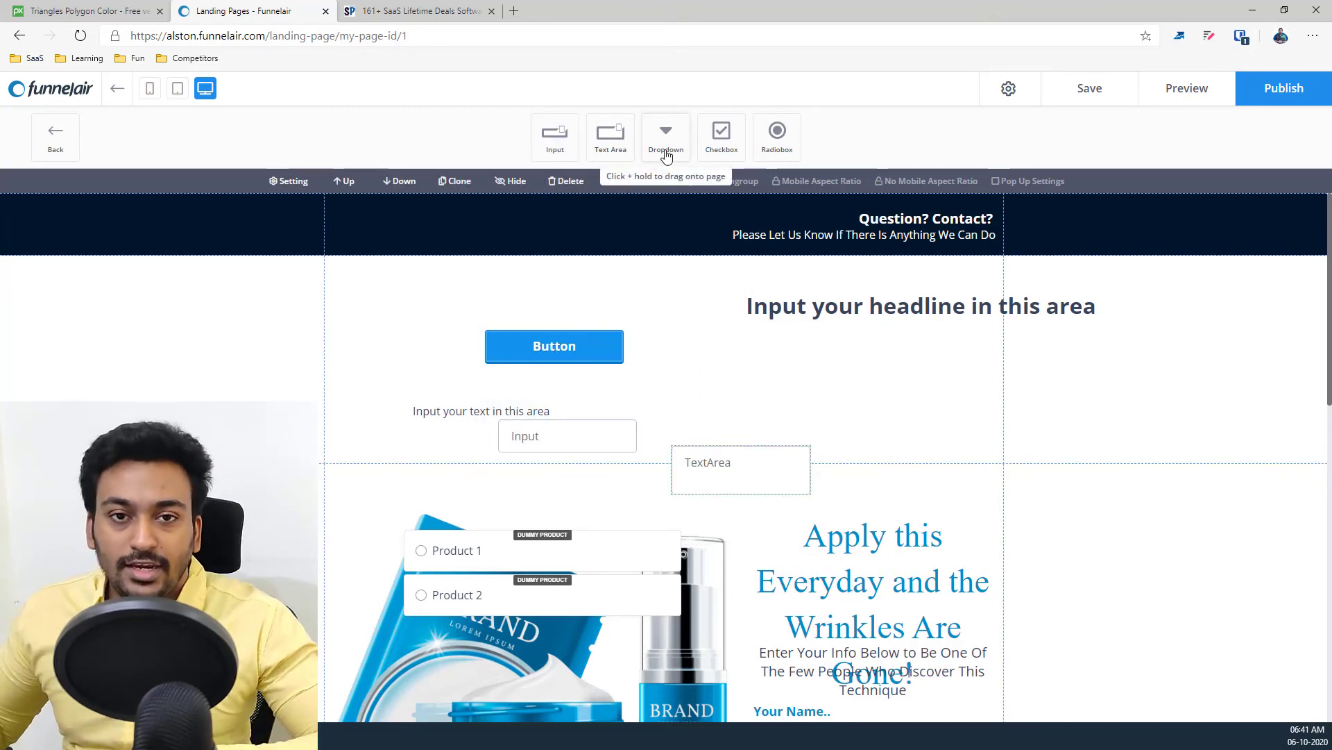
click(48, 147)
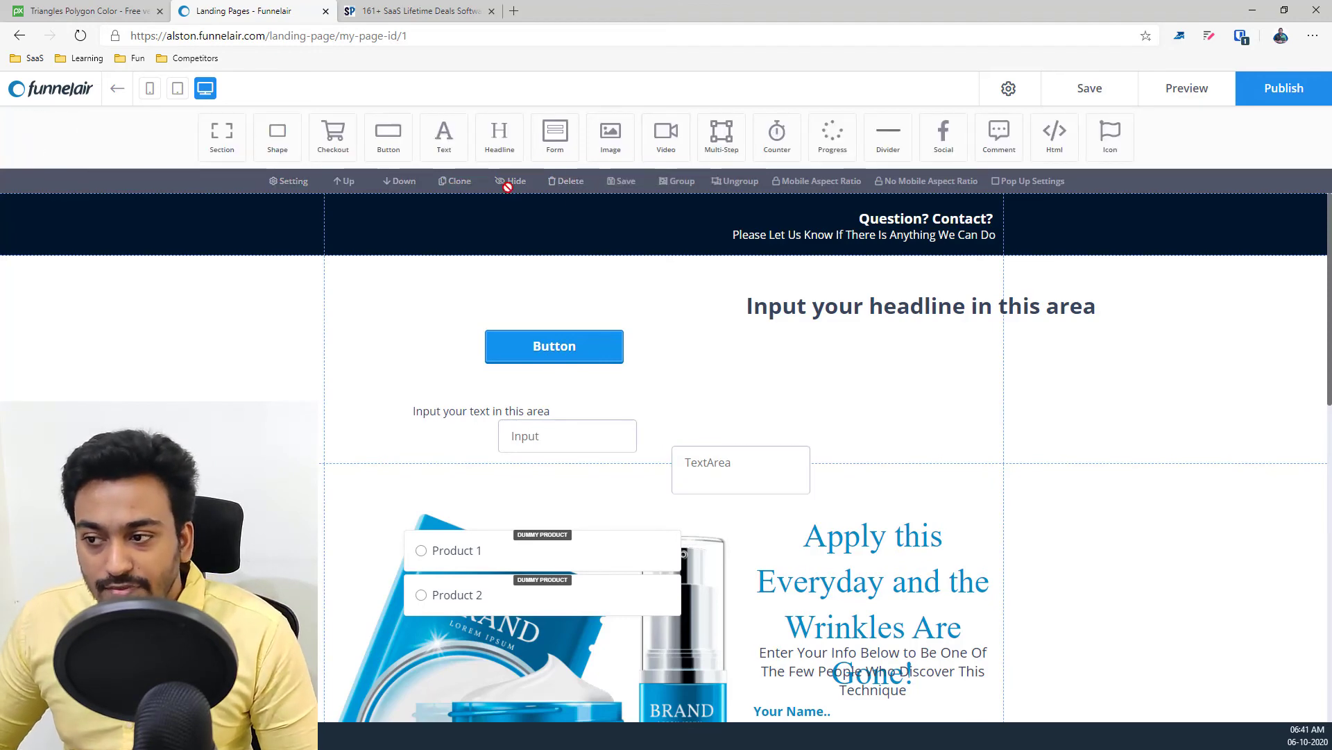
Add an image placeholder and browse free stock images without choosing one
drag(611, 135, 473, 297)
double_click(505, 310)
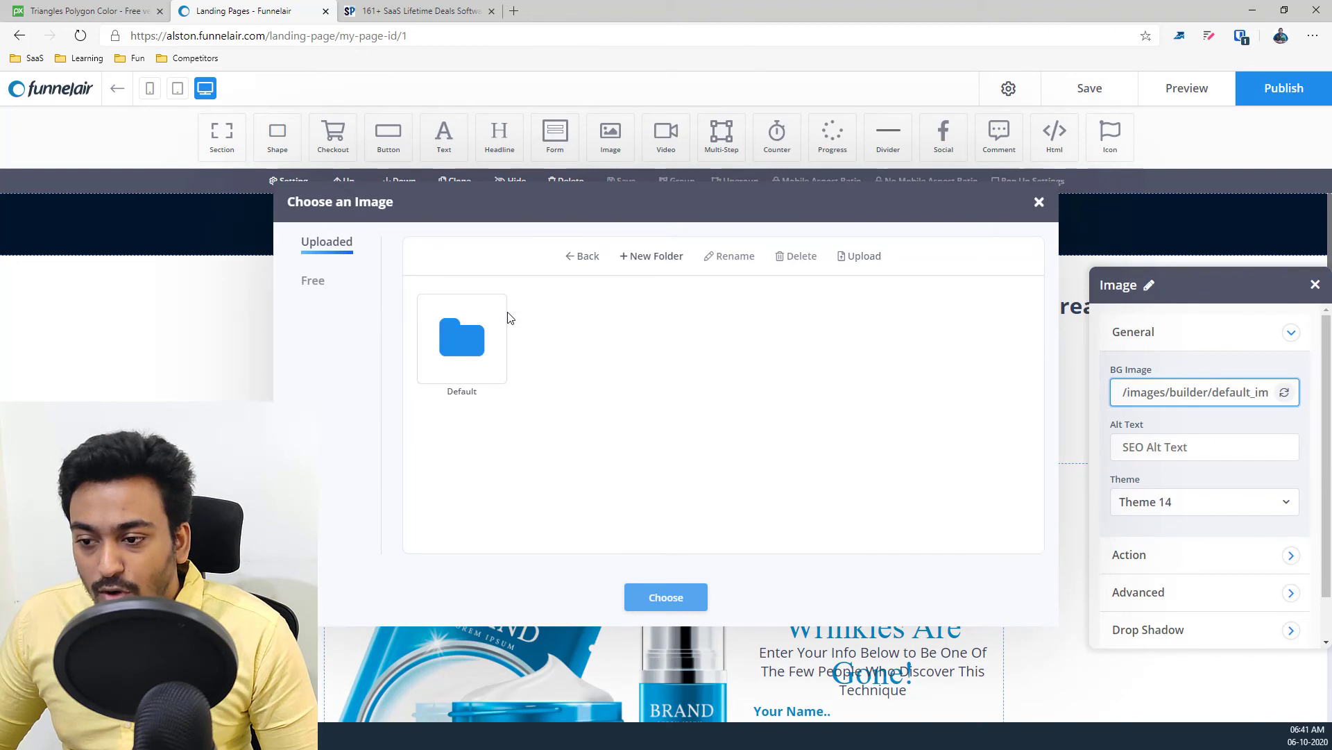
click(322, 281)
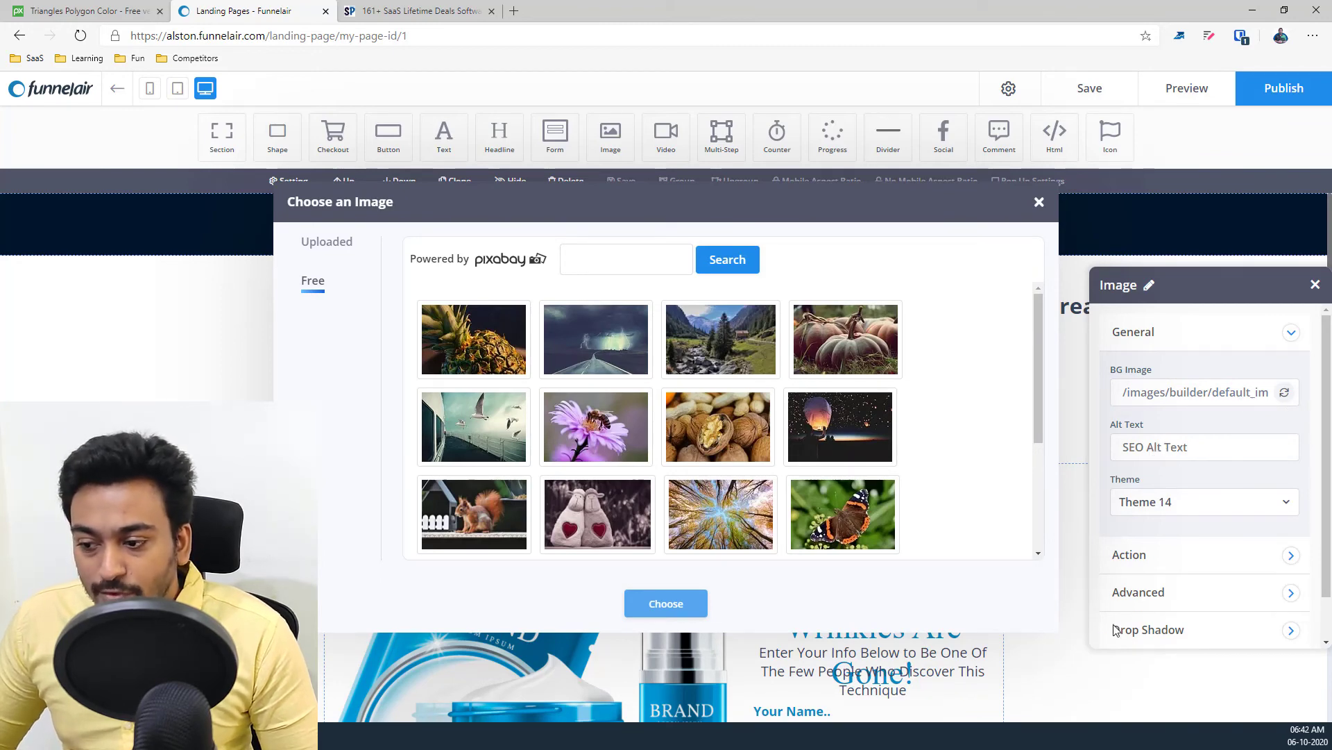
click(1039, 202)
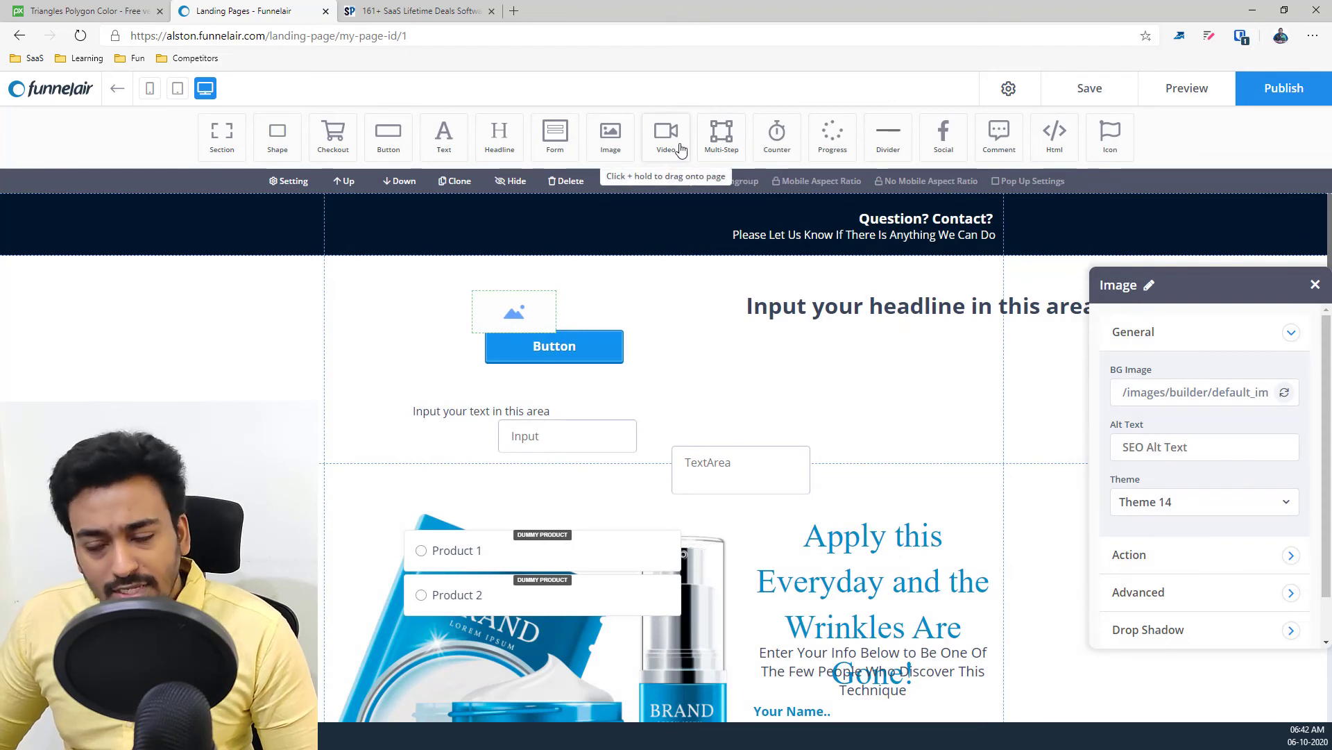
Add a Multi-Step box, move it up into the top section and review its settings
drag(721, 136, 680, 355)
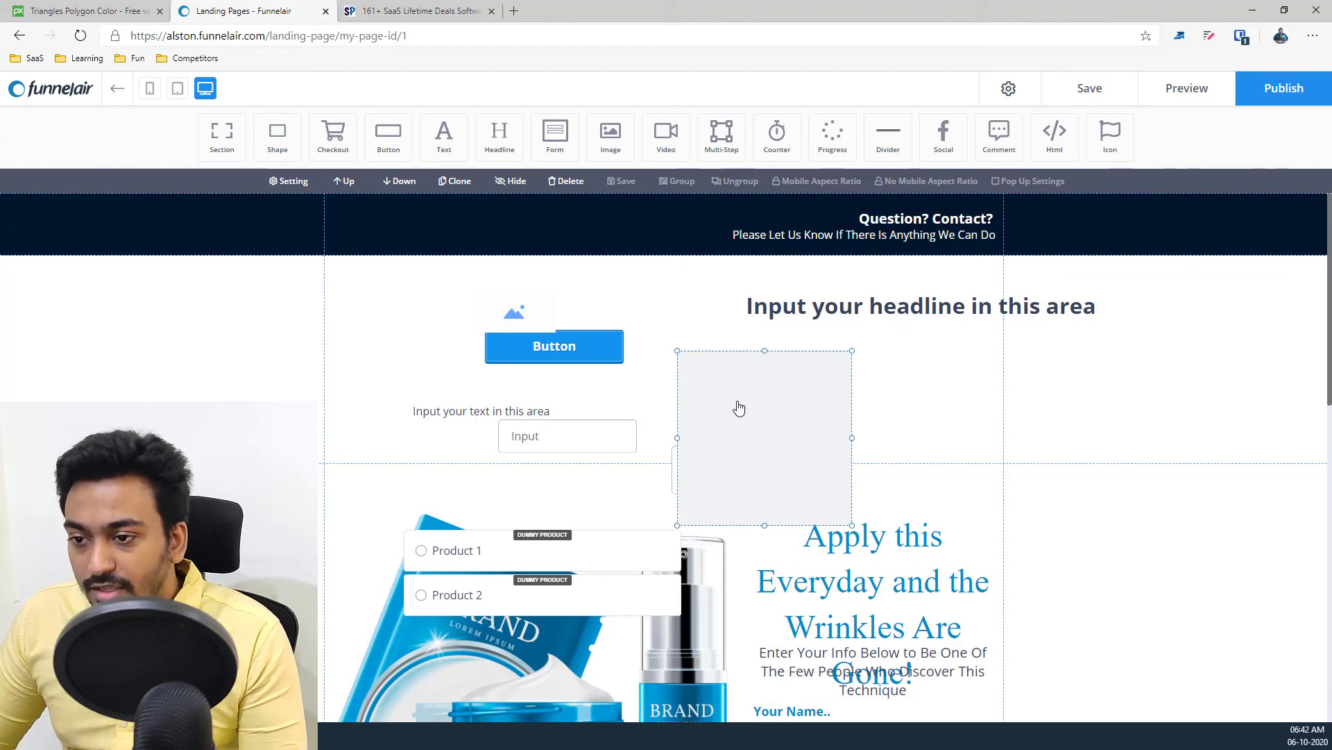
drag(739, 408, 604, 347)
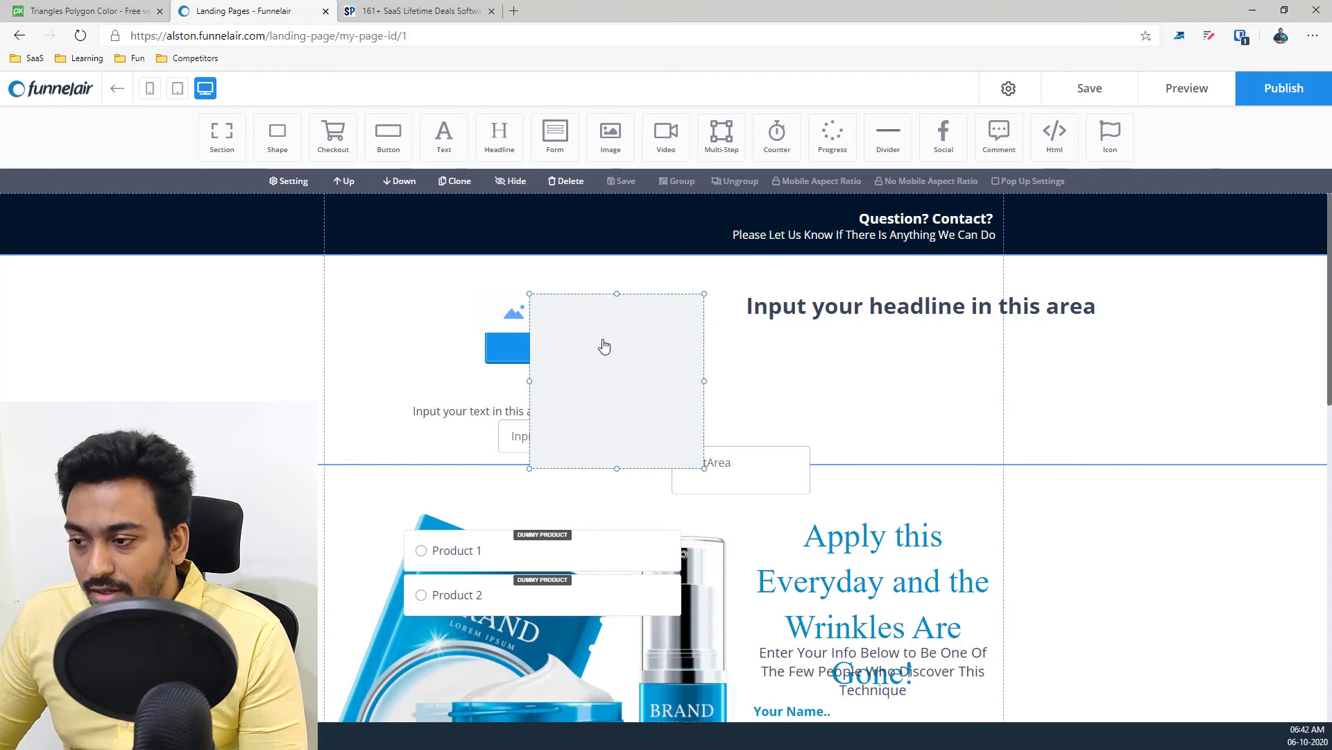
click(605, 347)
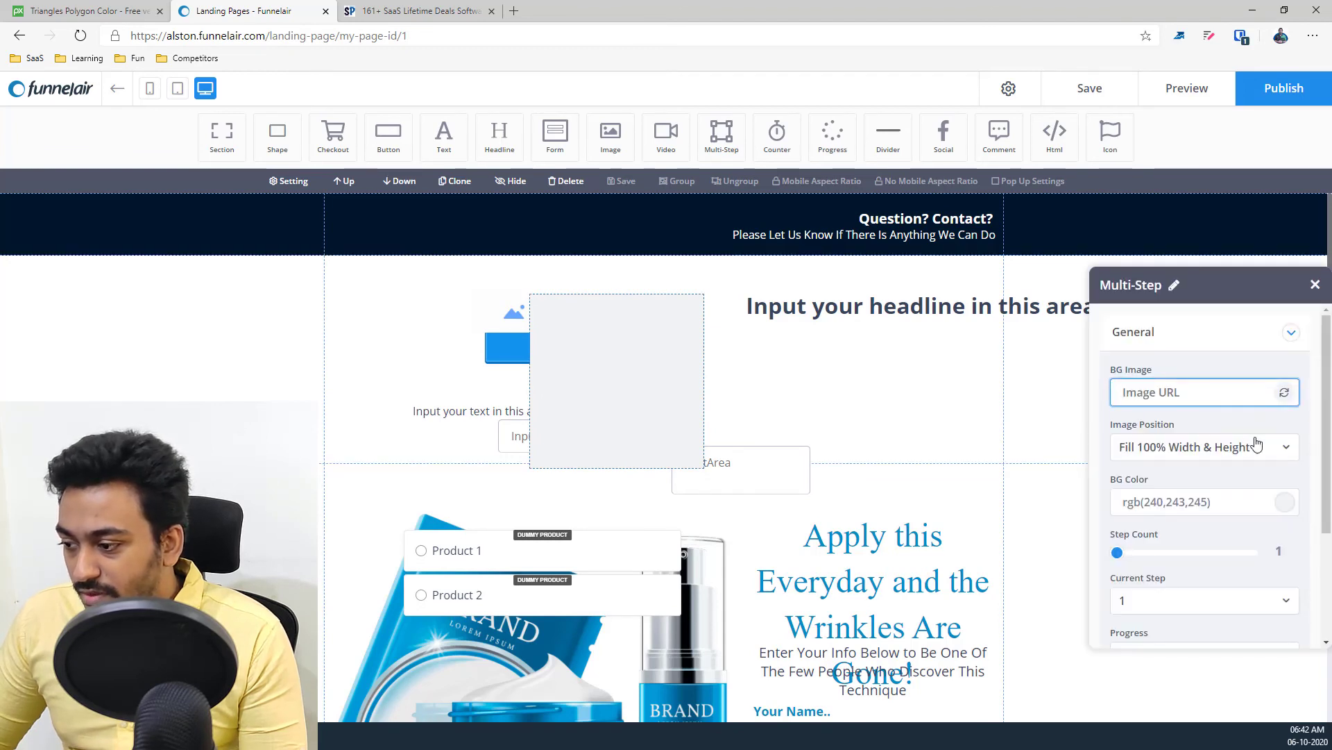
scroll(1255, 440, down, 3)
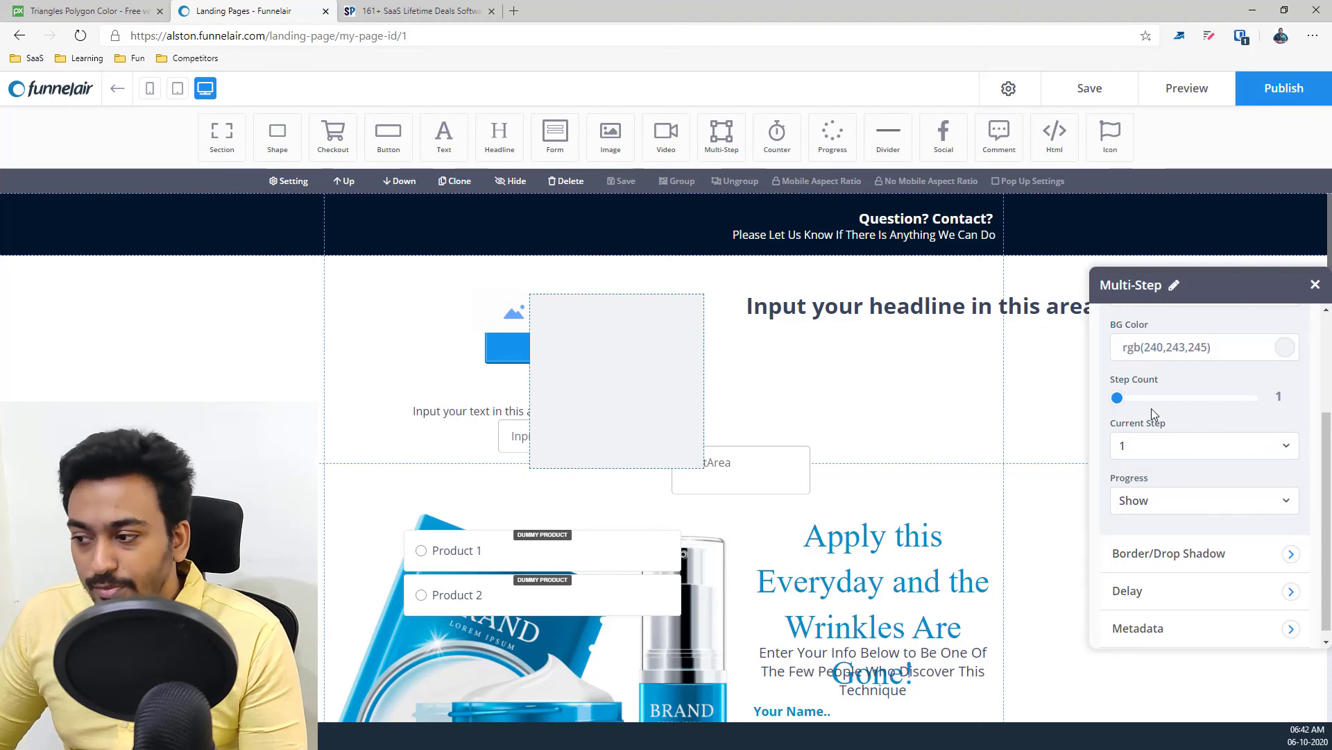
click(571, 393)
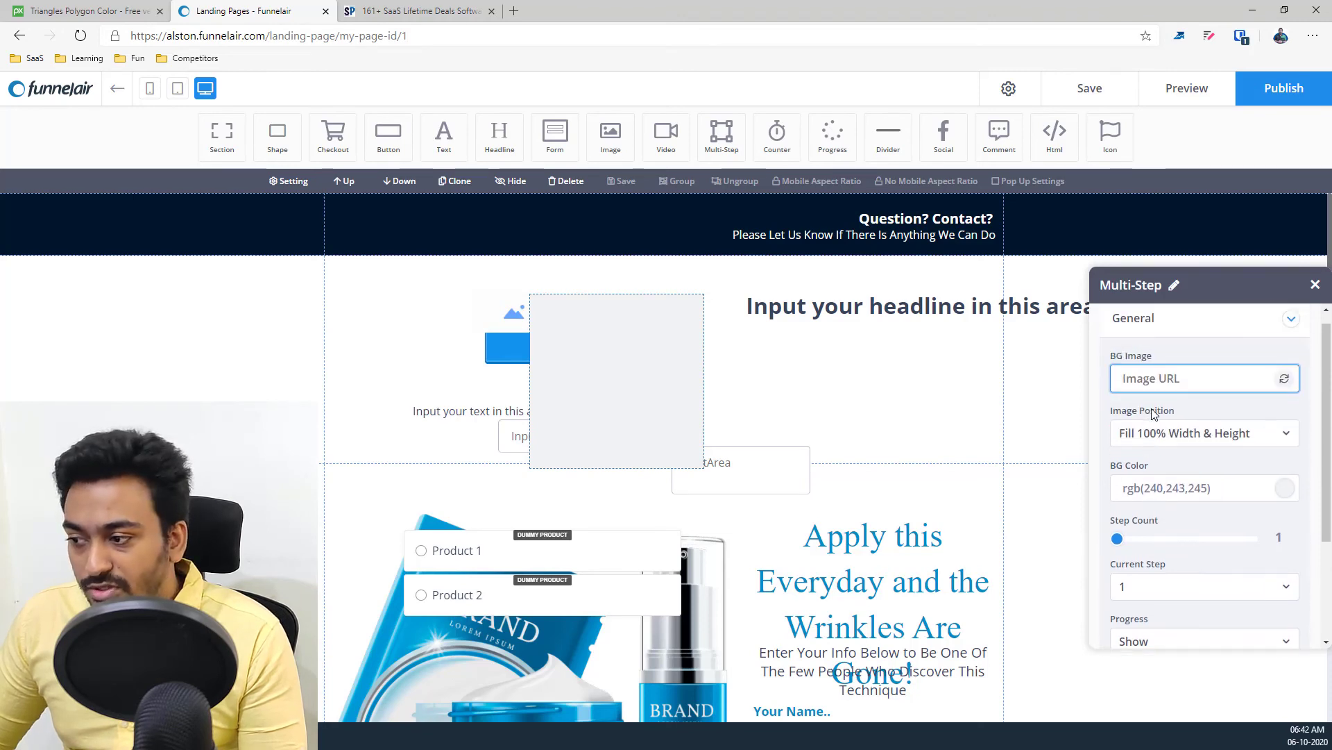
click(1315, 287)
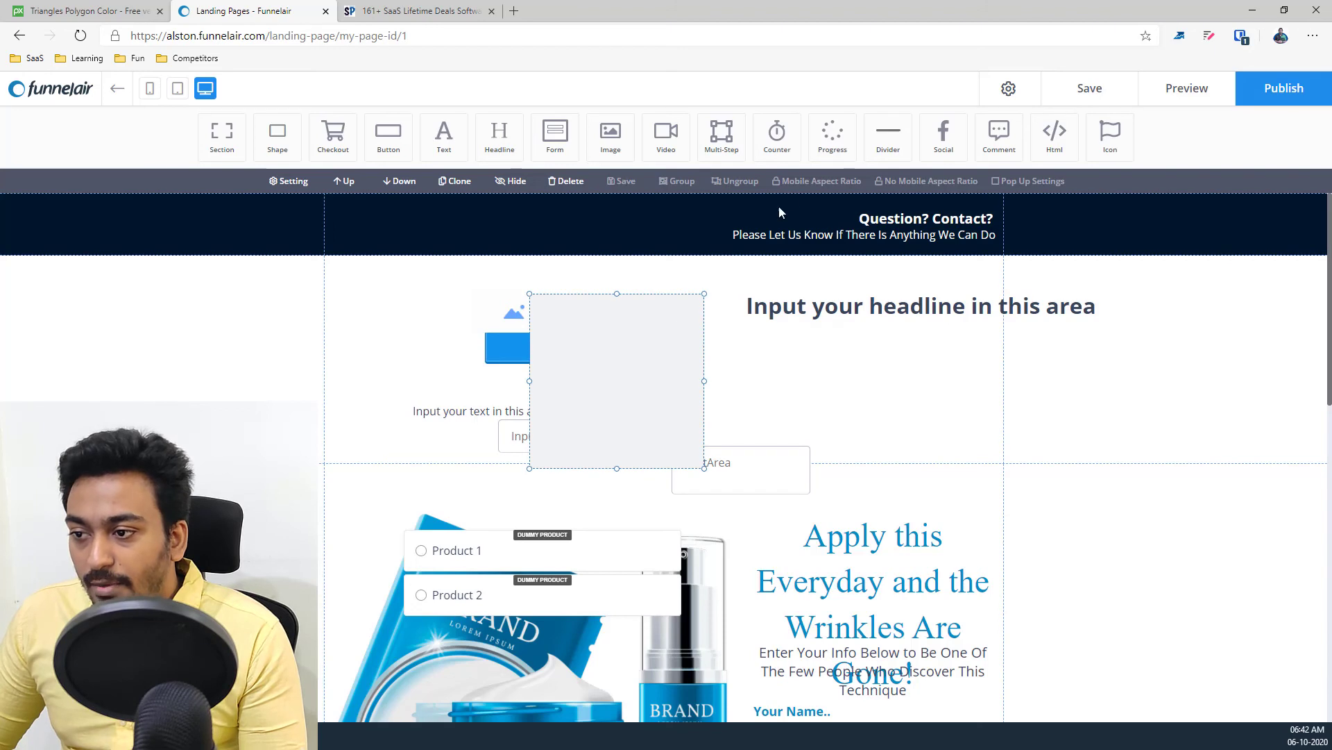
Add a countdown timer below the headline, a progress bar and social share icons
drag(780, 146, 811, 363)
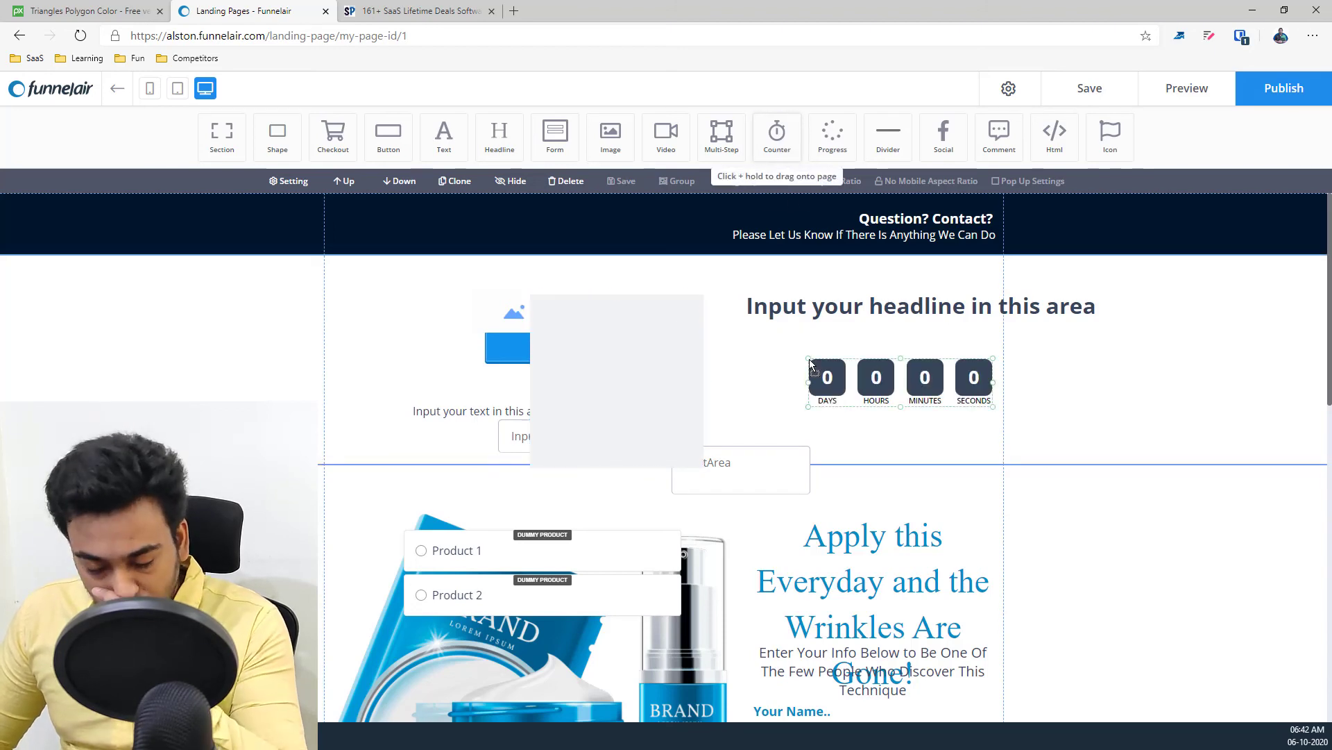
click(834, 385)
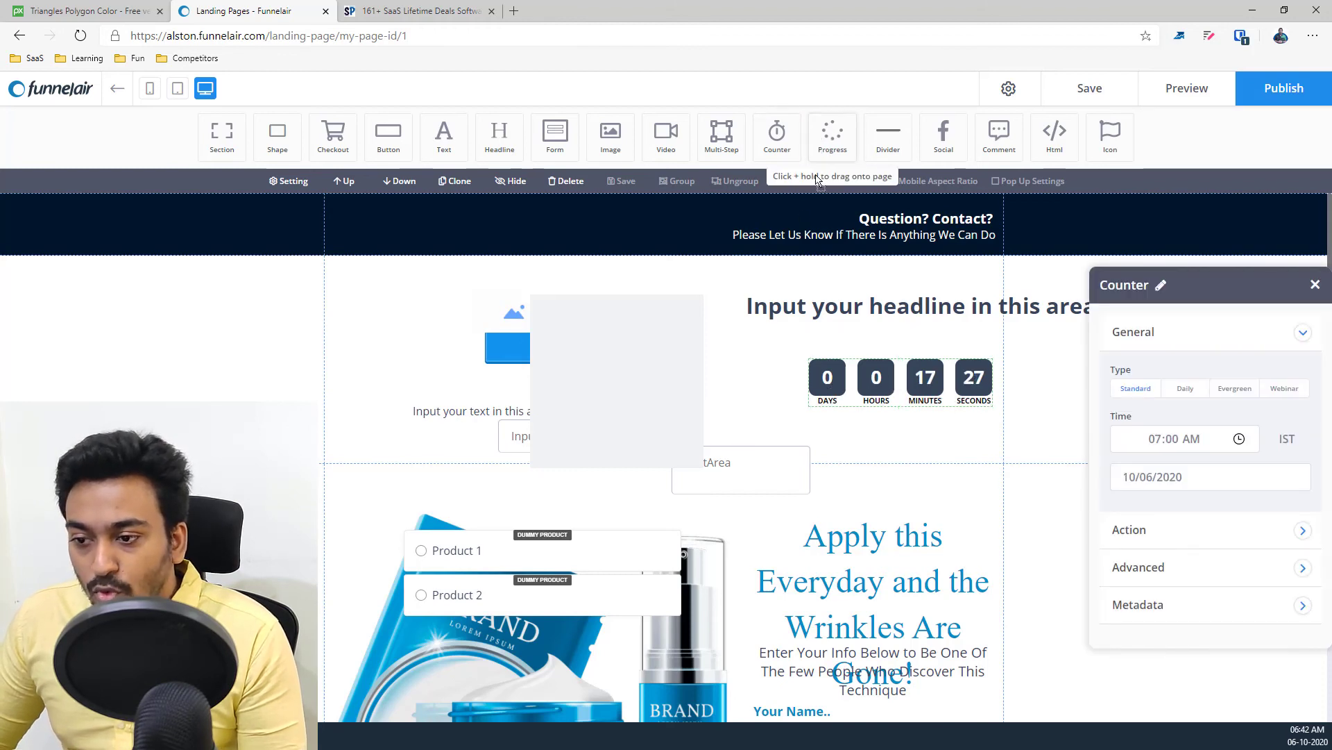
drag(833, 134, 341, 312)
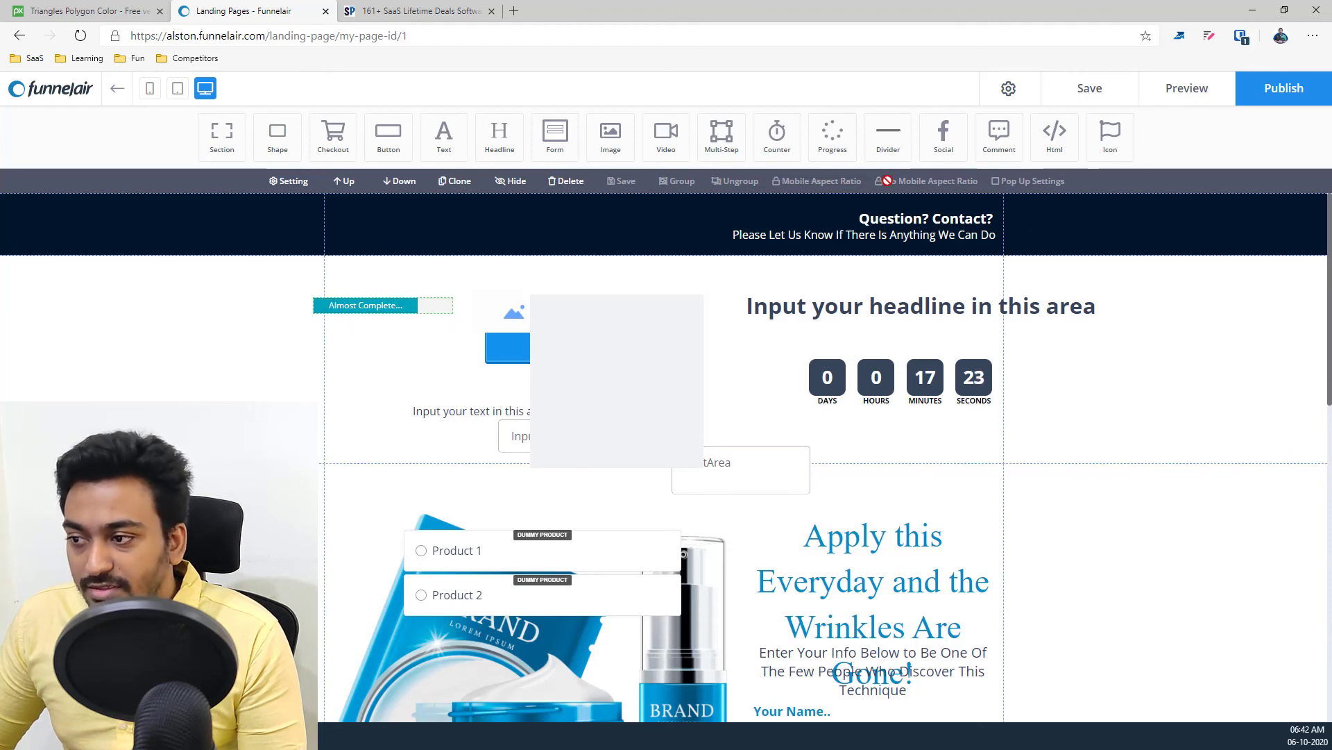
drag(943, 138, 923, 546)
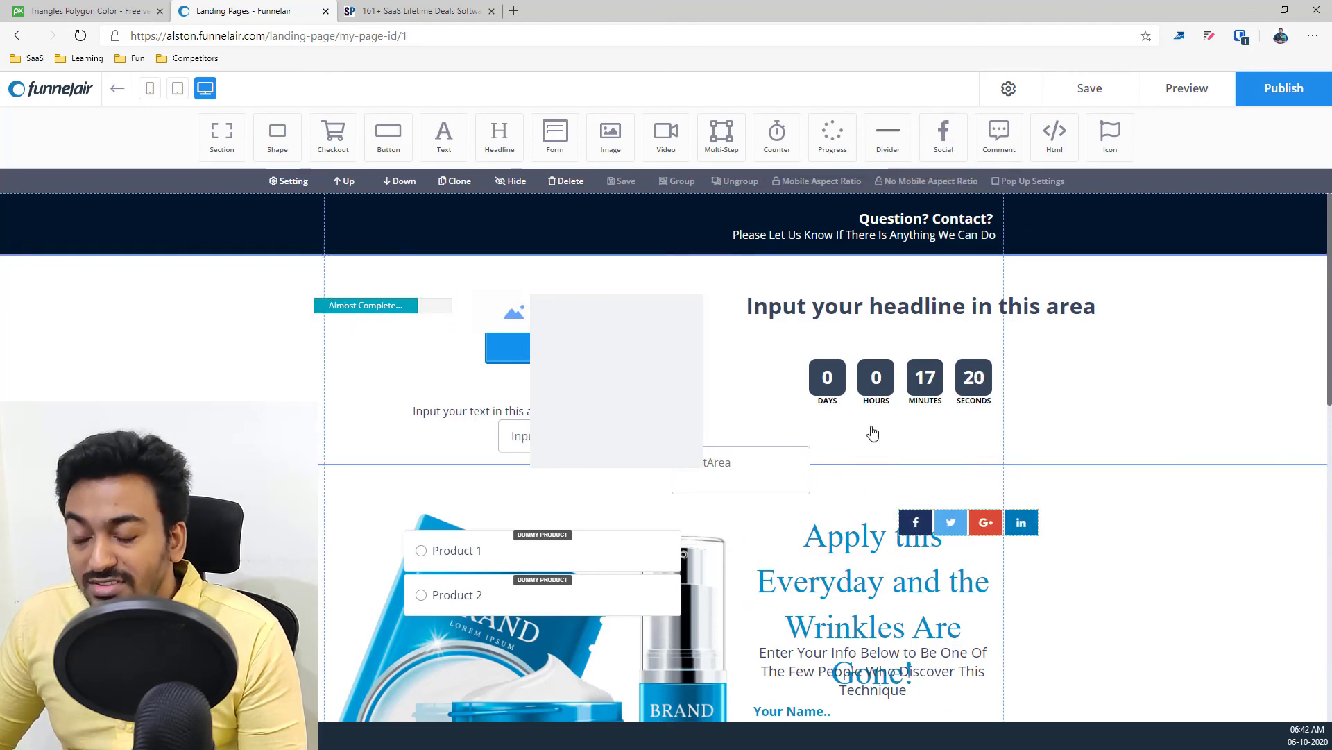
Add a comments widget on the left, an HTML code box and a smiley icon
drag(994, 154, 694, 409)
drag(805, 423, 320, 370)
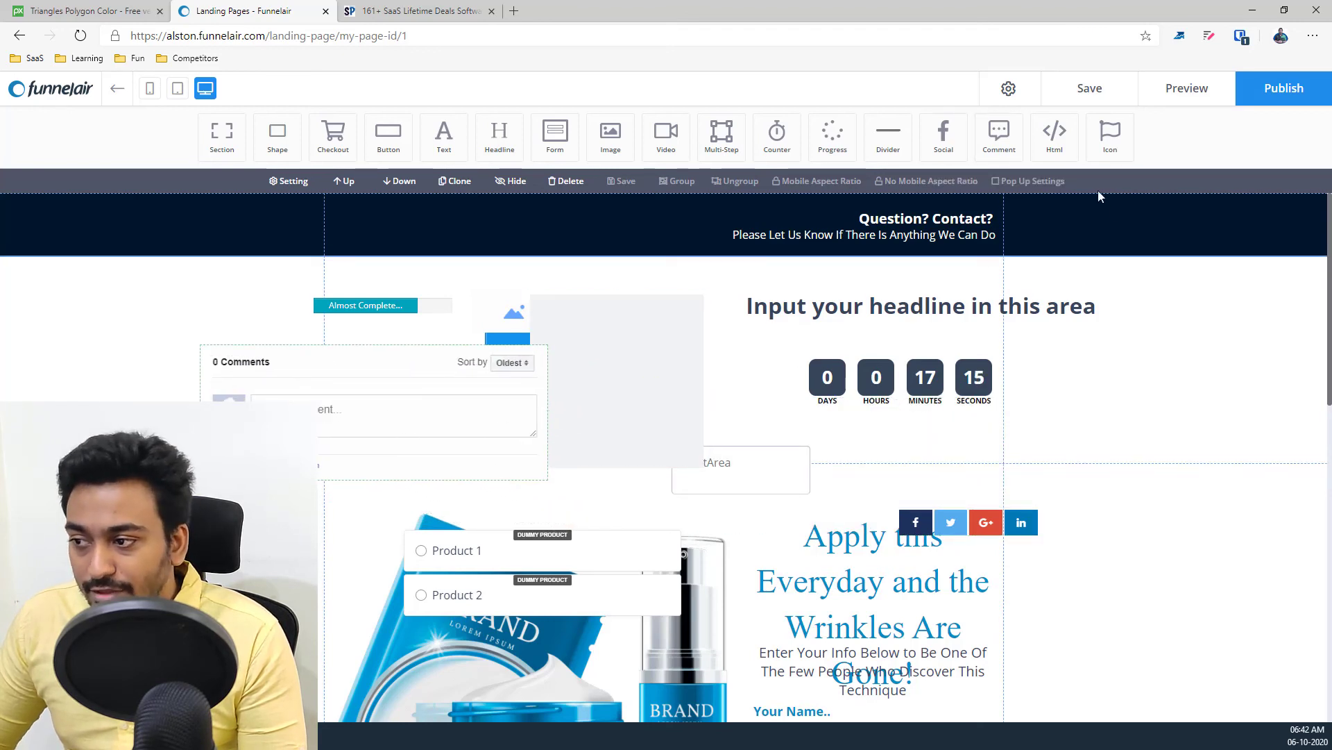
drag(1051, 153, 774, 279)
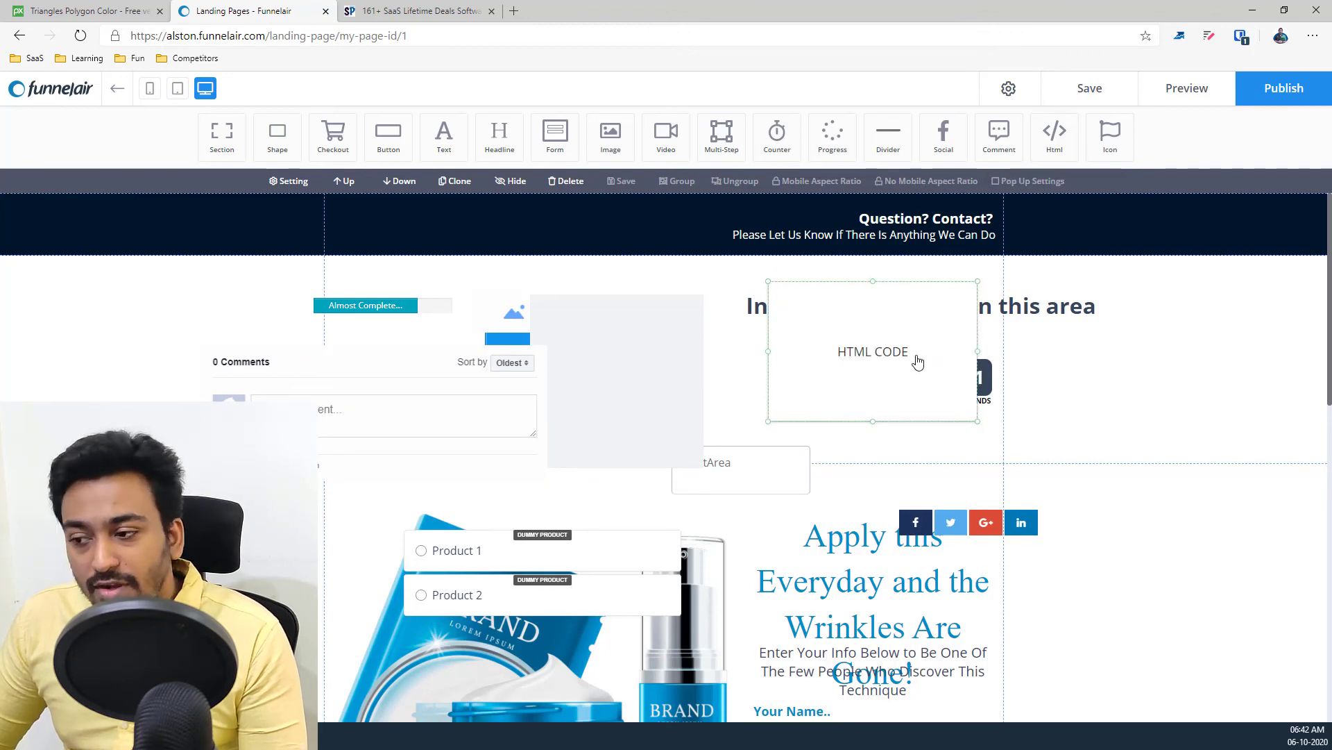
double_click(918, 362)
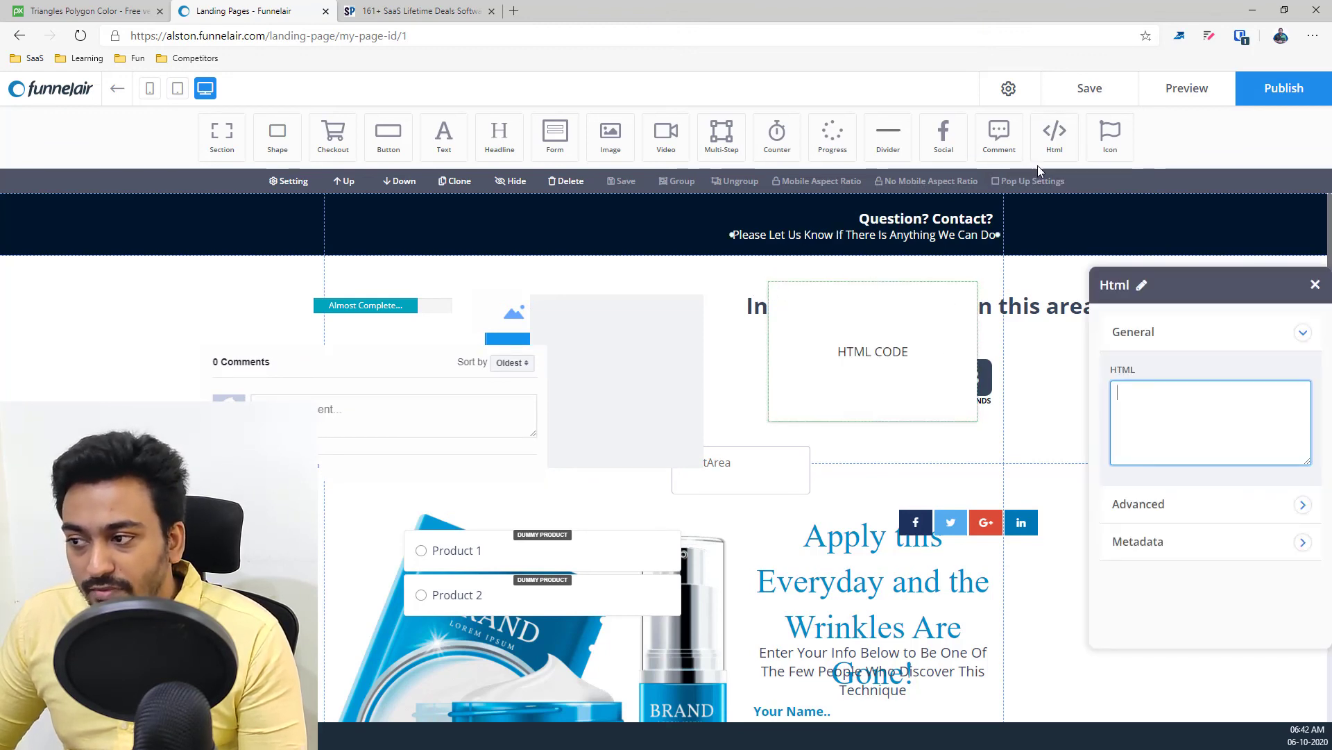
drag(1112, 143, 509, 318)
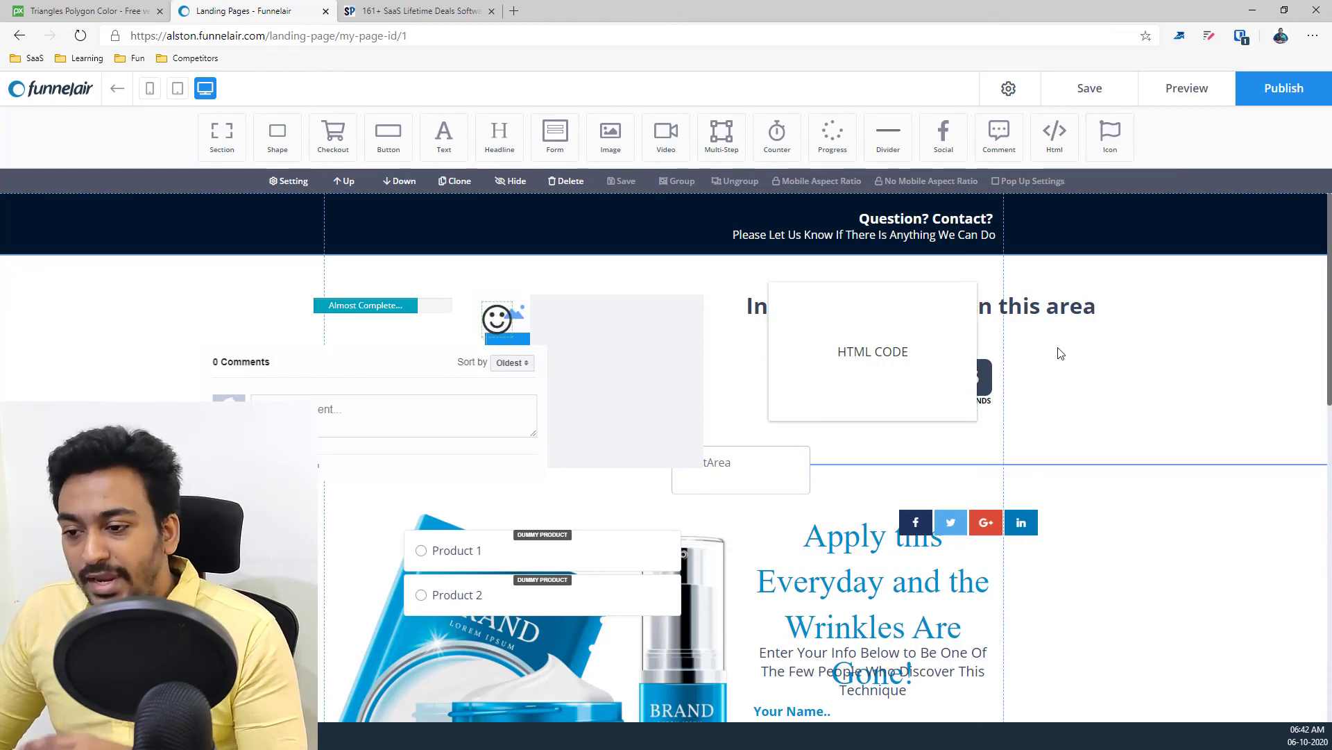
click(493, 320)
double_click(492, 321)
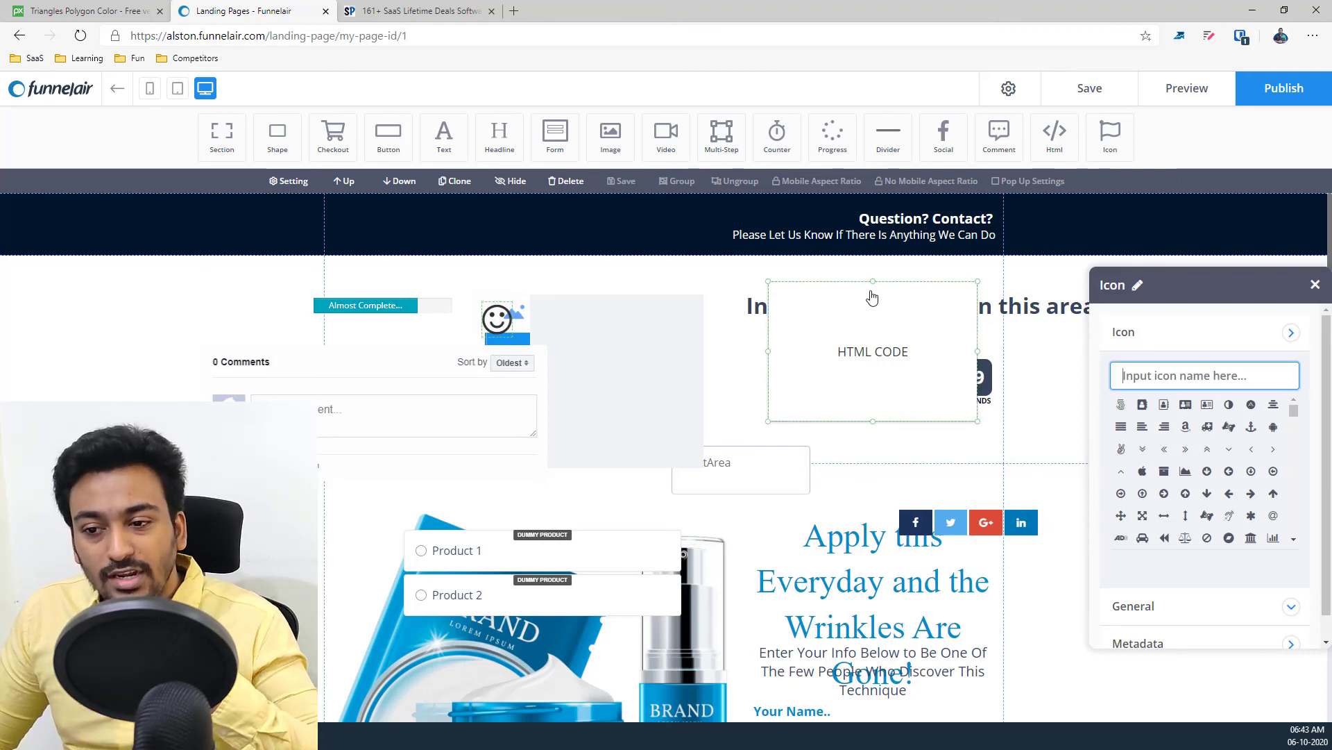
Replace the free-shipping banner heading with 'adadsad'
scroll(867, 295, down, 5)
scroll(867, 295, down, 3)
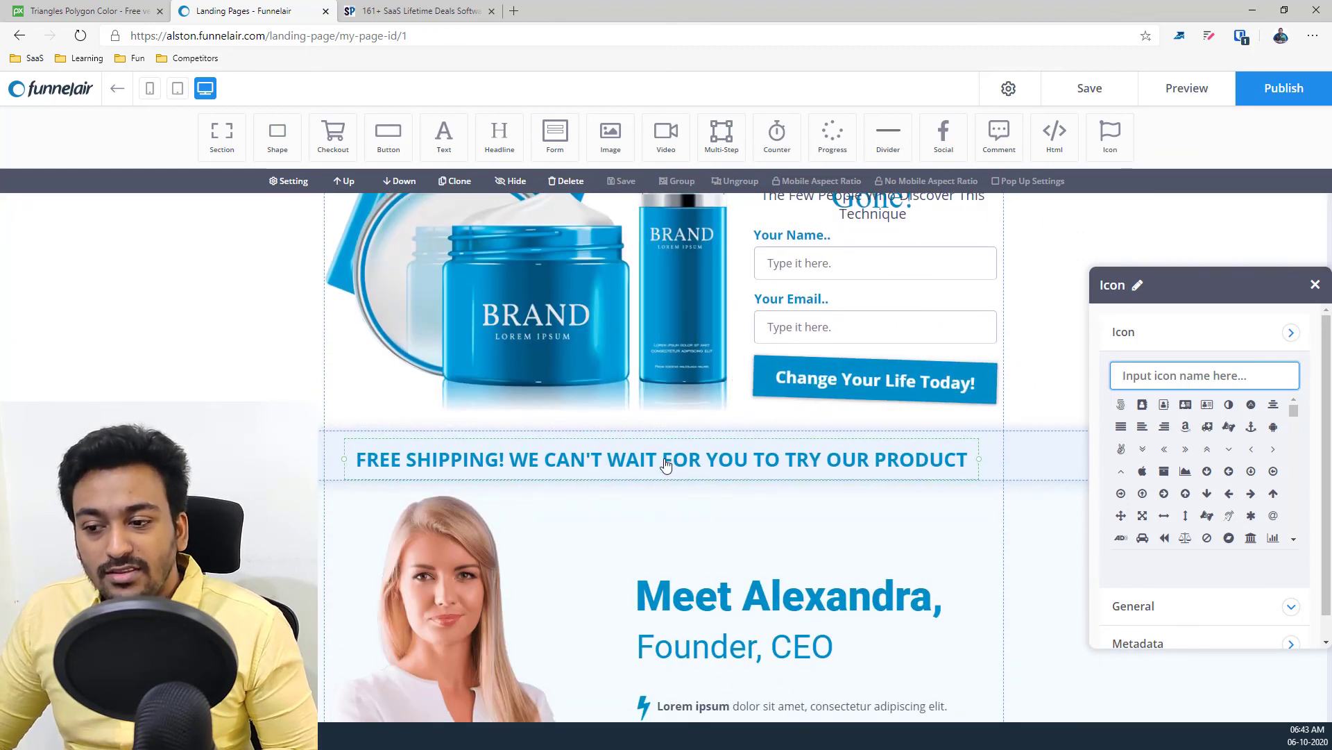
click(665, 461)
double_click(665, 459)
text(adad)
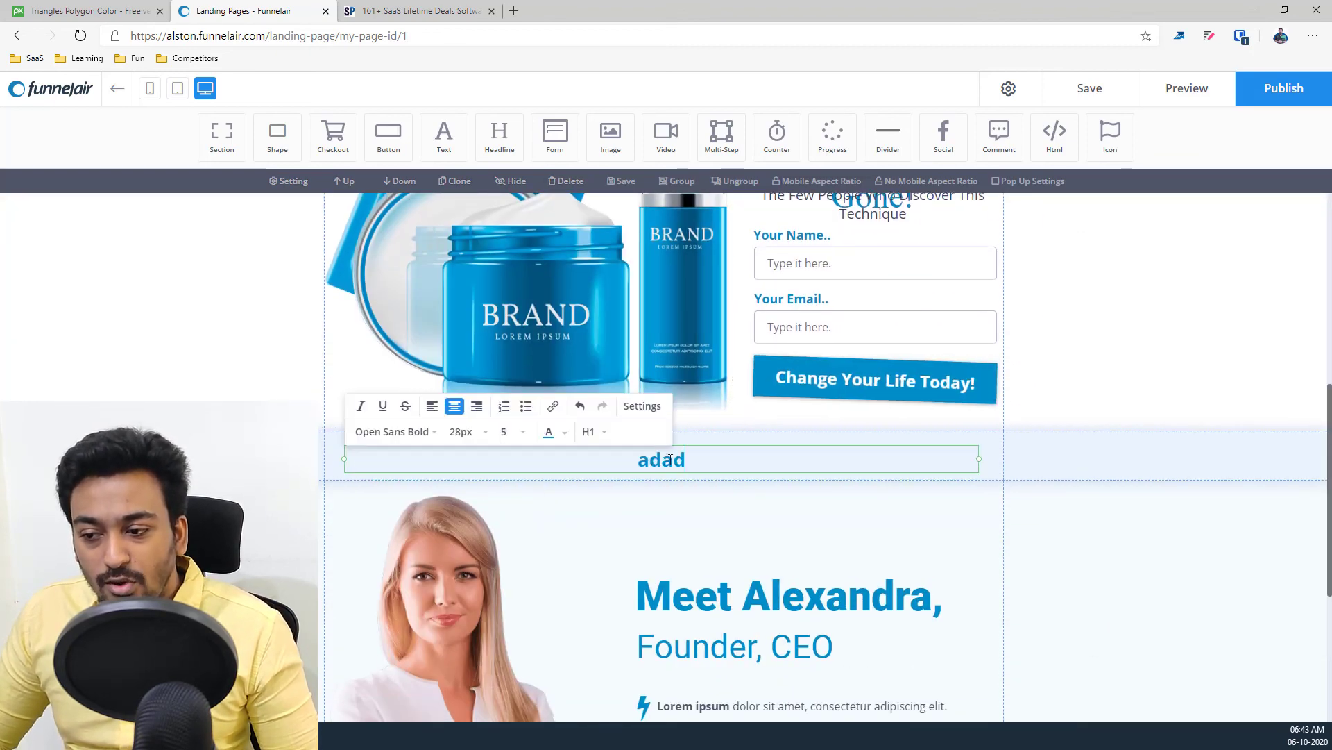
text(sad)
Open the founder photo's image settings and copy the SaaS Pirate illustration's image link
scroll(1089, 502, down, 2)
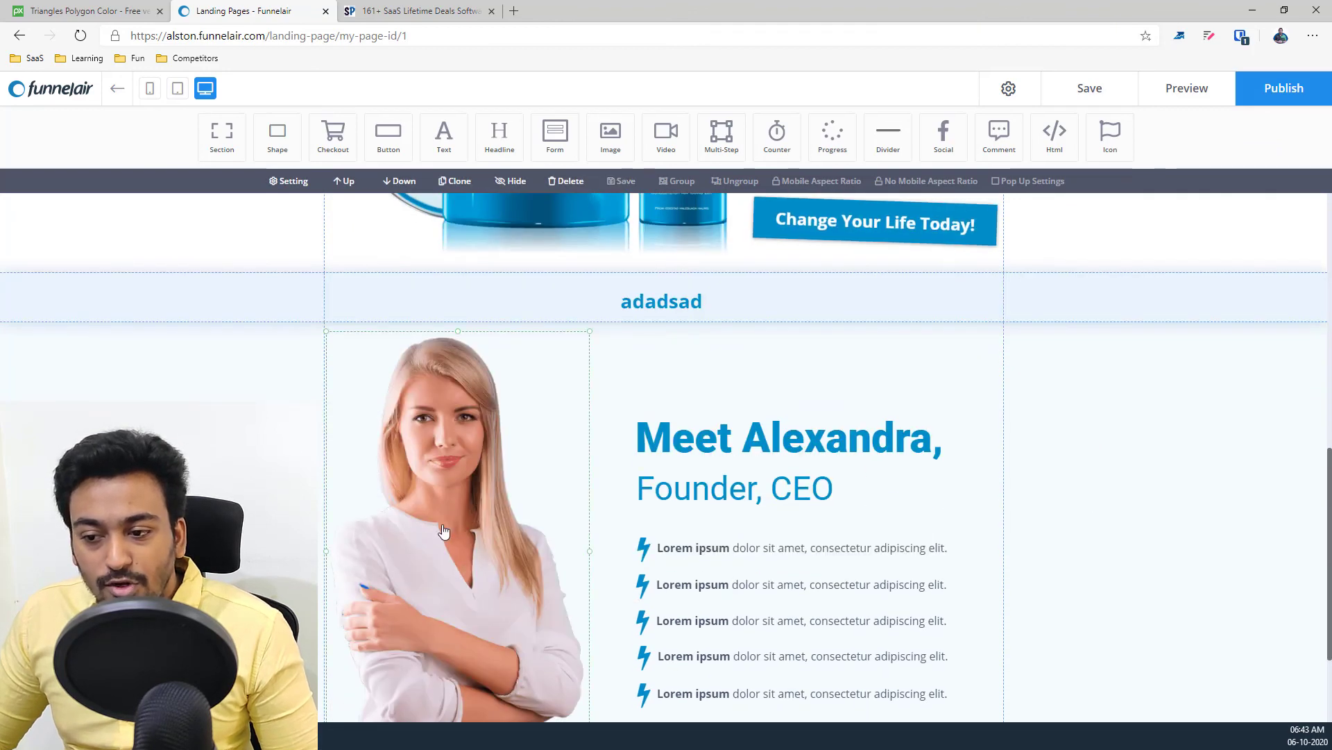
click(444, 531)
click(444, 531)
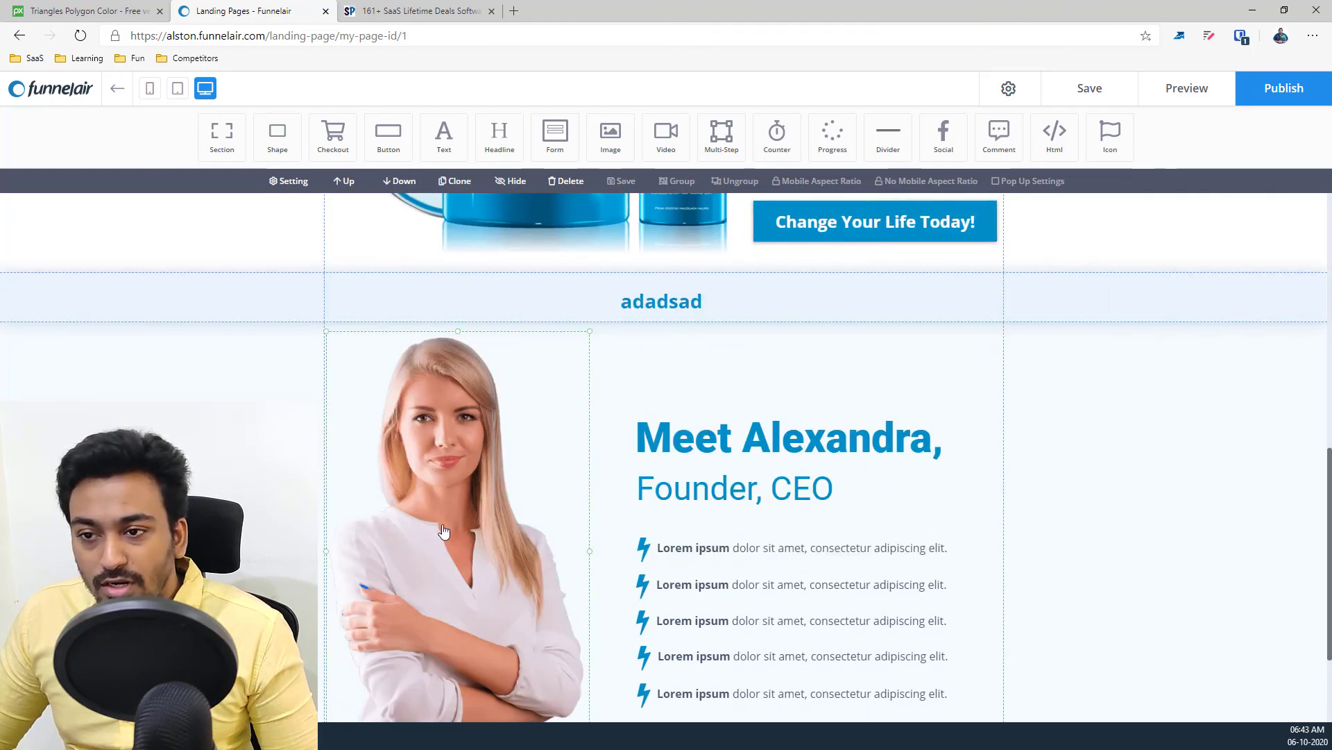
click(408, 259)
click(417, 11)
right_click(929, 331)
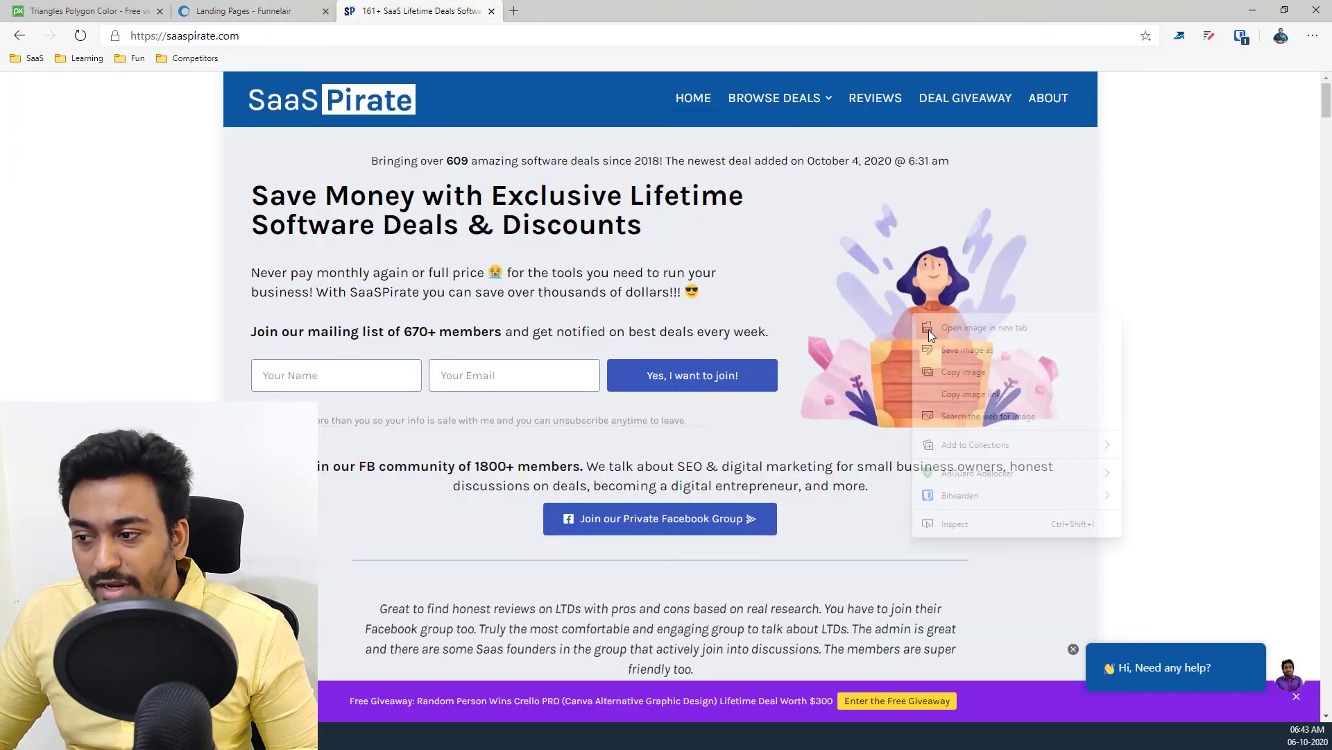
click(972, 393)
key(ctrl+shift+Tab)
Paste the treasure-chest illustration link as the image source, replacing the founder photo, and adjust the image
key(ctrl+v)
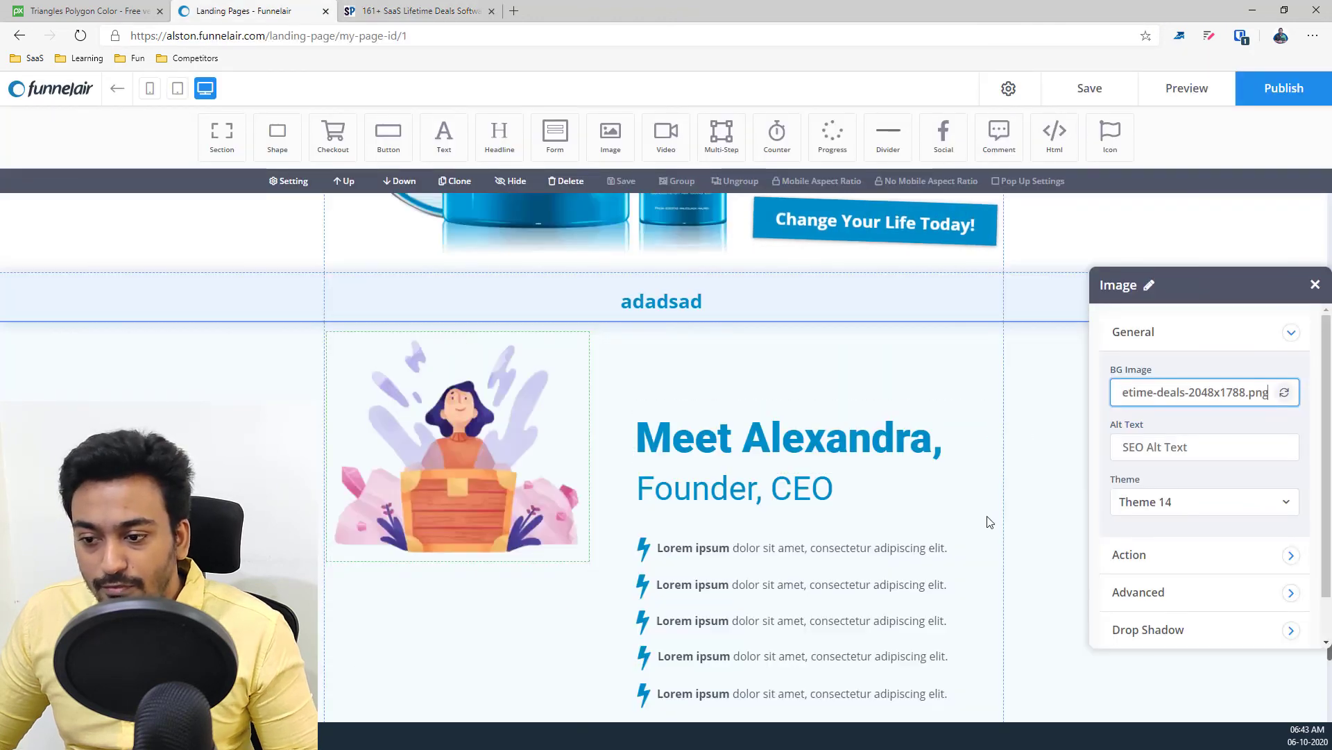
drag(490, 486, 490, 647)
scroll(490, 647, down, 2)
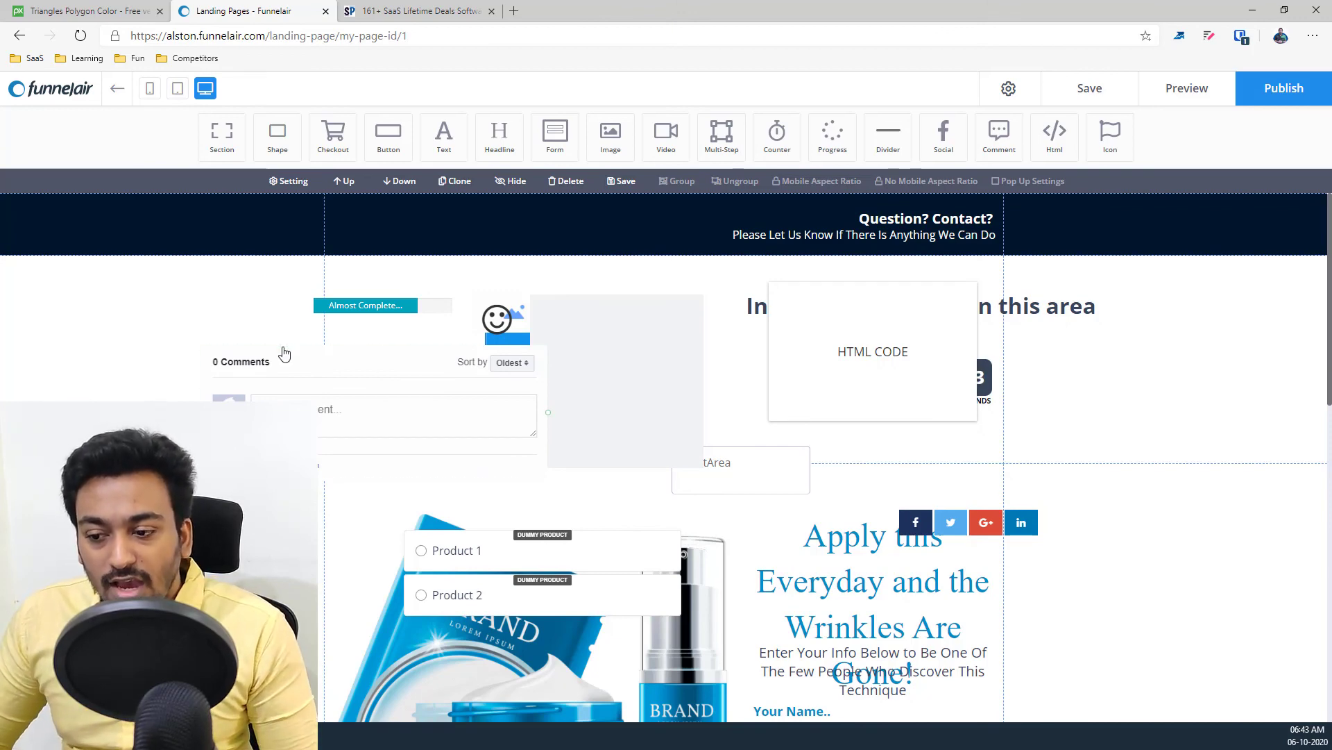
scroll(327, 363, down, 3)
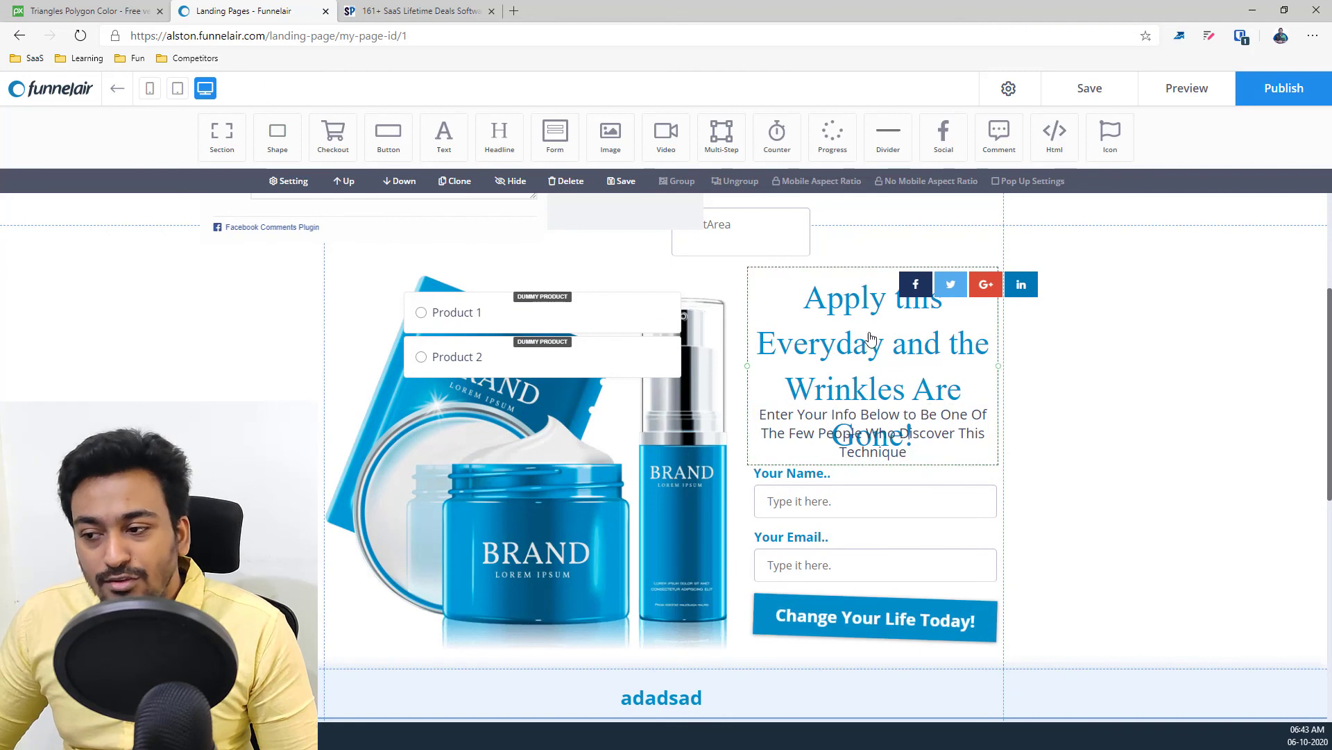